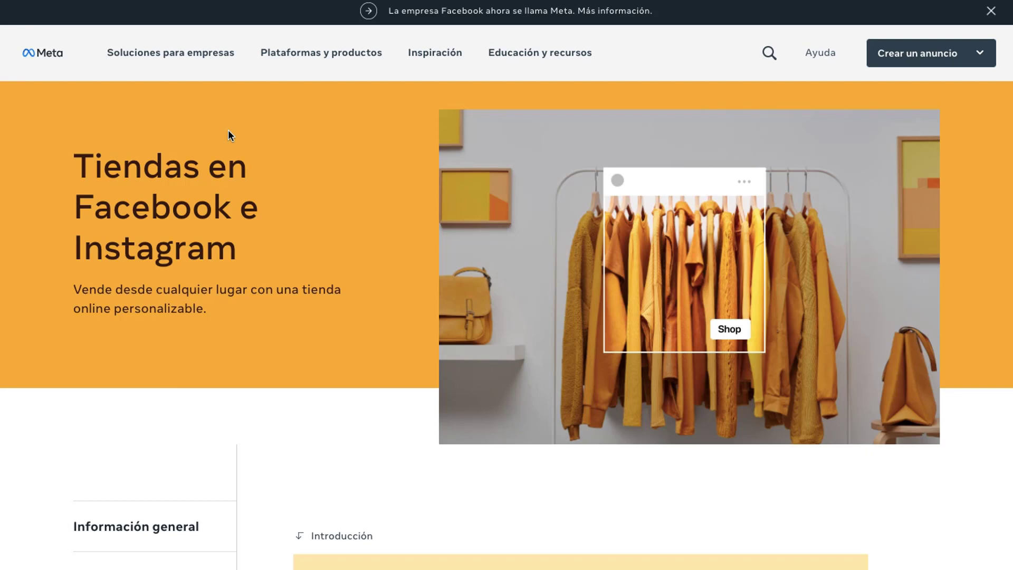
- Look over the Facebook and Instagram shops page and start creating a shop from its introduction section
scroll(228, 129, down, 1)
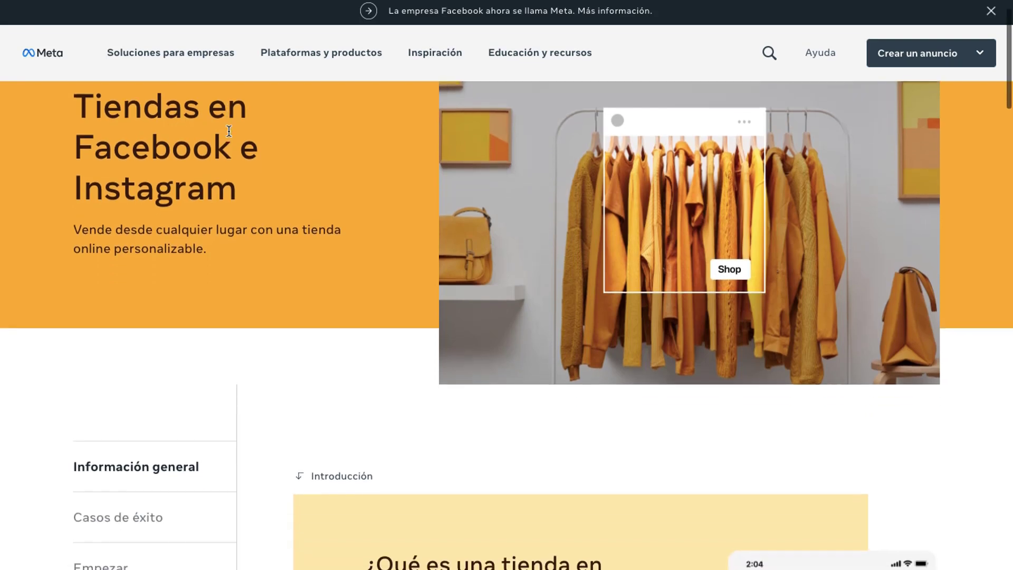
scroll(316, 87, up, 1)
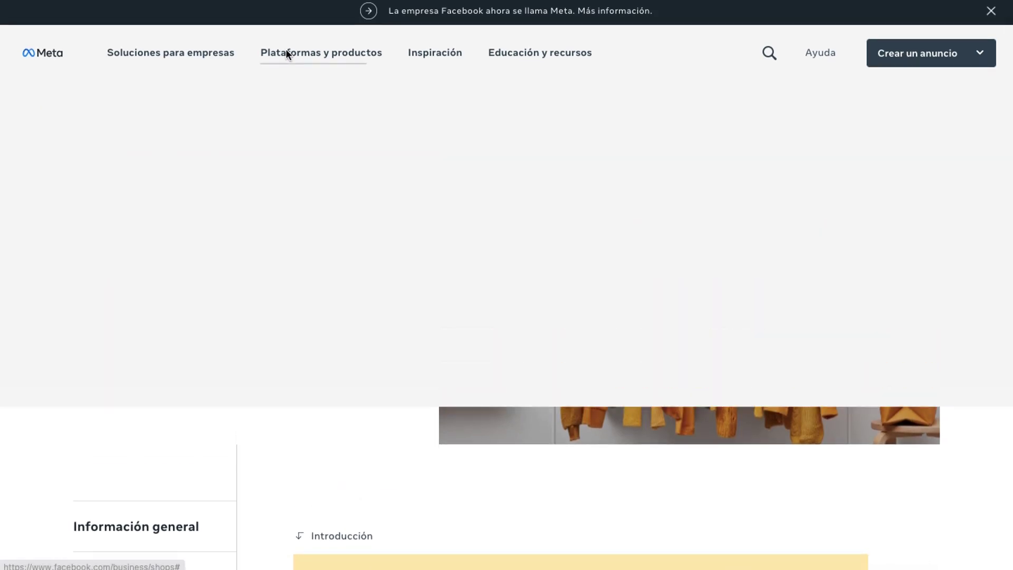
mouse_move(226, 53)
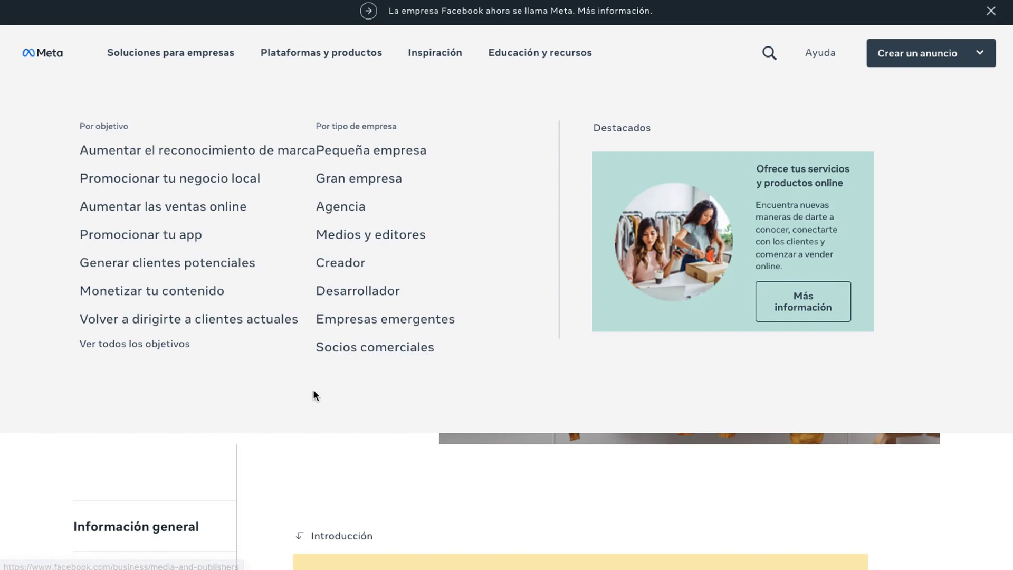
scroll(305, 474, down, 1)
scroll(305, 475, down, 5)
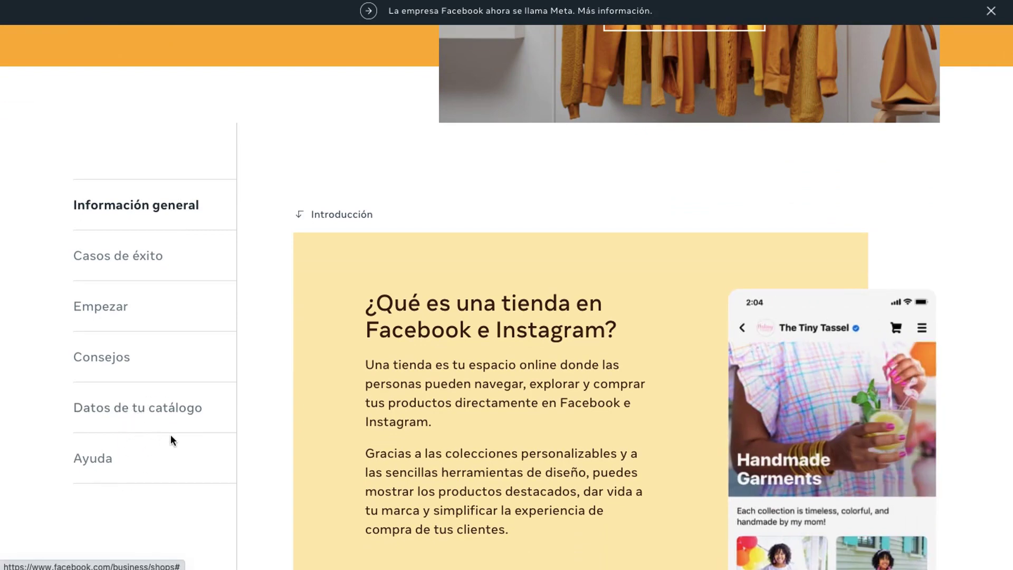
scroll(183, 435, down, 4)
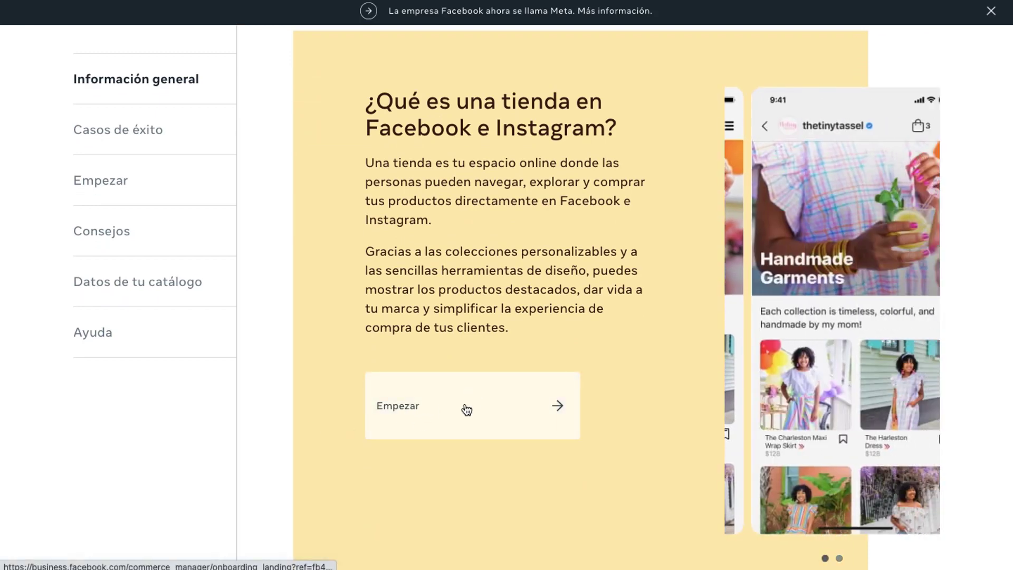
click(467, 407)
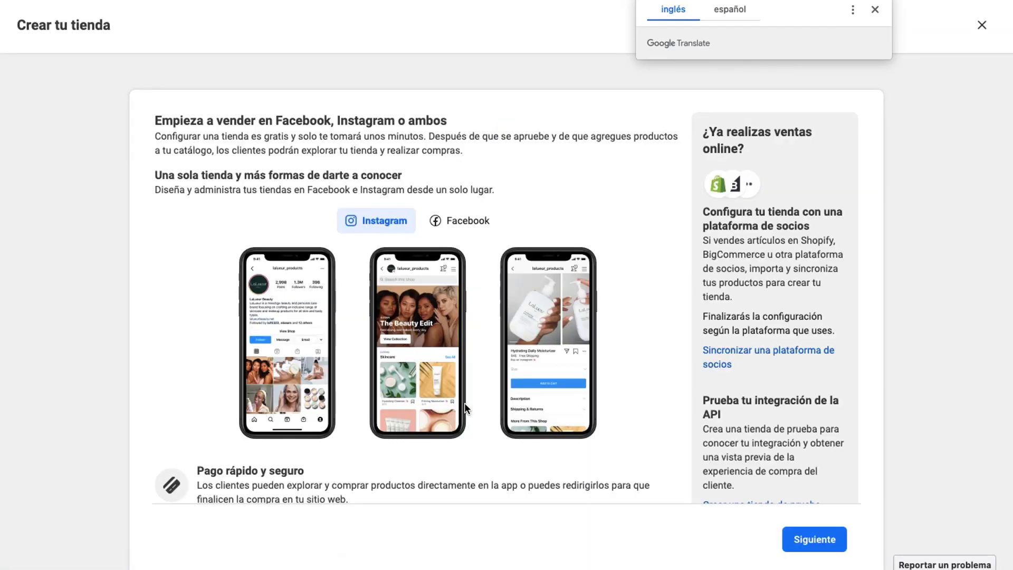
- Dismiss the translation pop-up and read through the shop creation introduction
click(877, 9)
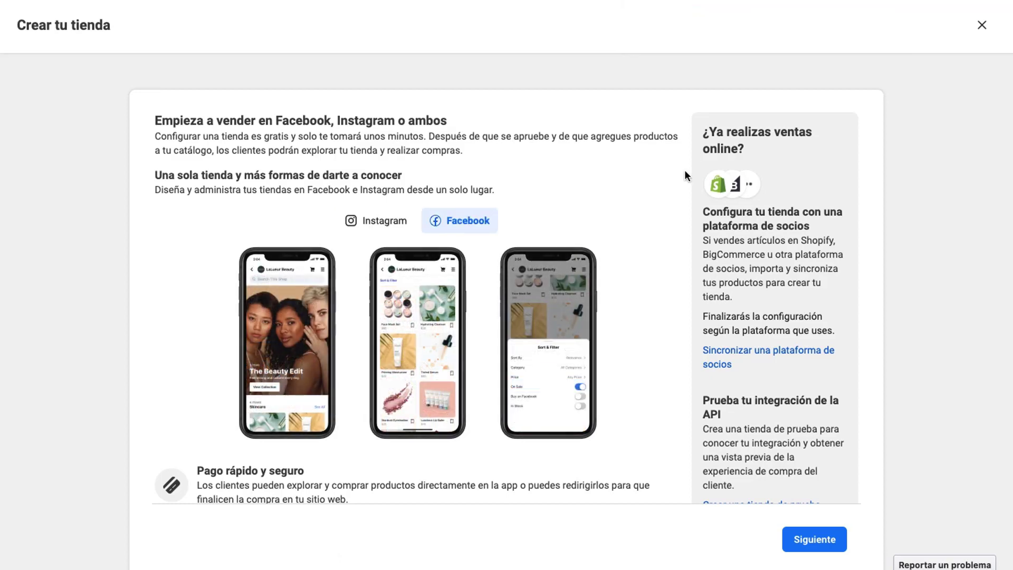
scroll(660, 208, down, 2)
scroll(662, 211, down, 2)
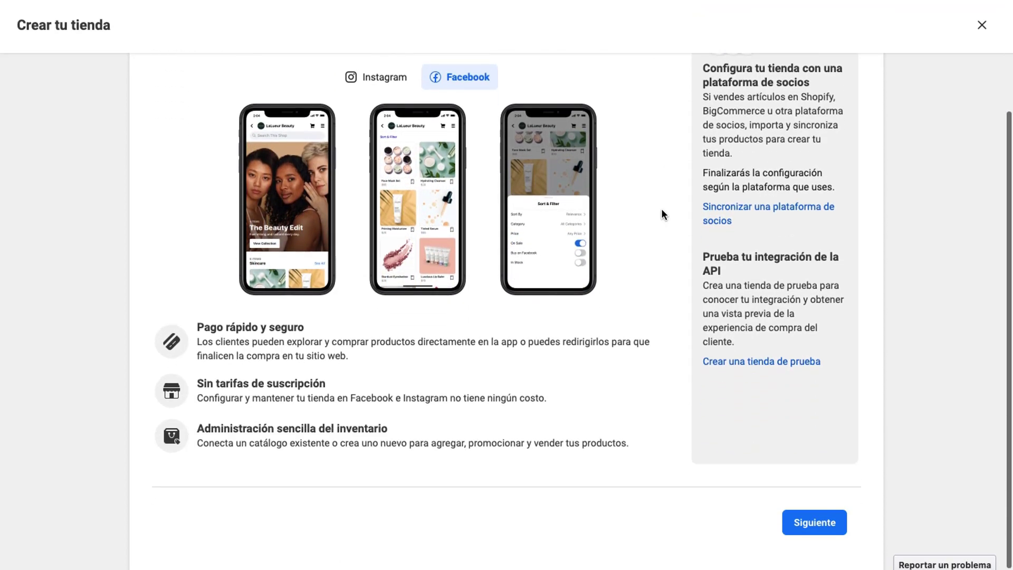
scroll(661, 211, up, 4)
scroll(663, 214, up, 1)
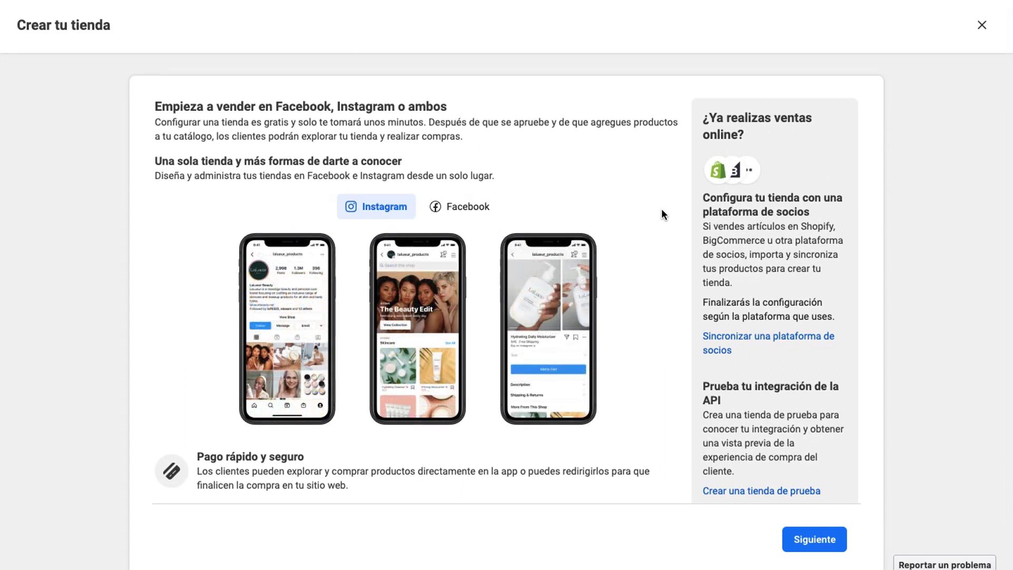
- Compare the Facebook and Instagram shop previews and proceed to the general shop information
click(454, 207)
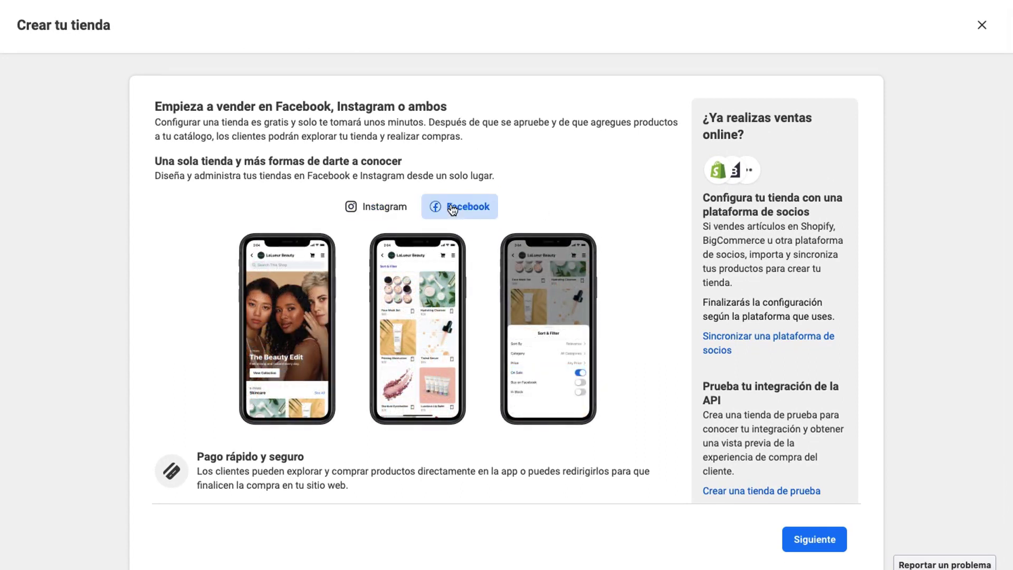
click(387, 210)
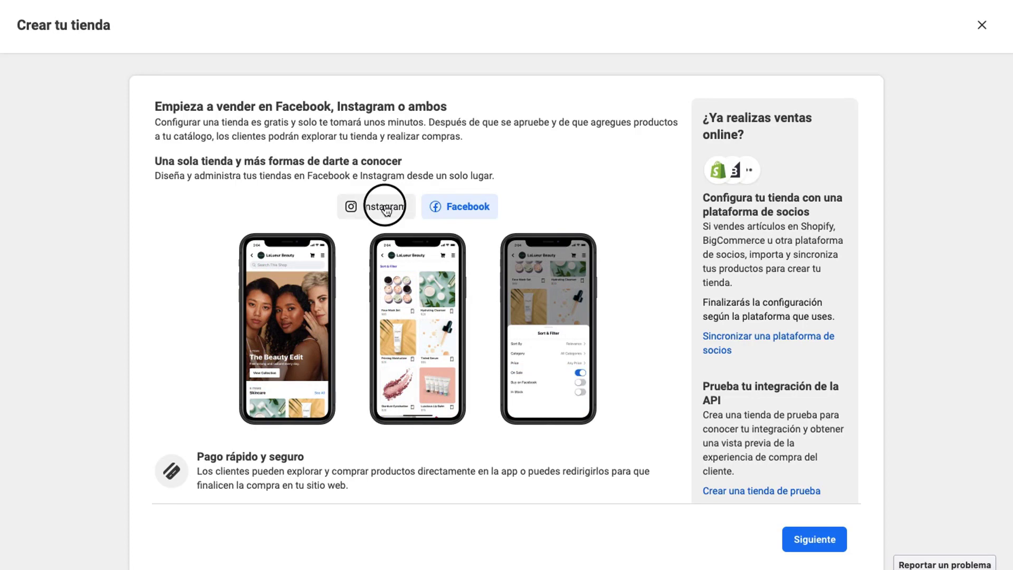
scroll(456, 211, down, 3)
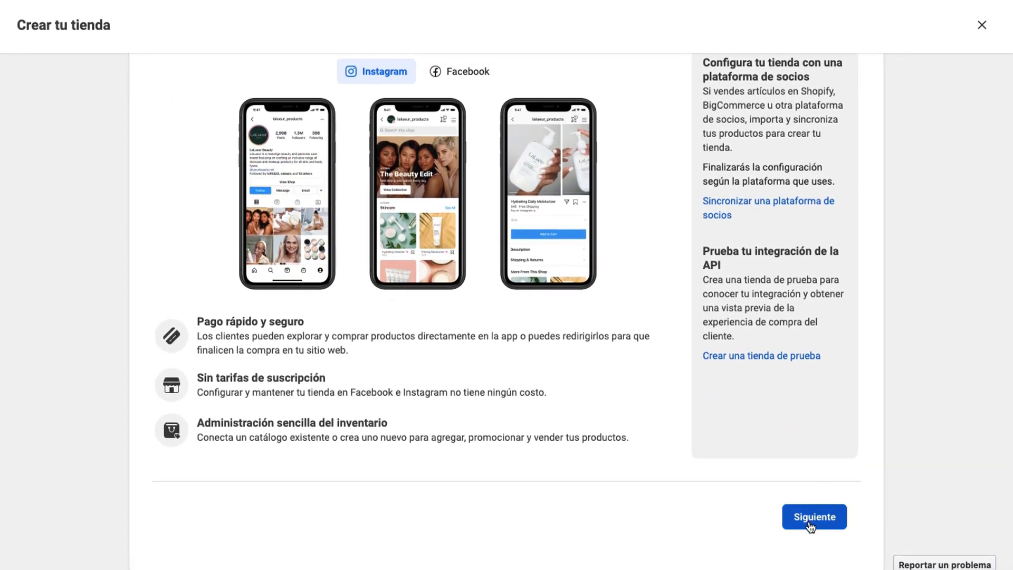
click(810, 525)
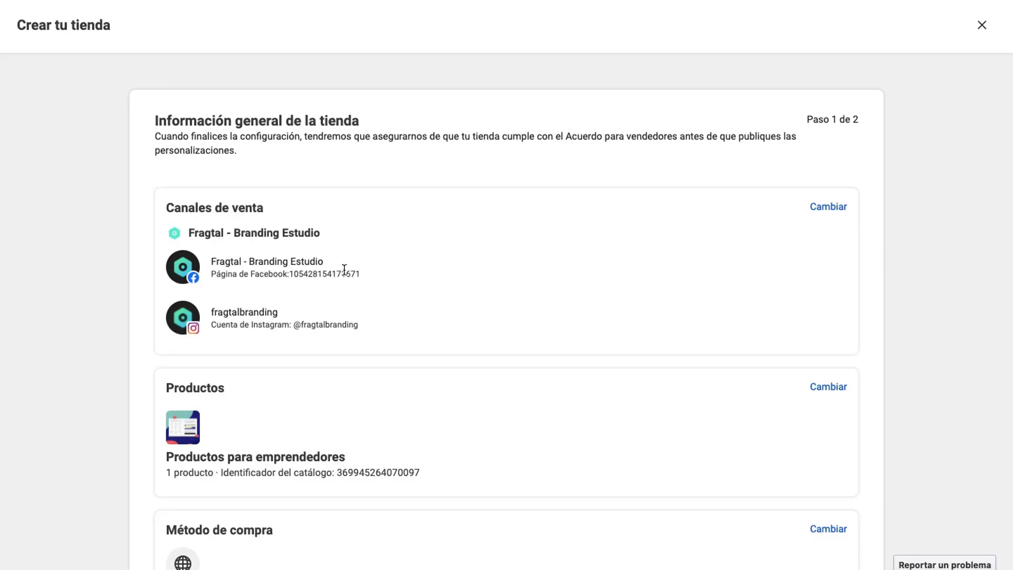
- Review the sales channels, products and purchase method in the general shop information
scroll(344, 269, down, 5)
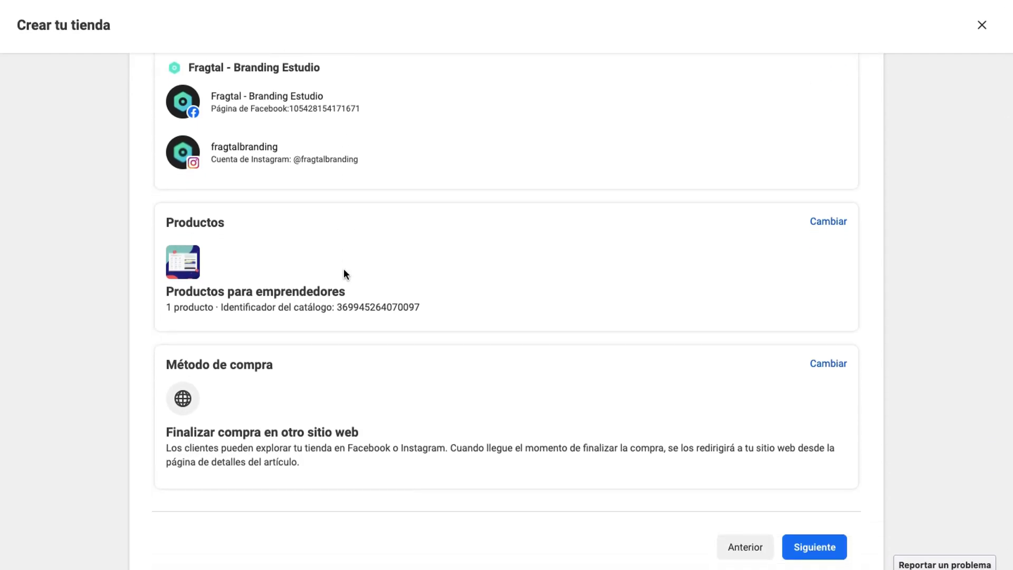
scroll(412, 155, up, 3)
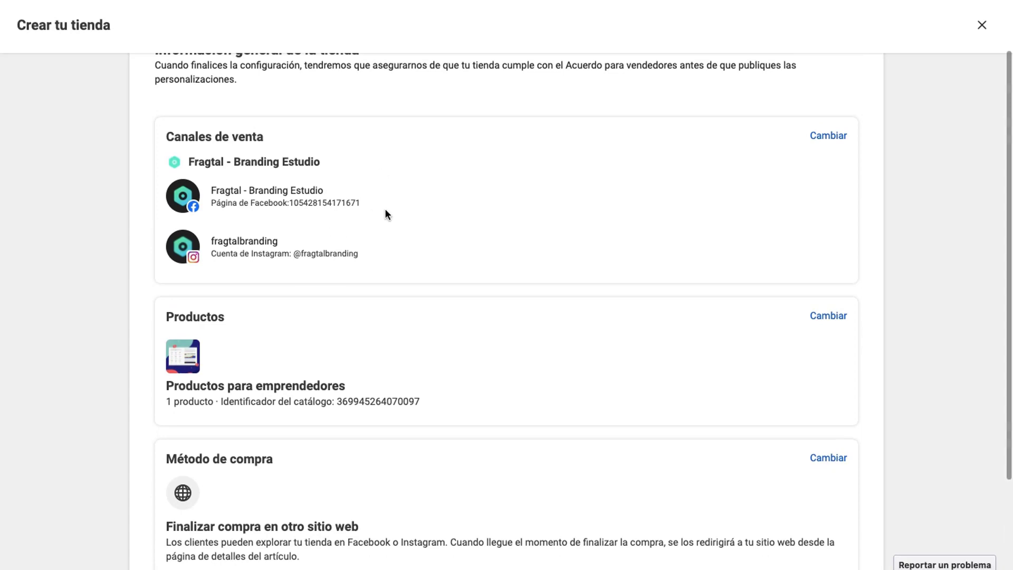
scroll(385, 210, down, 3)
scroll(385, 210, up, 4)
scroll(385, 210, down, 3)
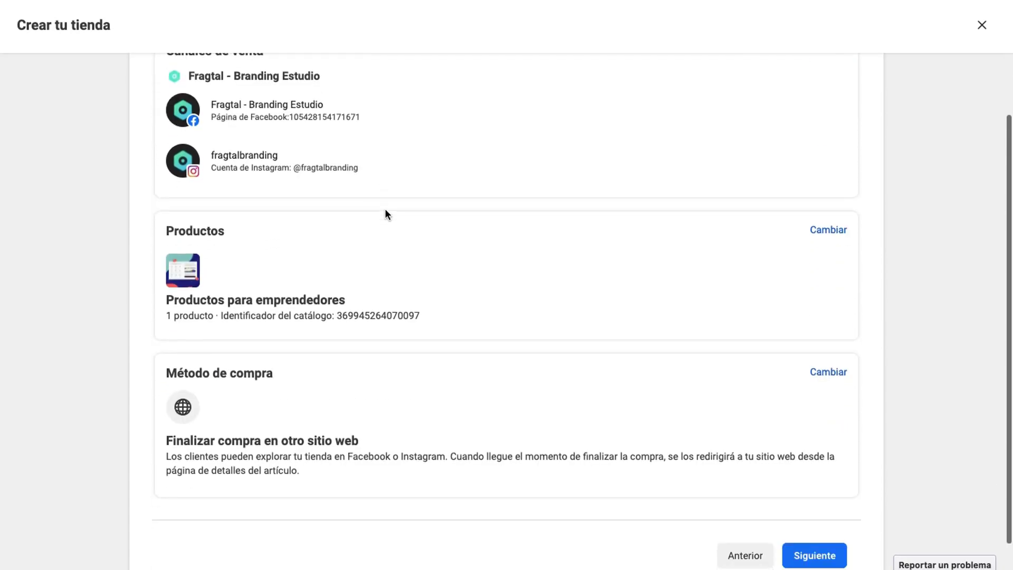
- Review the available purchase methods and set the shop's method to "Finalizar compra con mensaje"
click(823, 373)
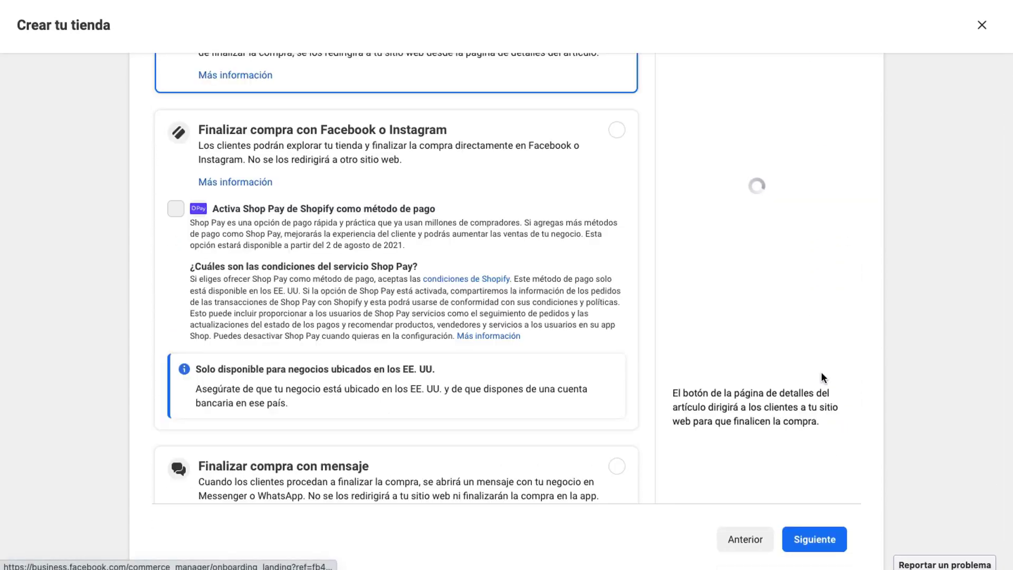
scroll(471, 343, down, 1)
scroll(471, 343, down, 1)
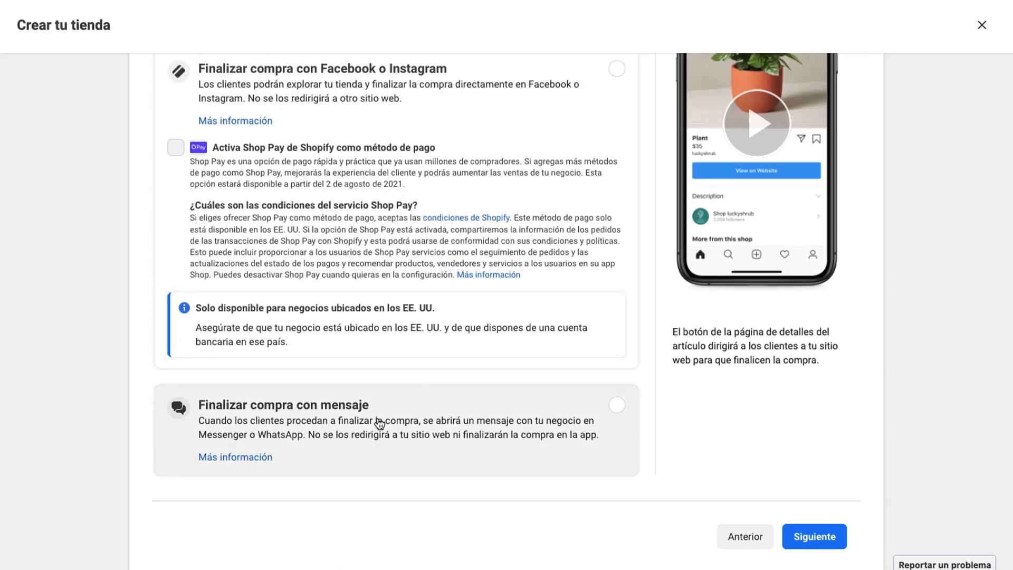
scroll(416, 310, up, 1)
scroll(417, 310, up, 3)
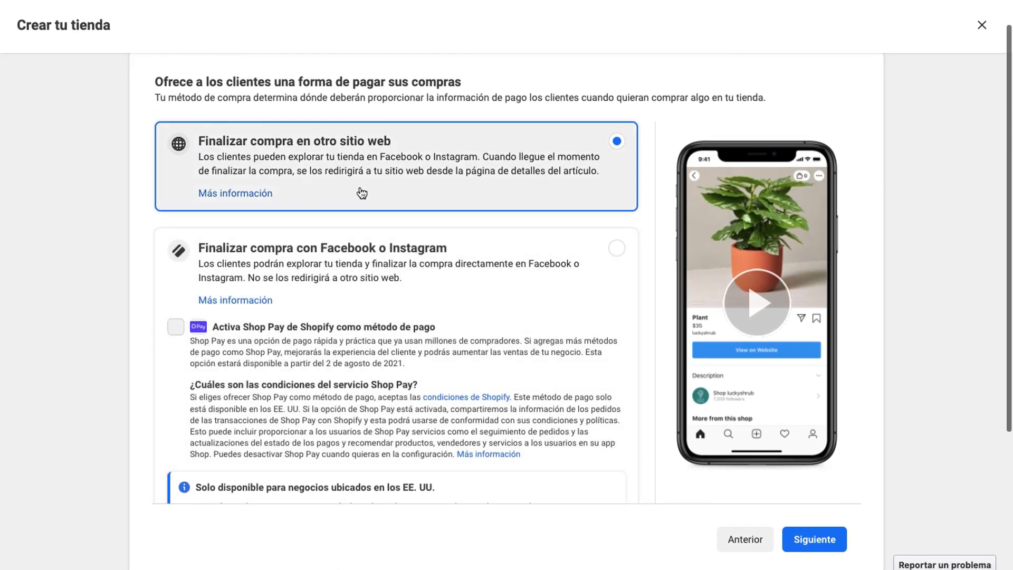
scroll(307, 170, down, 4)
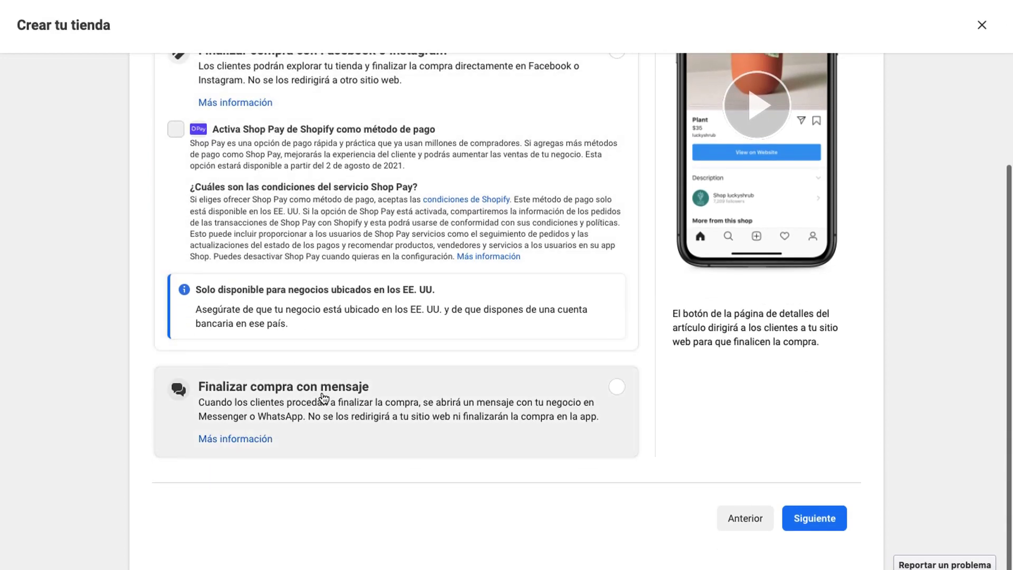
scroll(311, 370, up, 1)
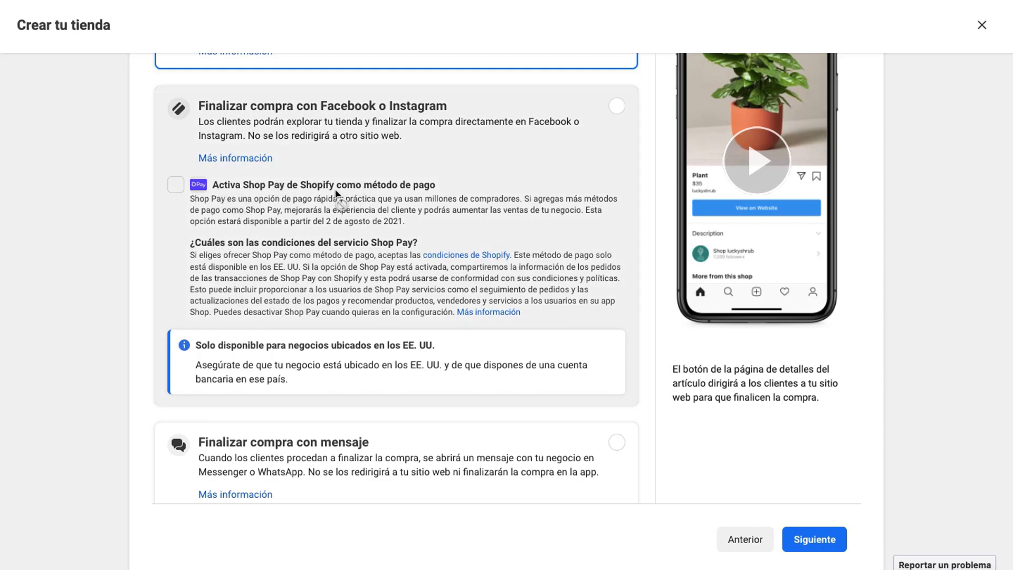
scroll(336, 193, down, 1)
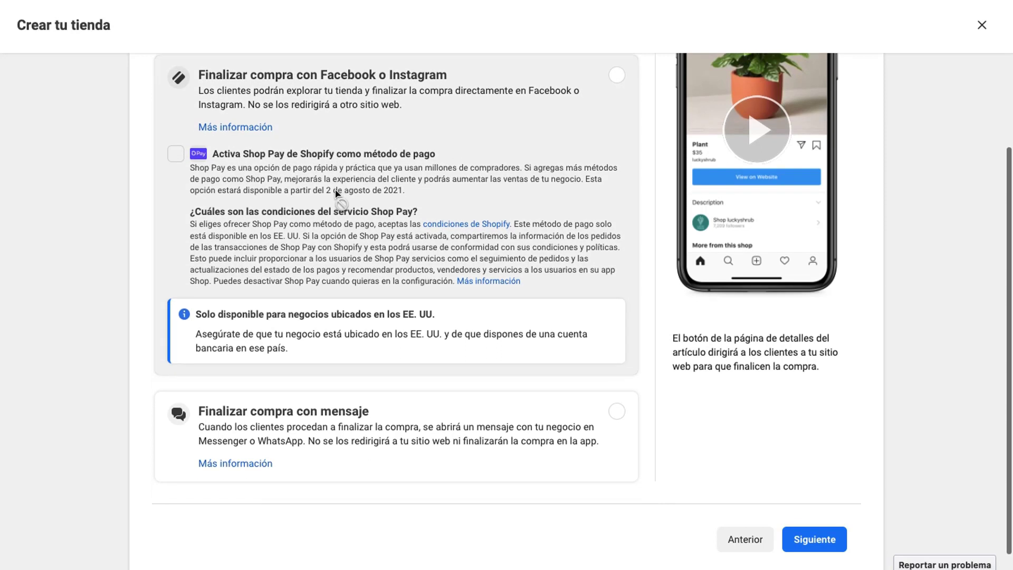
scroll(296, 357, up, 3)
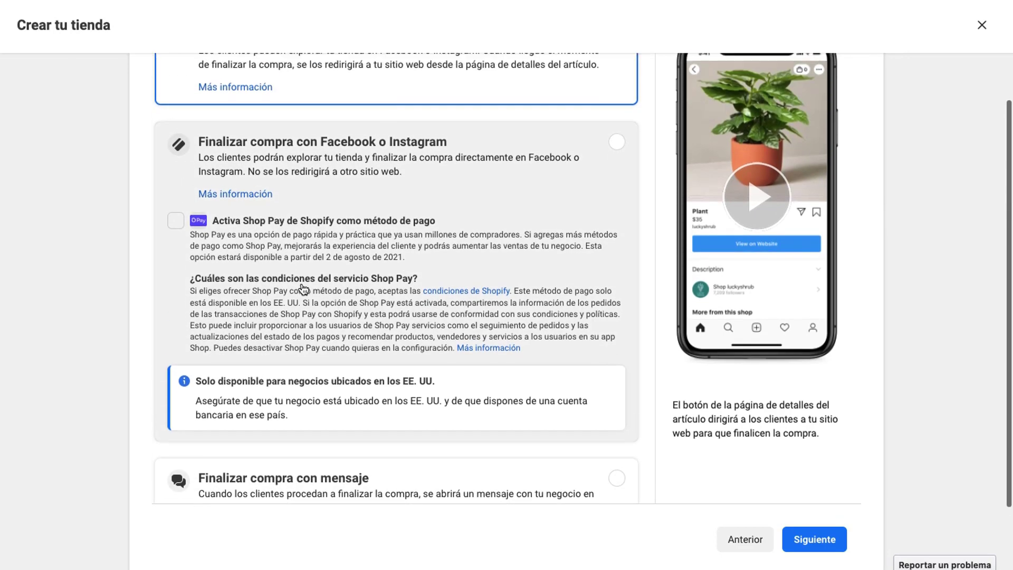
scroll(293, 250, down, 4)
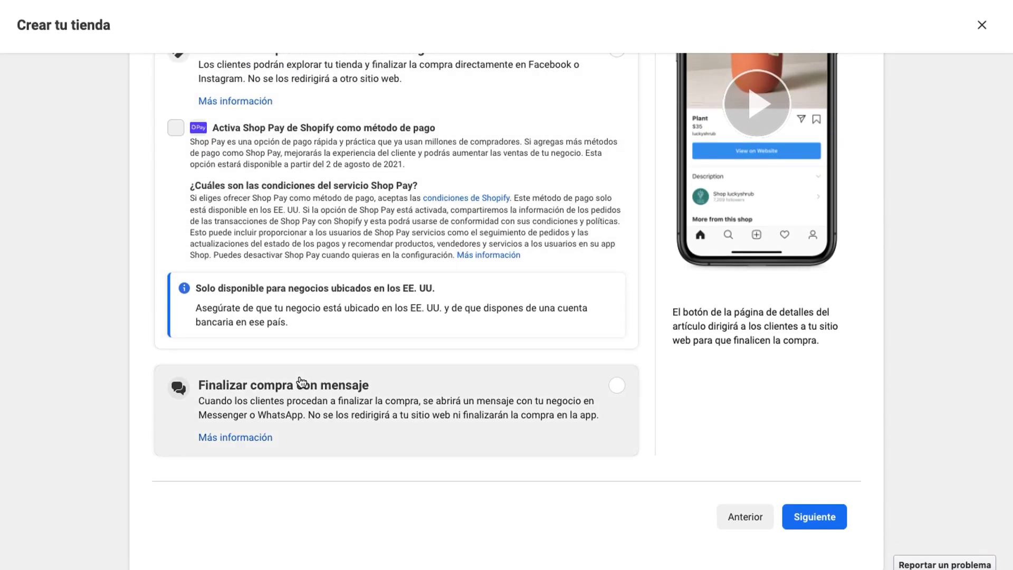
click(309, 407)
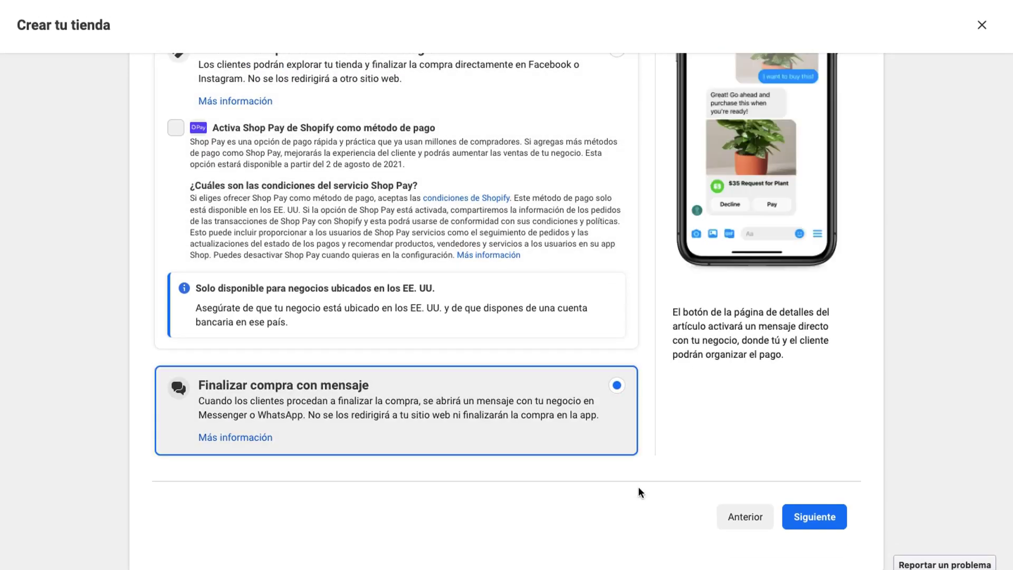
click(815, 521)
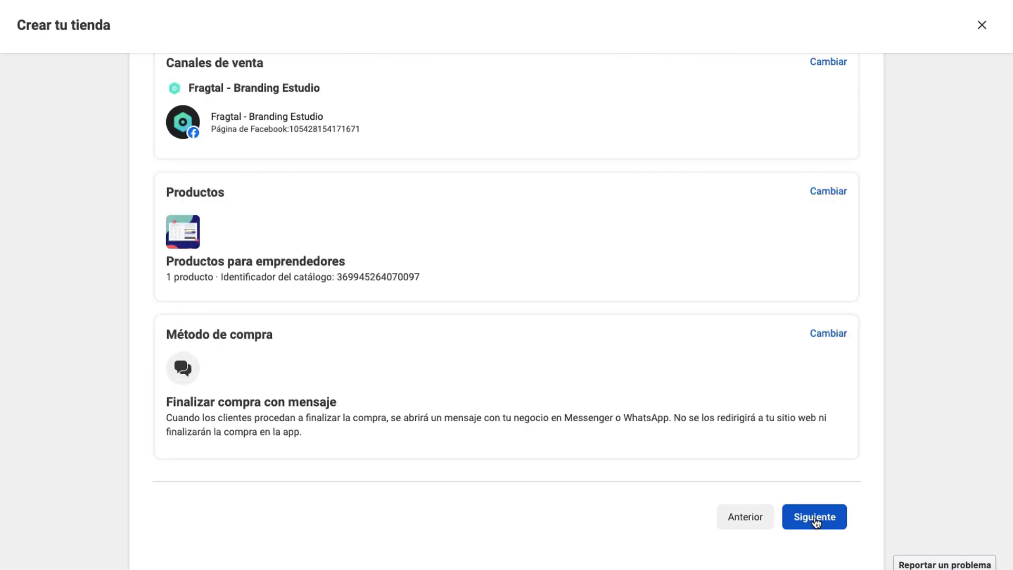
- Open the shop's sales channels for changing and show all available accounts
scroll(533, 334, up, 2)
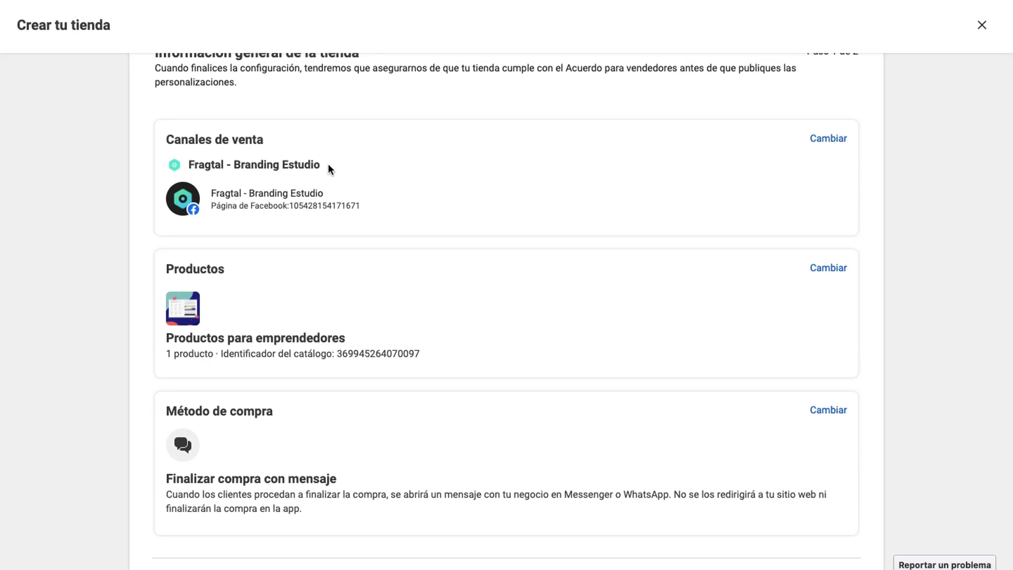
scroll(717, 143, up, 2)
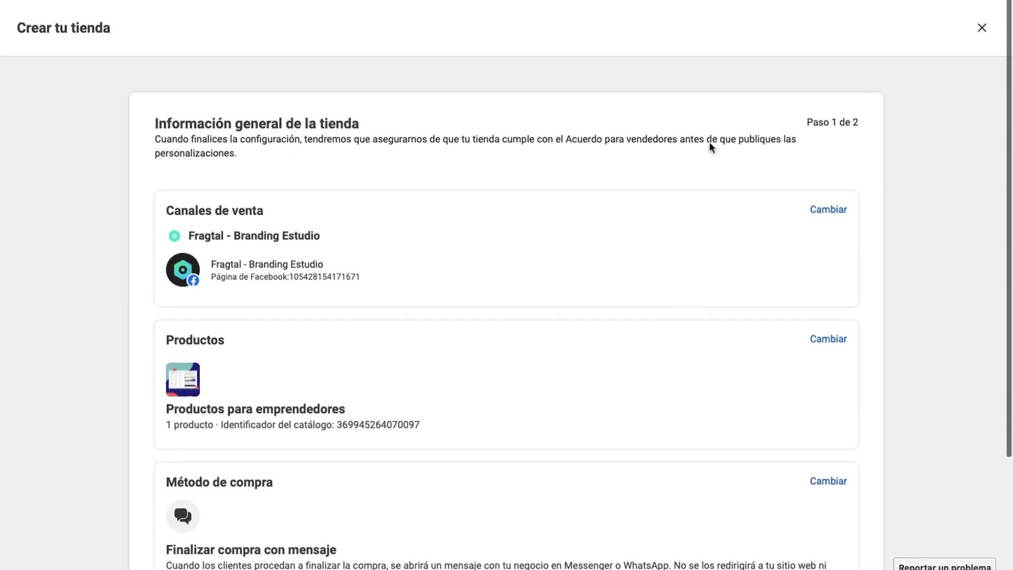
click(829, 207)
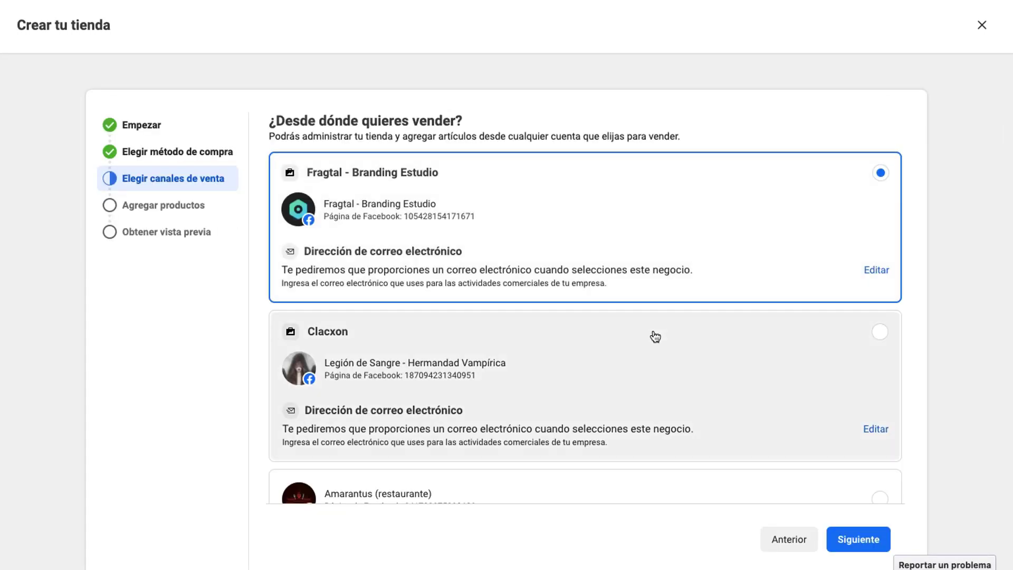
scroll(639, 351, down, 3)
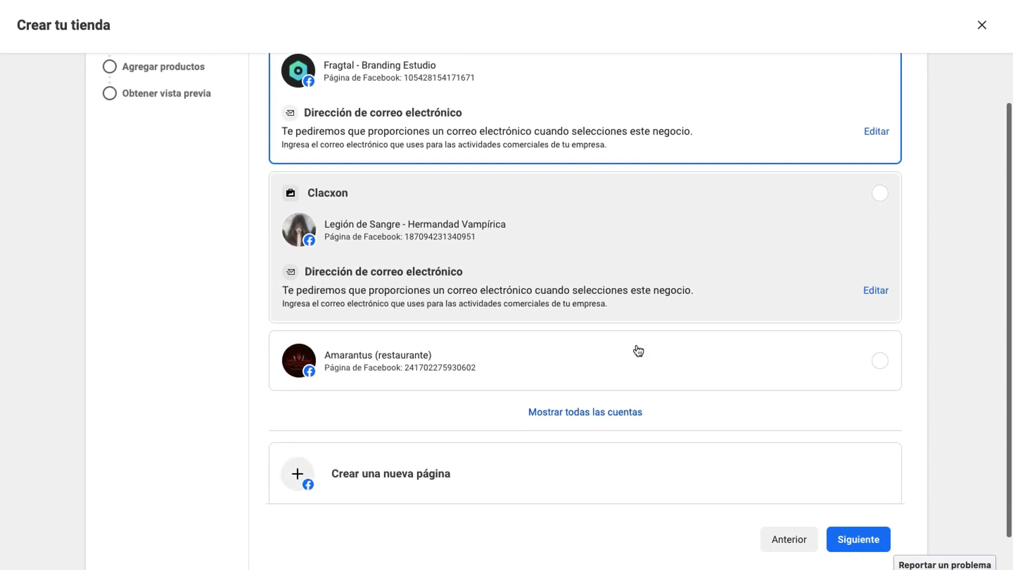
scroll(573, 359, down, 2)
click(567, 367)
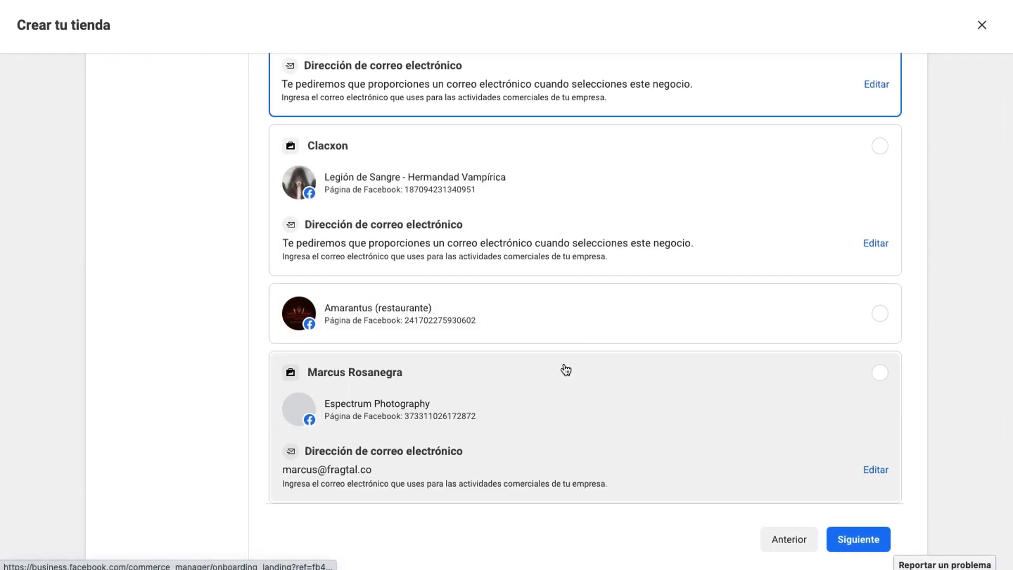
- Look through the account list and check why the Clacxon sales channel cannot be selected
scroll(566, 370, down, 4)
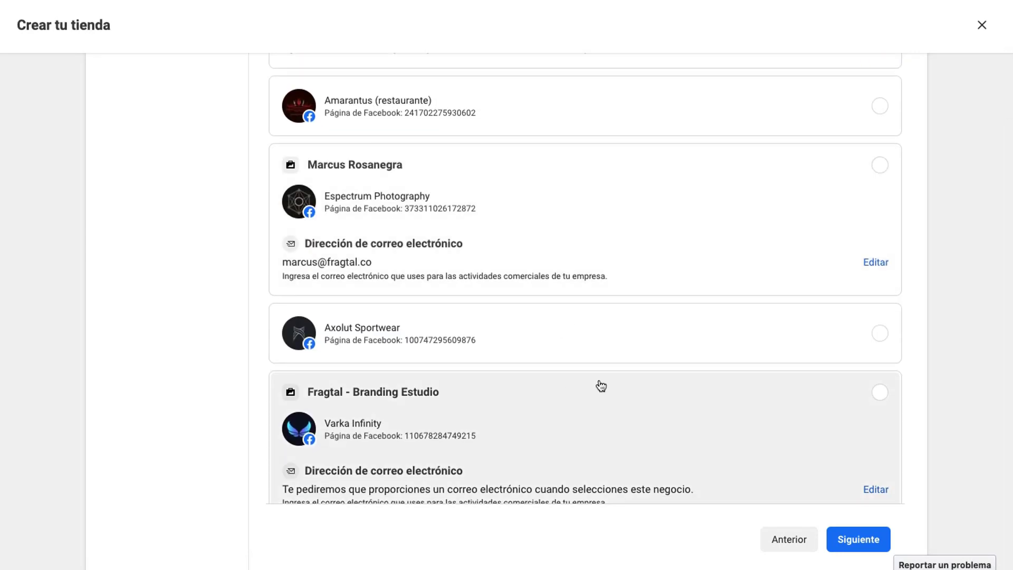
scroll(601, 385, down, 10)
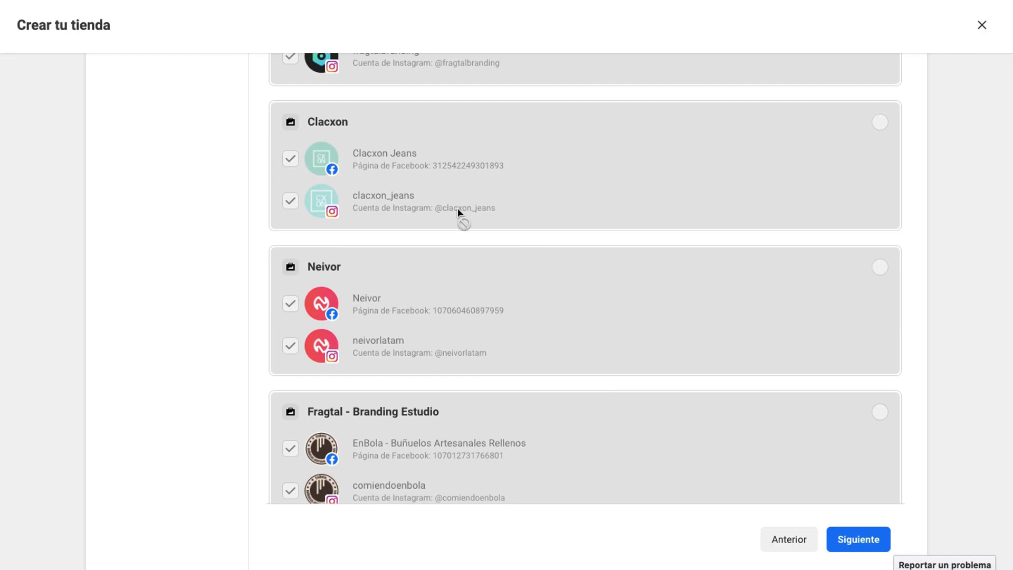
mouse_move(458, 212)
scroll(454, 216, up, 5)
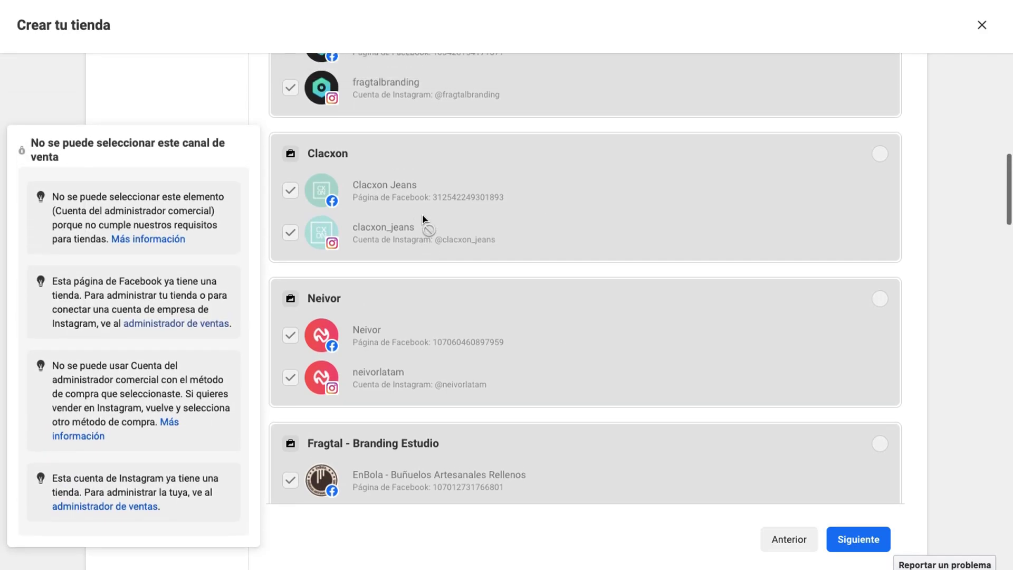
scroll(432, 220, up, 8)
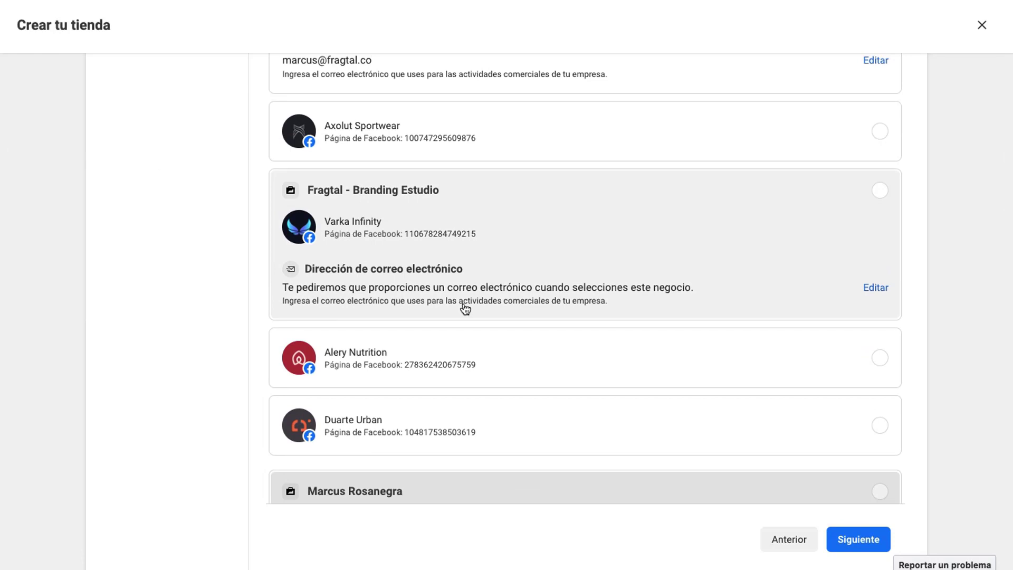
- Select the Amarantus (restaurante) Facebook page as the shop's sales channel and continue to the business account stage
scroll(464, 308, up, 3)
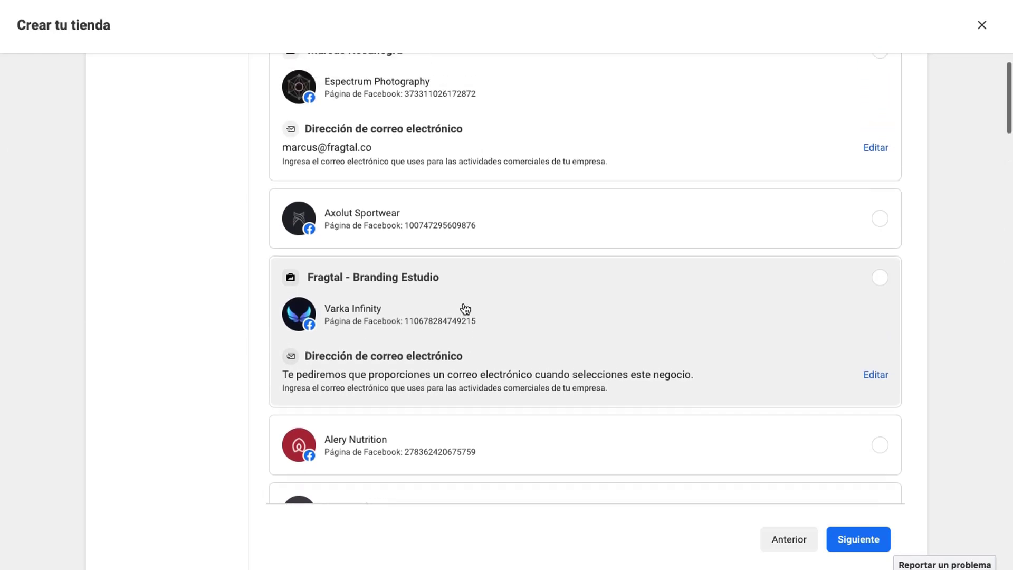
scroll(465, 309, up, 2)
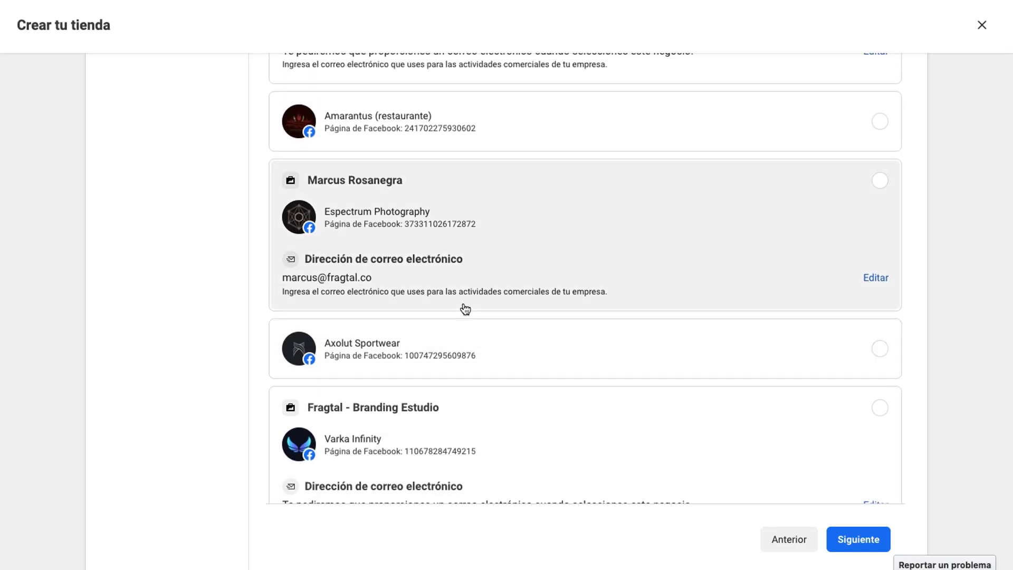
scroll(464, 308, up, 6)
scroll(464, 304, down, 1)
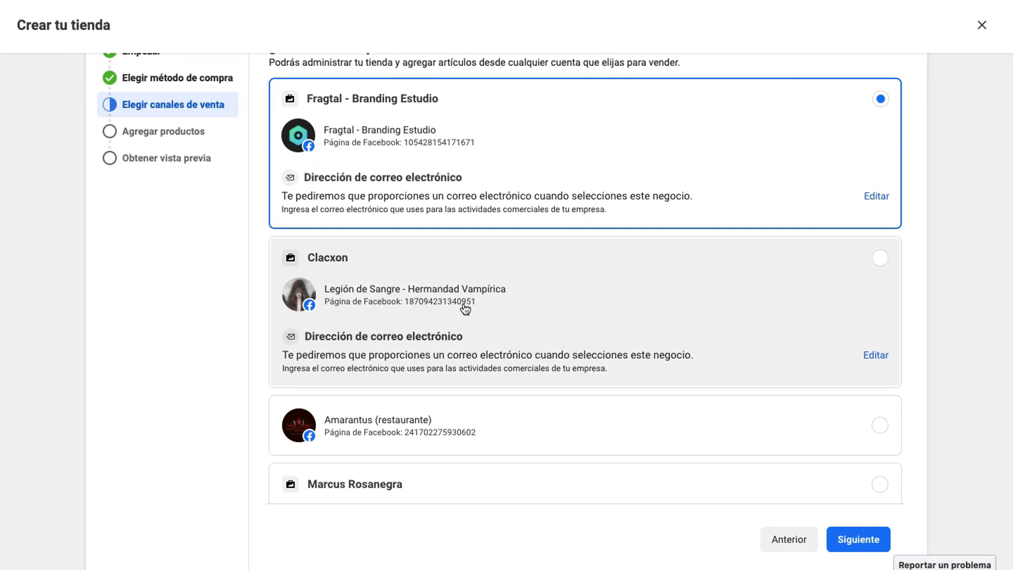
scroll(465, 309, down, 1)
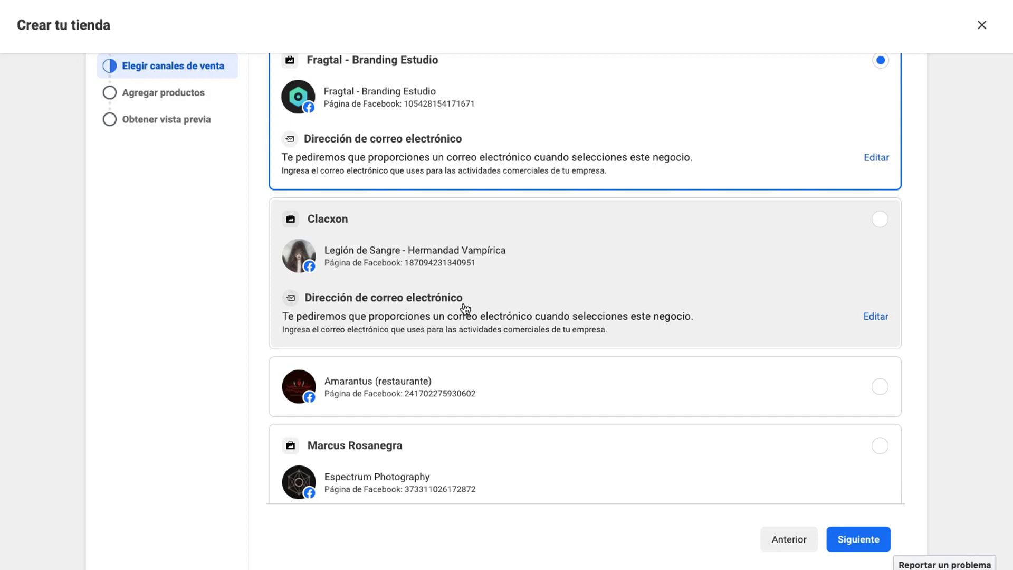
scroll(465, 309, up, 1)
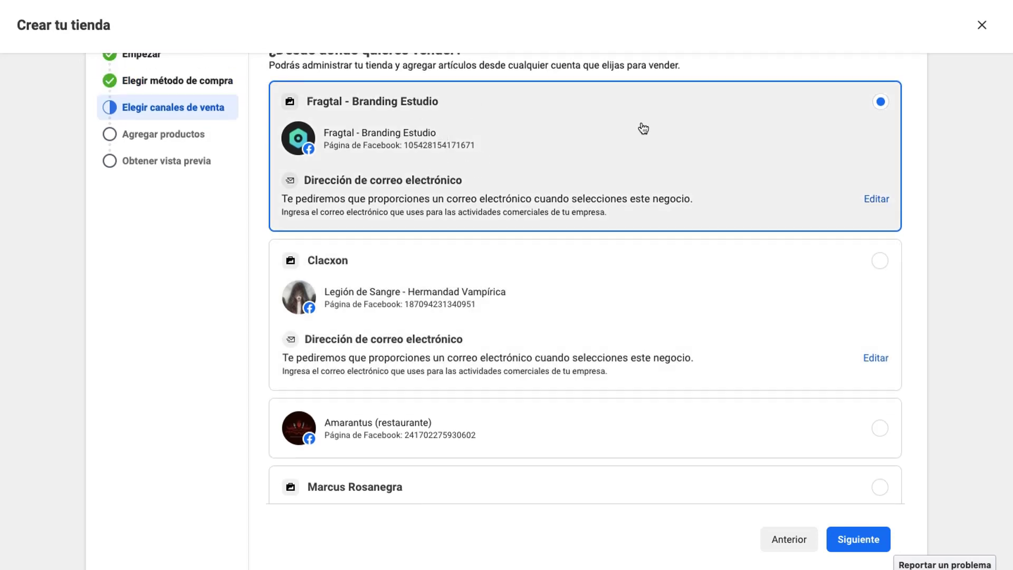
scroll(733, 337, down, 2)
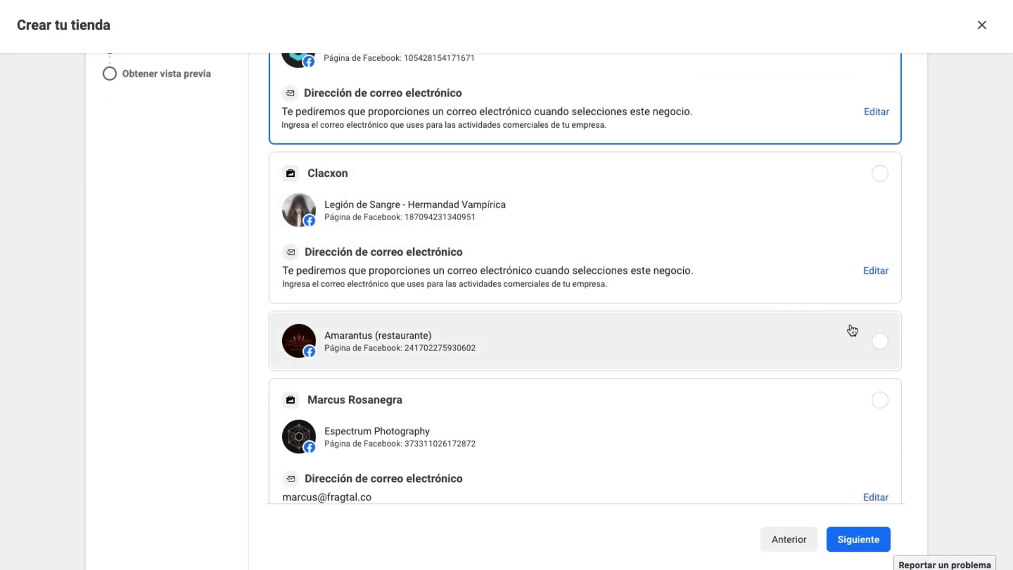
click(879, 339)
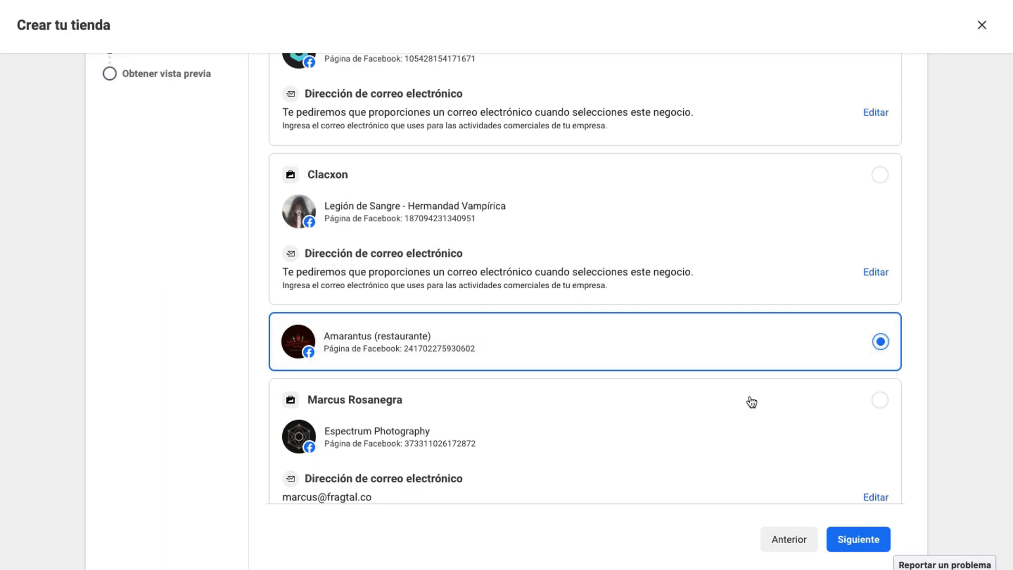
click(849, 542)
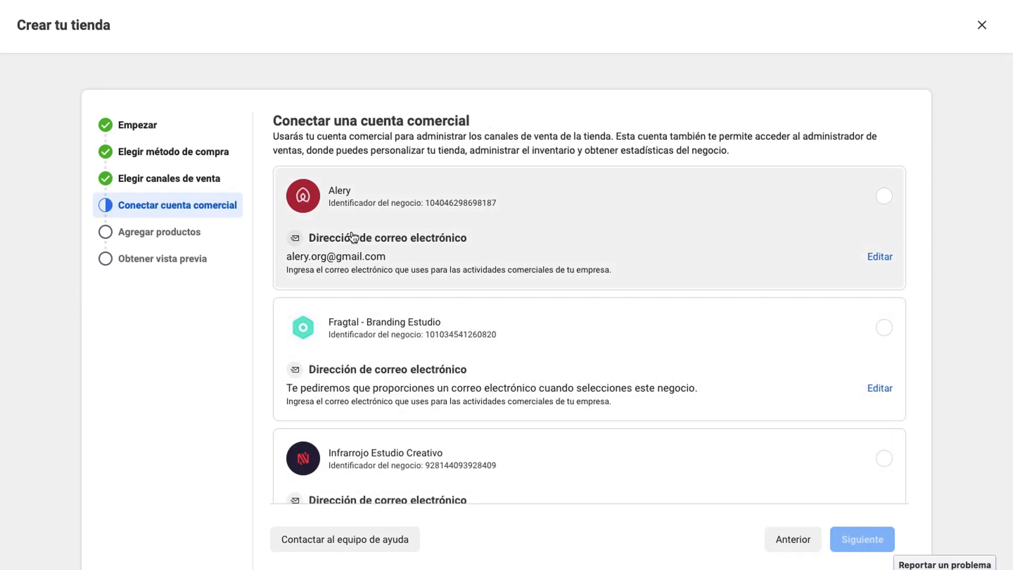
- Show all business accounts, connect the last existing account in the list to the shop, and continue to the product stage
scroll(348, 244, down, 5)
scroll(352, 245, up, 1)
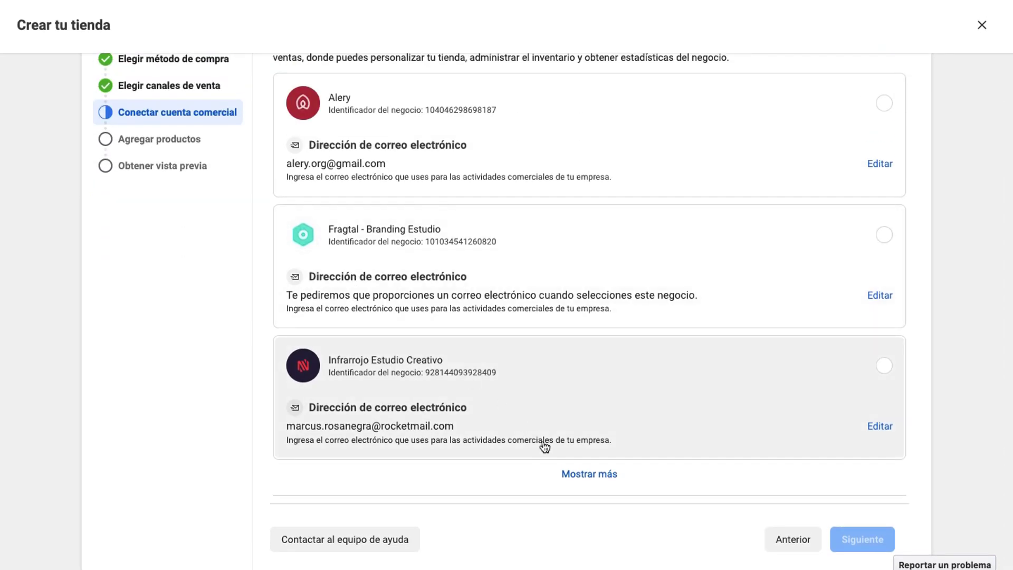
click(569, 475)
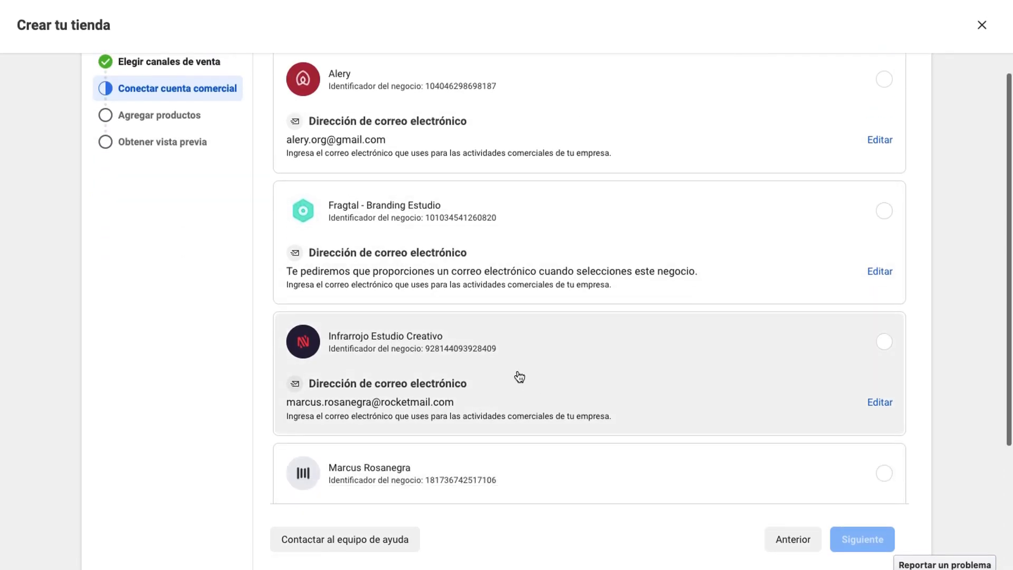
scroll(517, 374, down, 5)
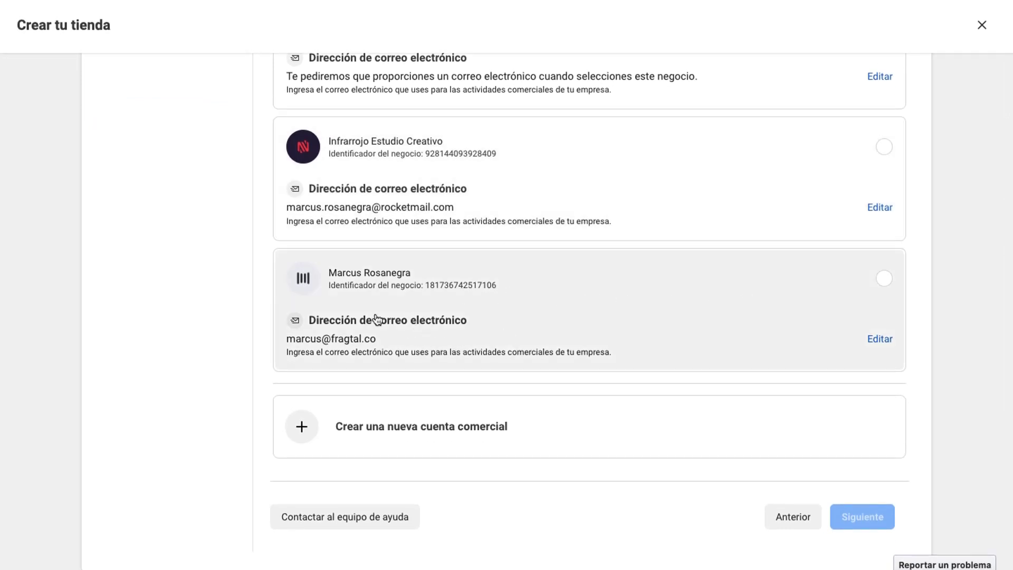
click(888, 304)
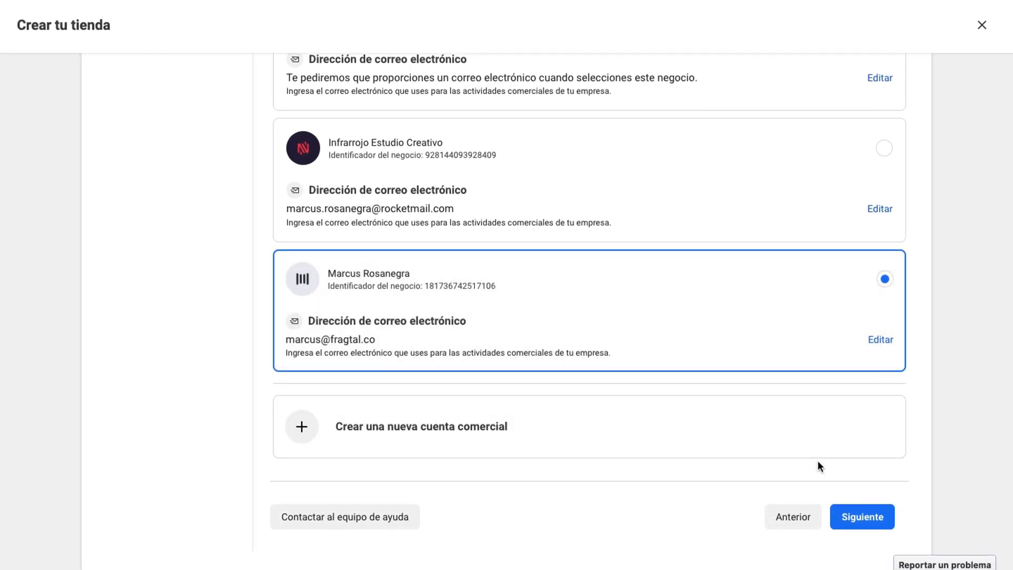
click(846, 517)
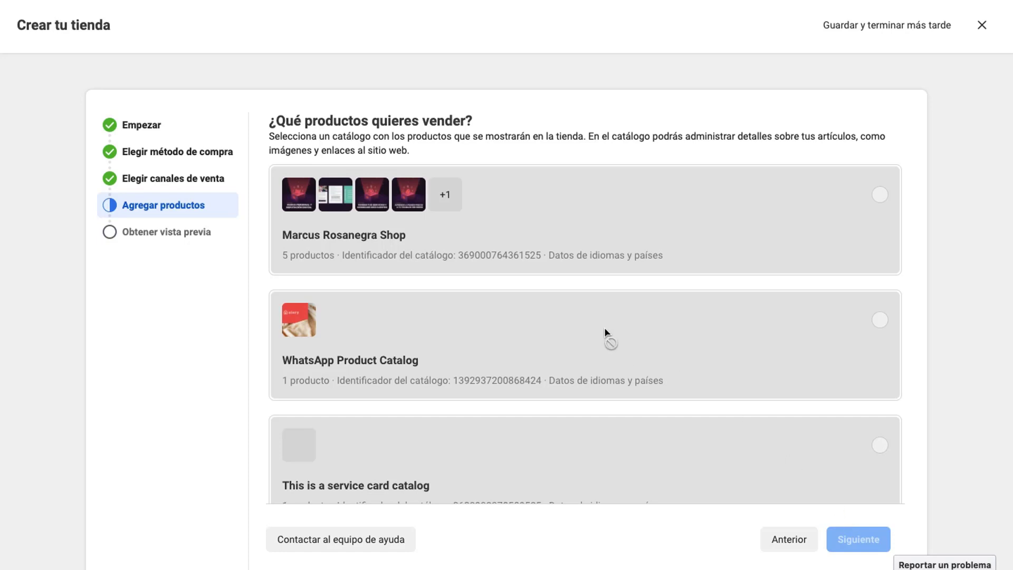
- Create a new product catalog named "CATÁLOGO DE PRUEBA" for the shop and continue to the preview
scroll(501, 259, down, 5)
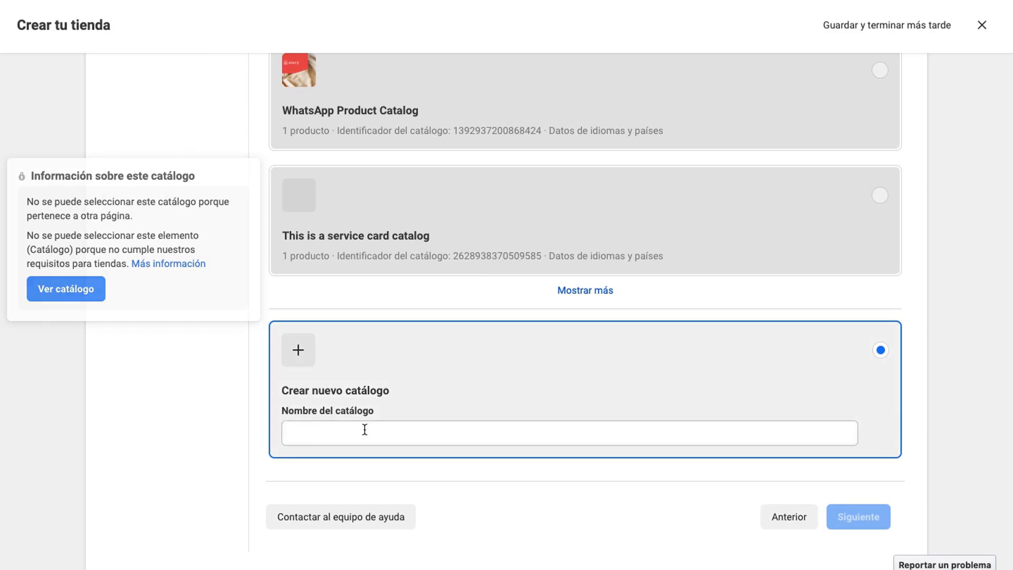
click(365, 428)
text(CATA)
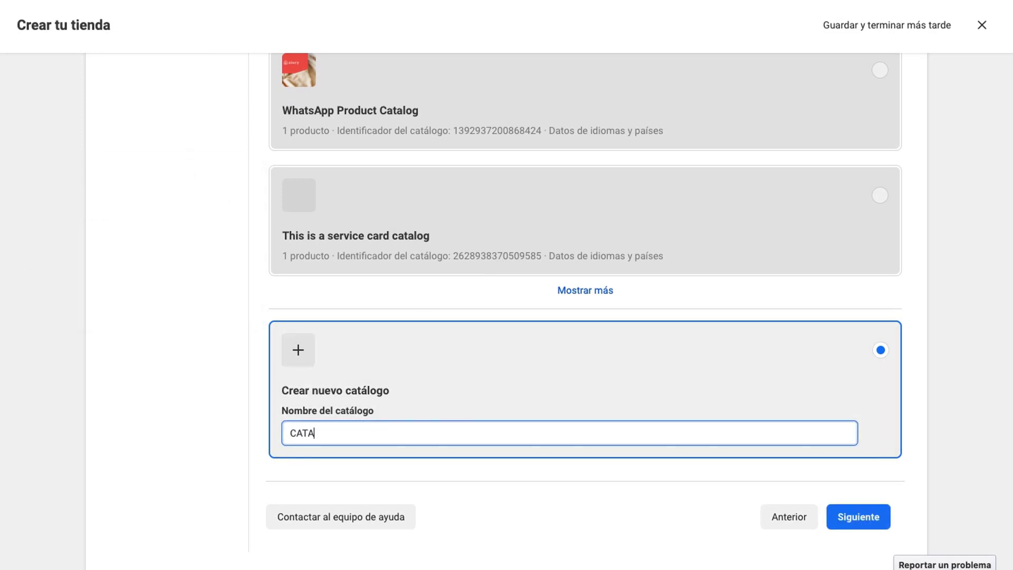
key(BackSpace)
text(ÁLOGO DE PRUEBA)
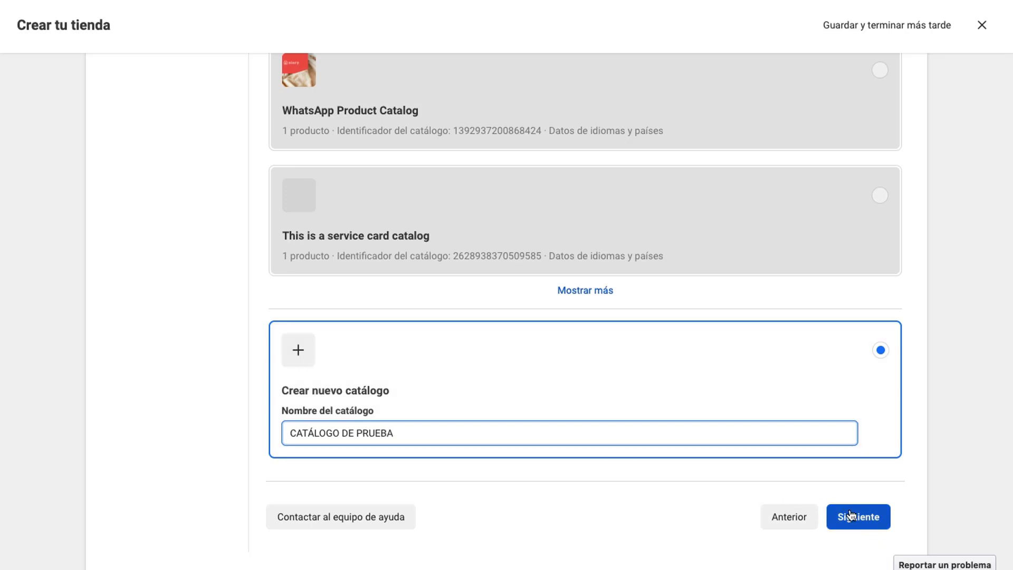
click(851, 514)
- Review the shop's general information, accept the seller agreement and finish the shop configuration
scroll(851, 515, down, 1)
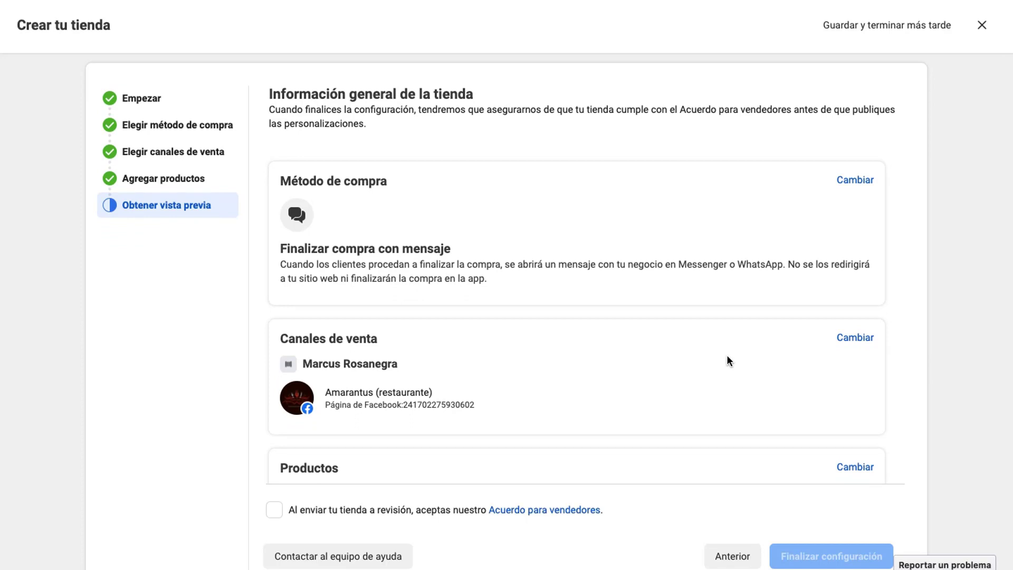
scroll(727, 356, down, 1)
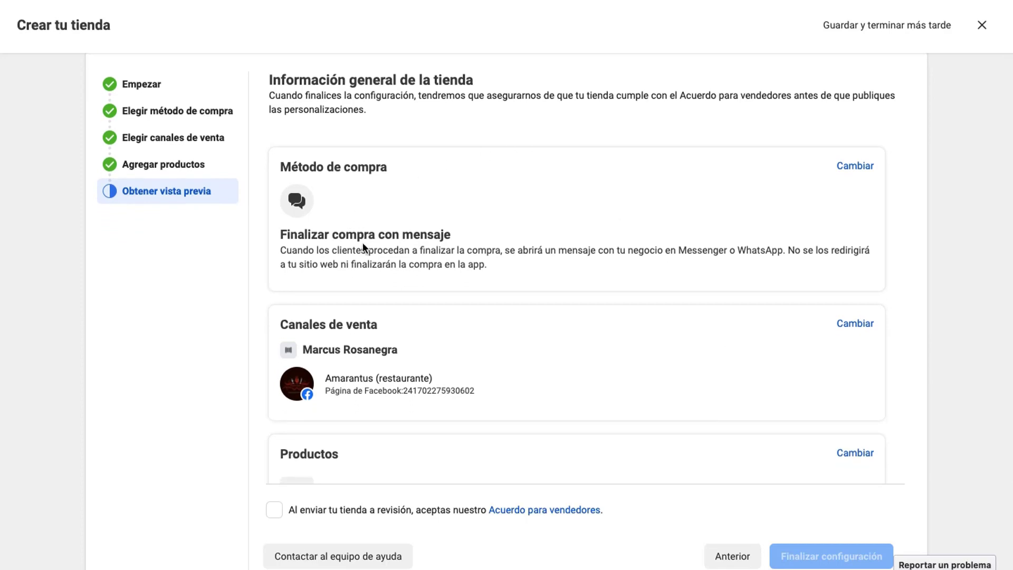
scroll(421, 240, down, 3)
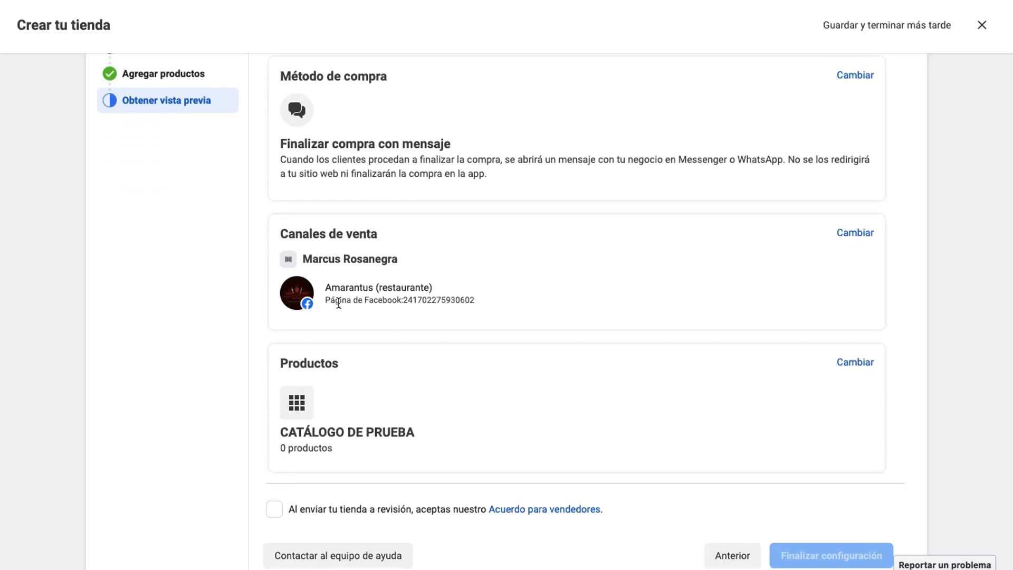
scroll(394, 294, down, 1)
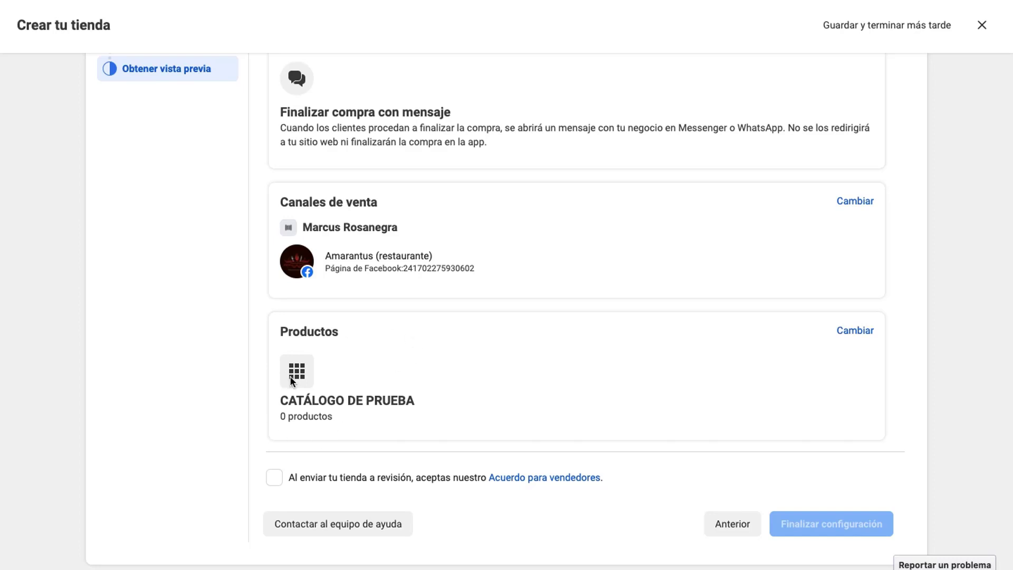
click(272, 482)
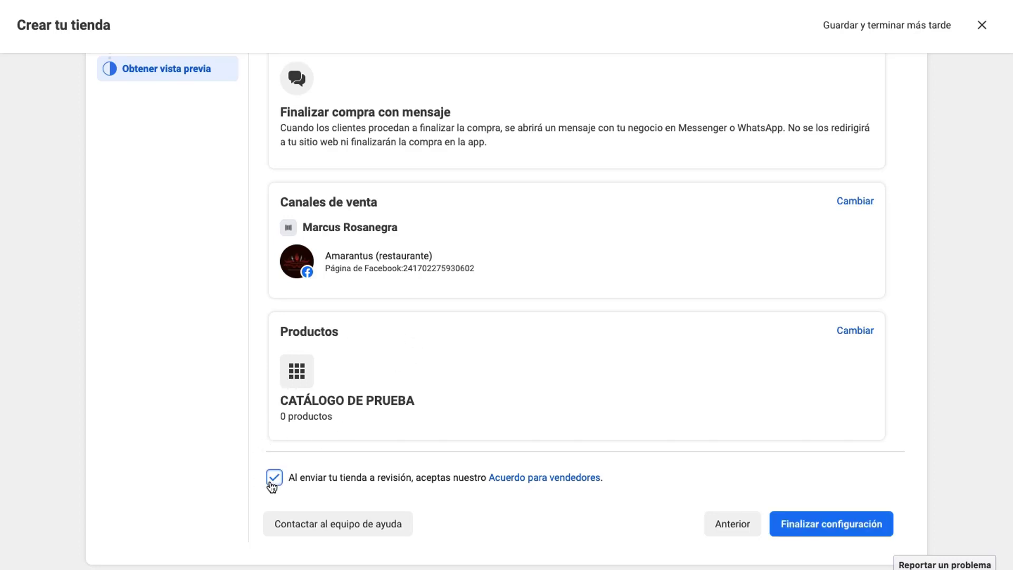
click(815, 524)
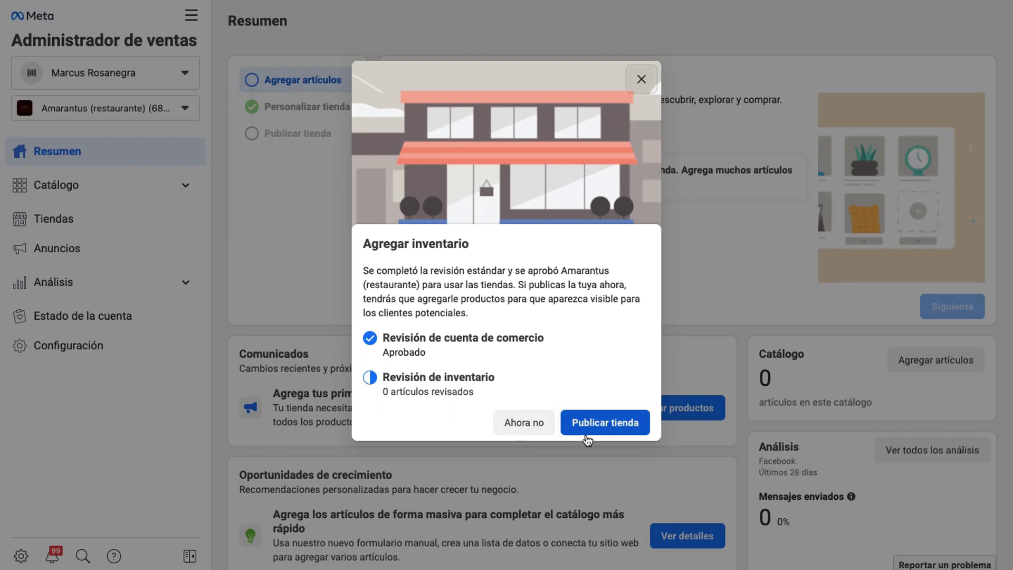
- Postpone publishing the shop and dismiss the "Agregar inventario" dialog
click(599, 423)
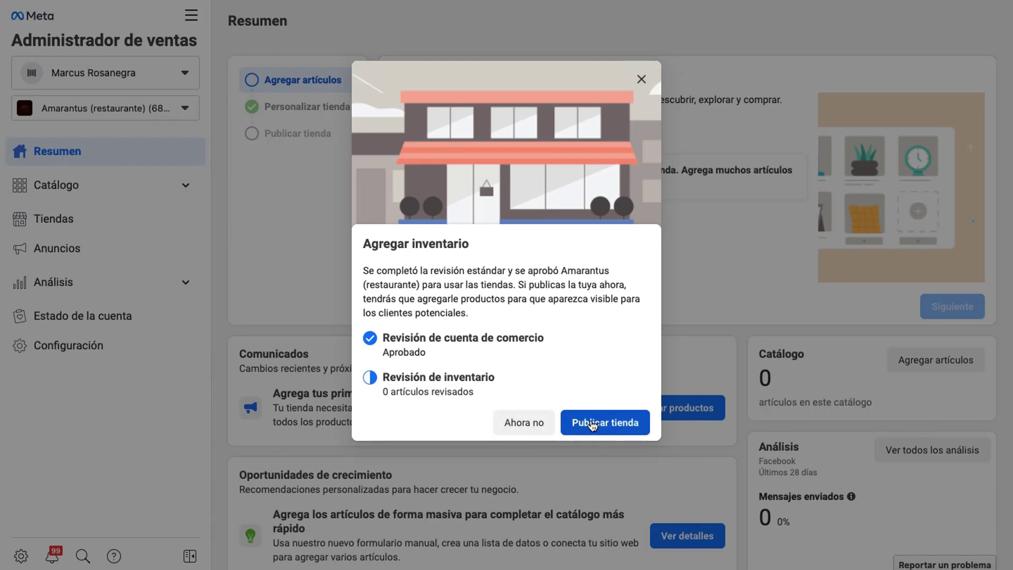
click(590, 426)
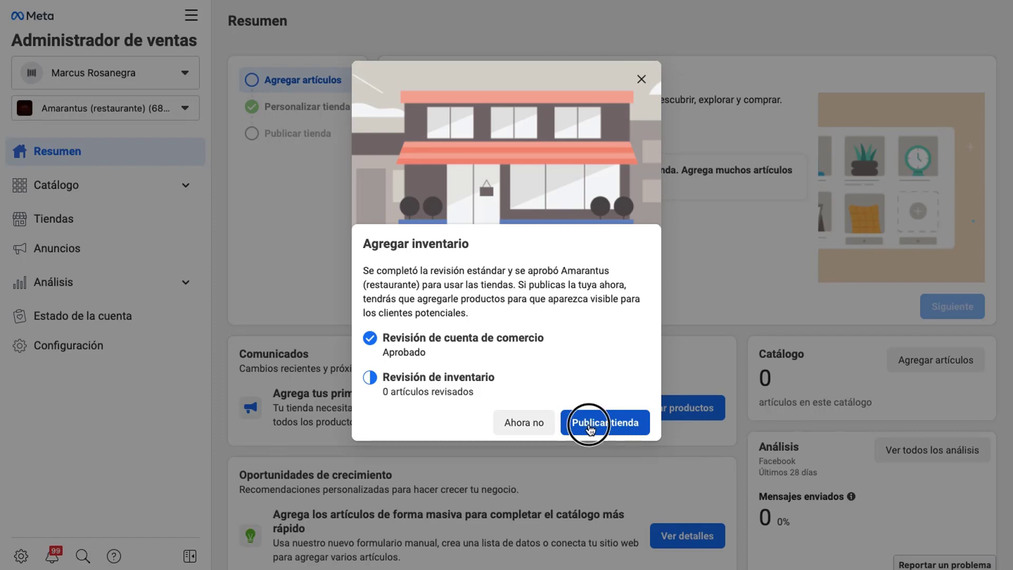
click(552, 425)
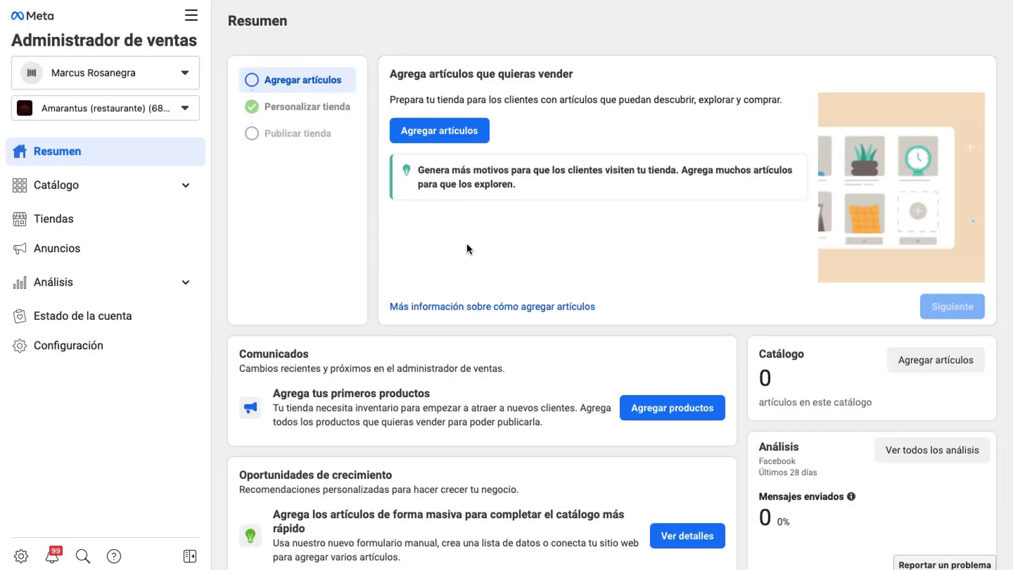
- Examine the shop summary's announcements, growth opportunities, catalog, analytics, account status and sales channels
scroll(468, 249, down, 2)
scroll(467, 248, up, 2)
scroll(468, 249, down, 6)
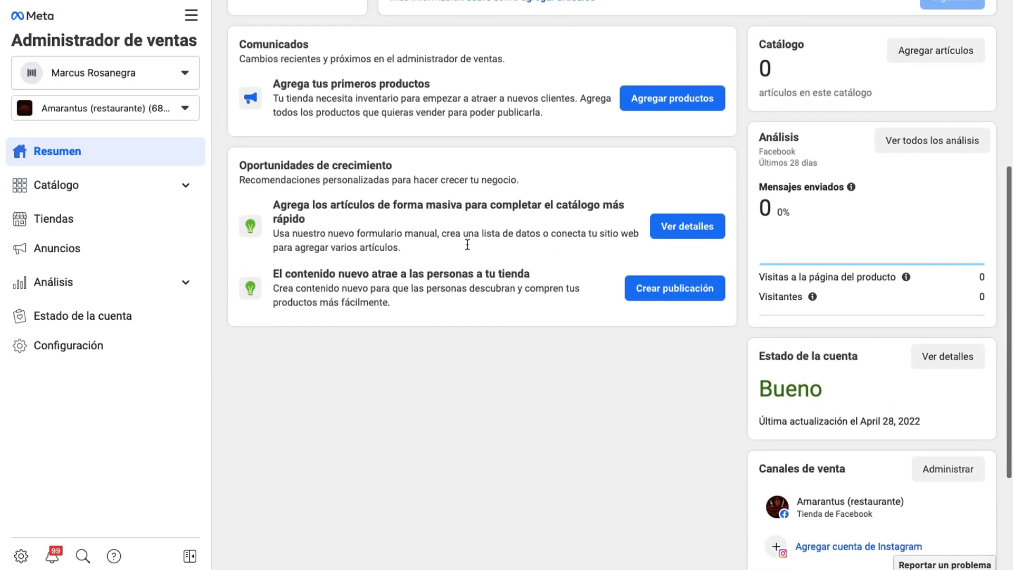
scroll(467, 249, down, 3)
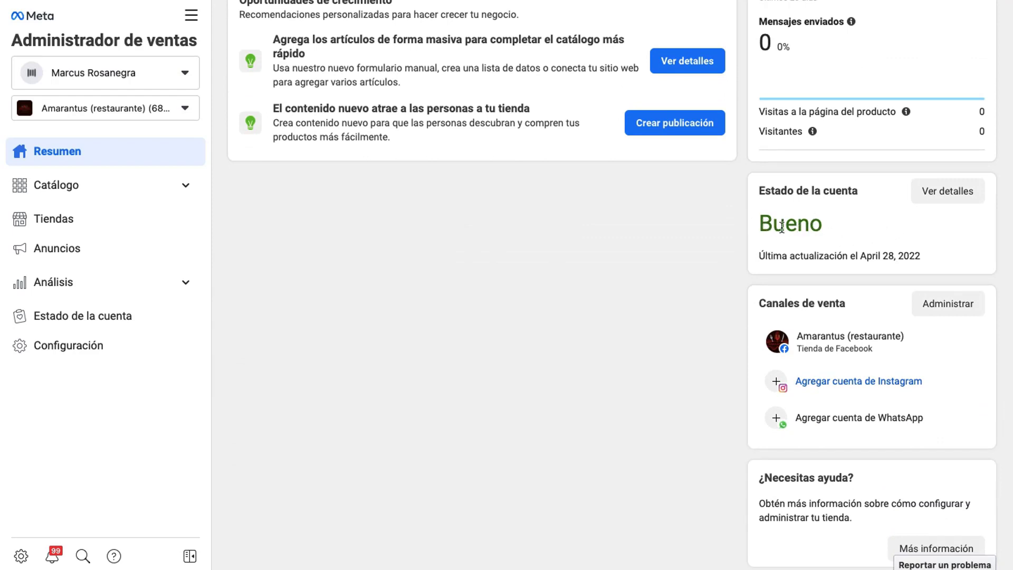
scroll(822, 232, down, 1)
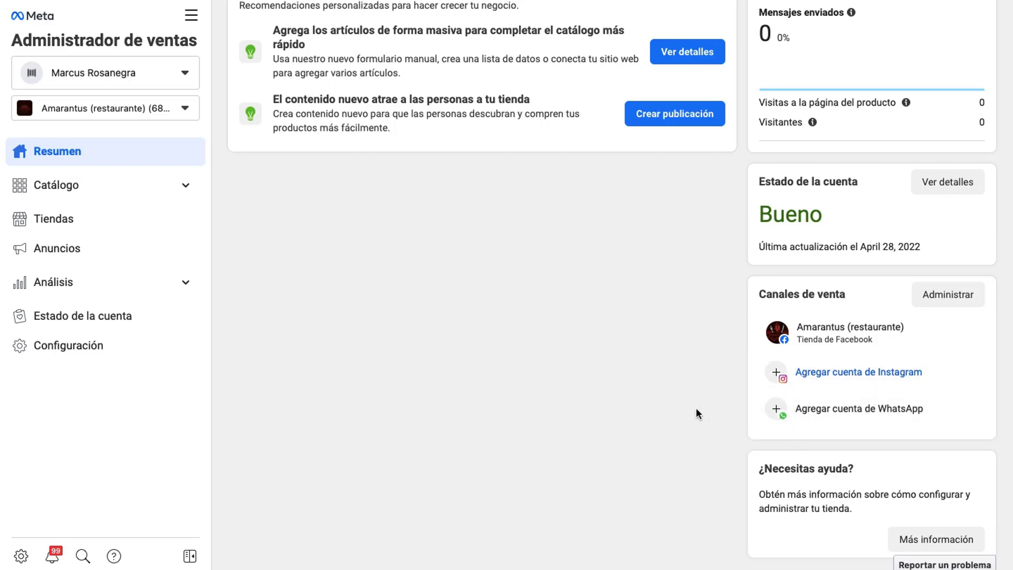
scroll(697, 414, up, 1)
scroll(696, 414, up, 10)
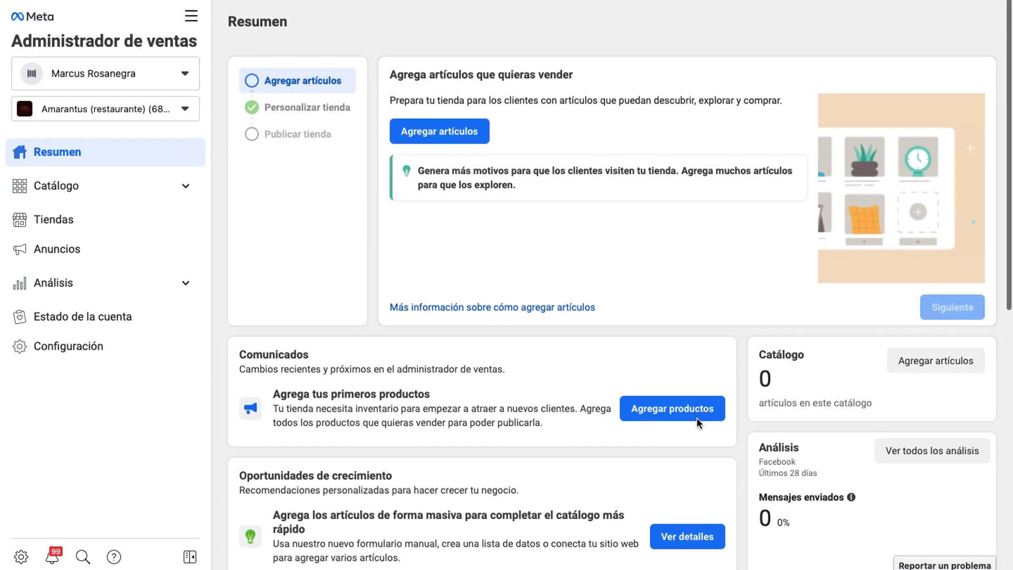
scroll(699, 425, down, 2)
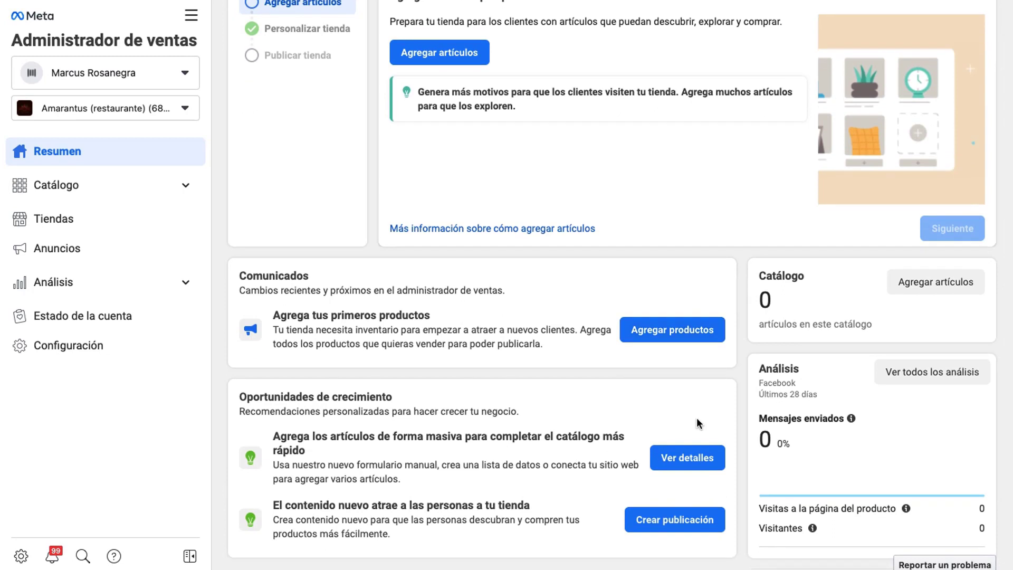
scroll(699, 423, up, 2)
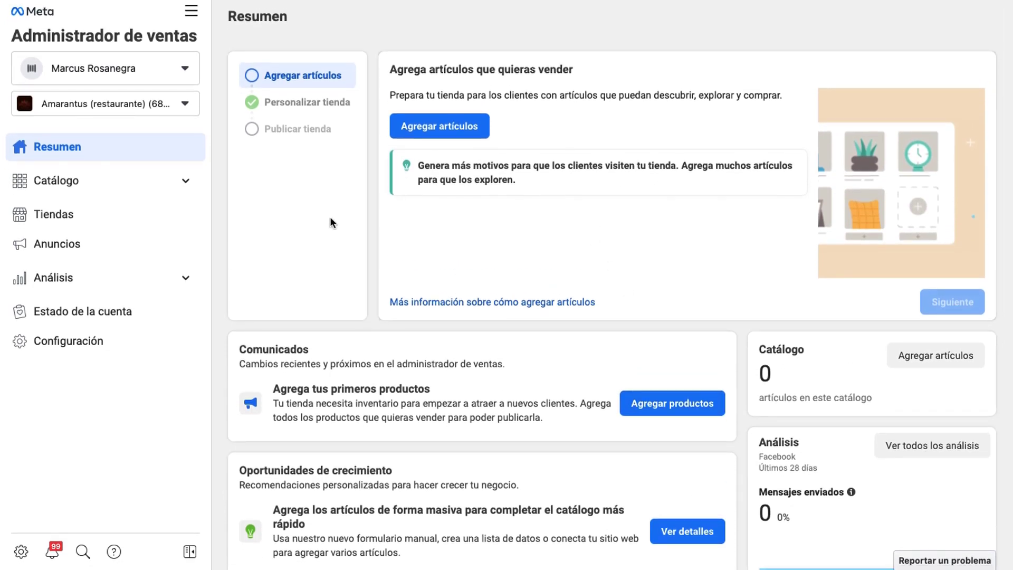
- Open the catalog's list of articles and start adding a single article
click(140, 190)
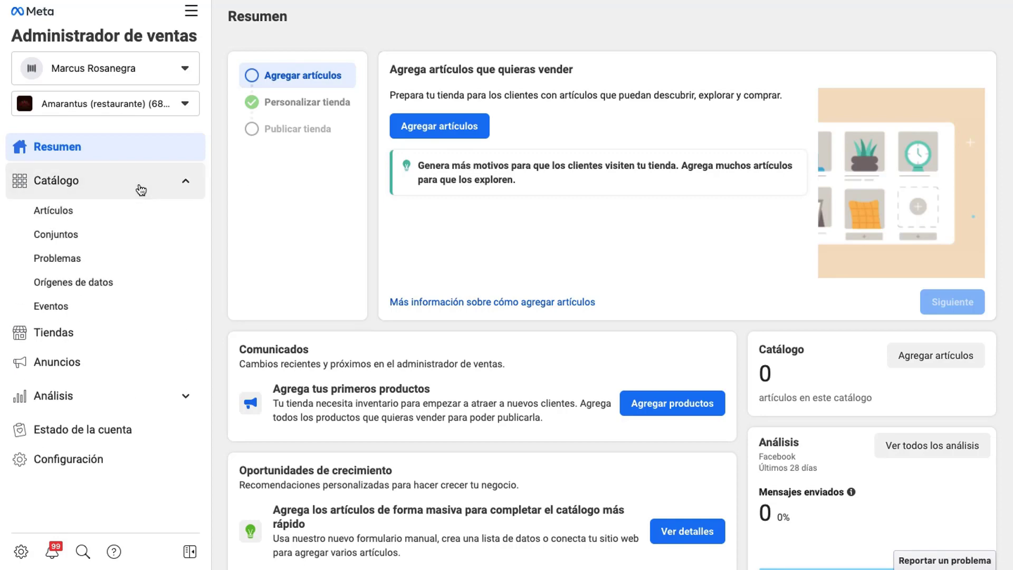
click(129, 210)
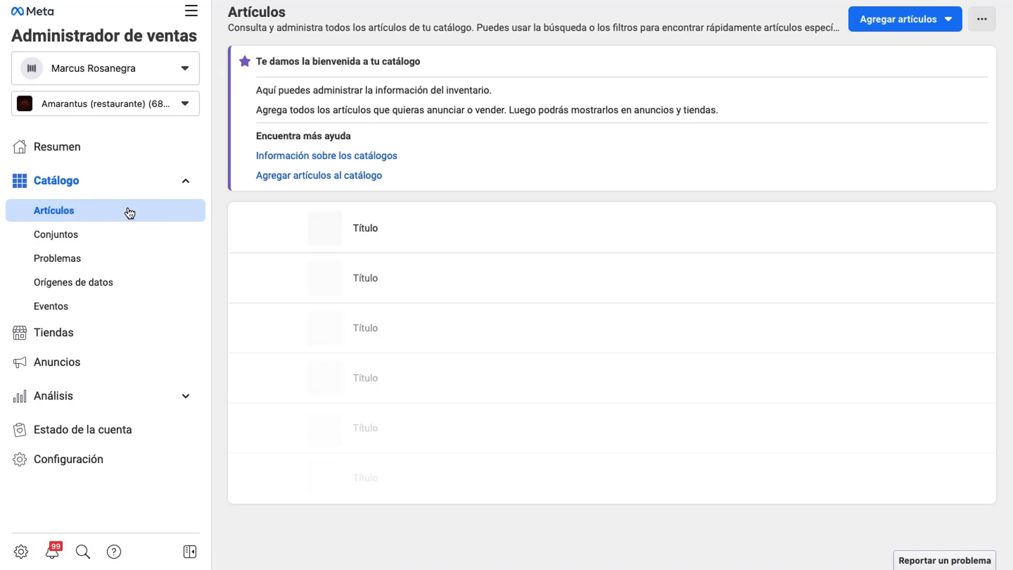
click(865, 29)
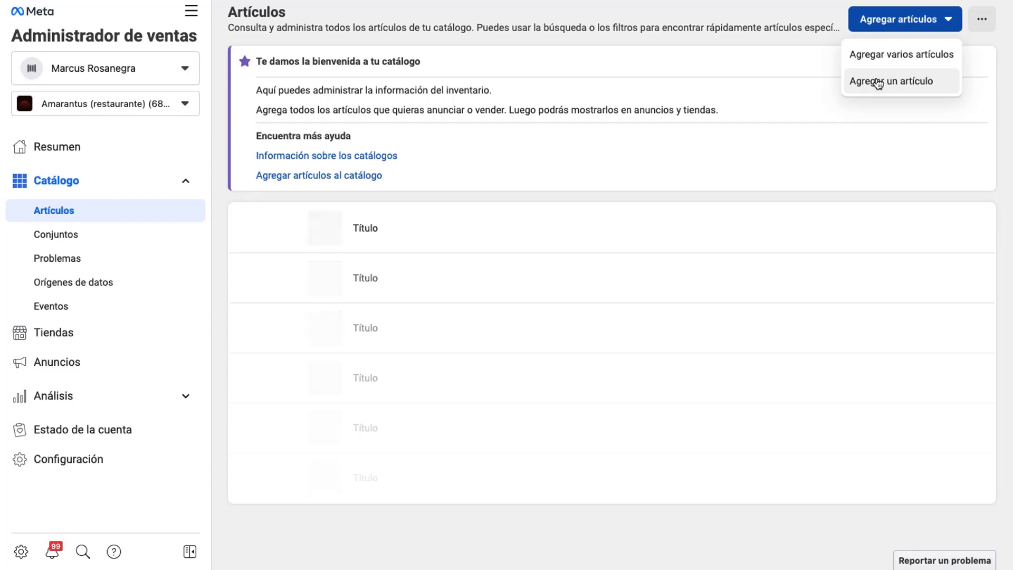
click(875, 82)
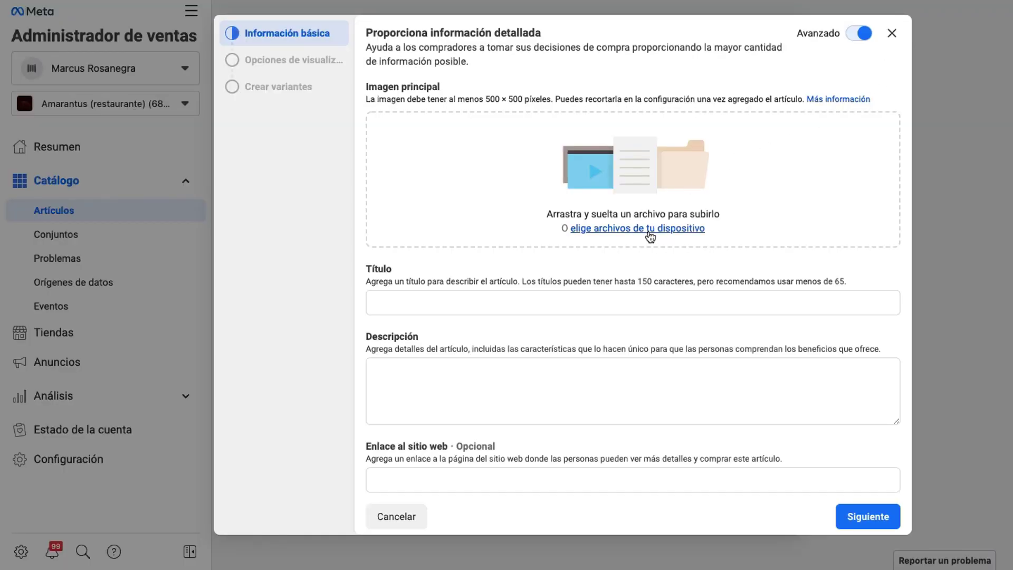
- Upload the black sneaker screenshot "Captura de Pantalla 2022-04-28 a la(s) 11.15.10 a.m." as the article's main image
click(648, 232)
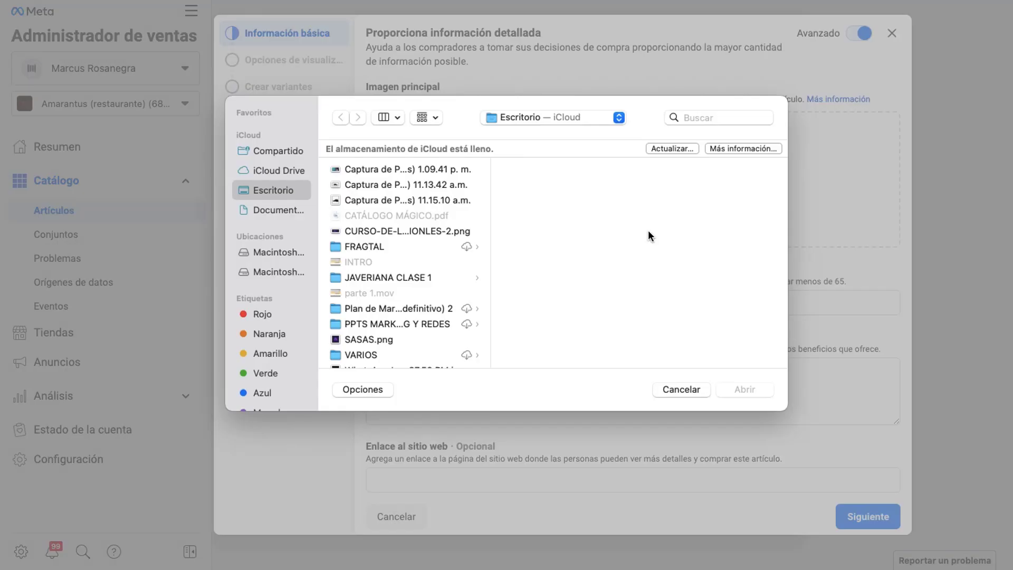
click(376, 191)
click(375, 201)
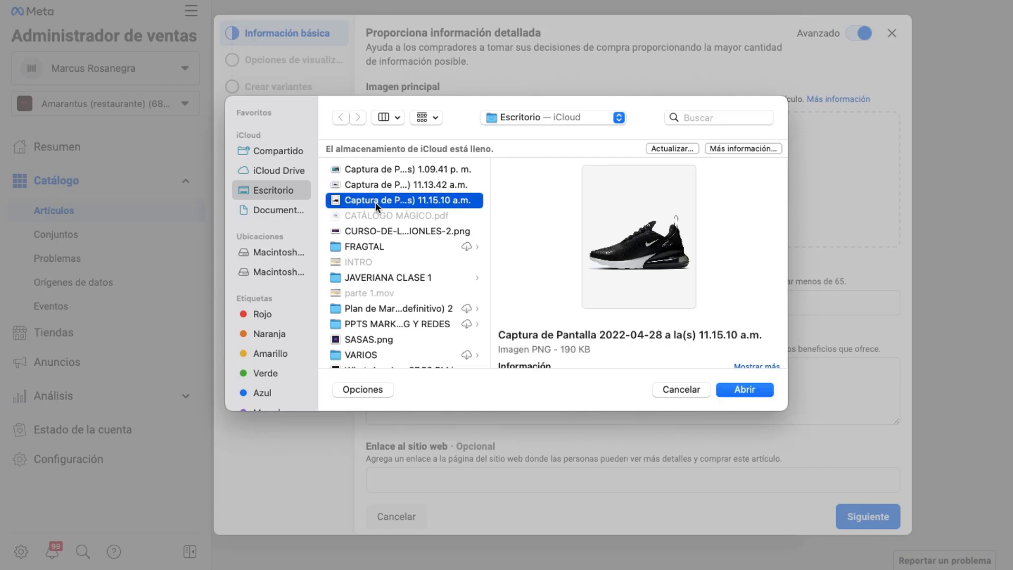
click(744, 389)
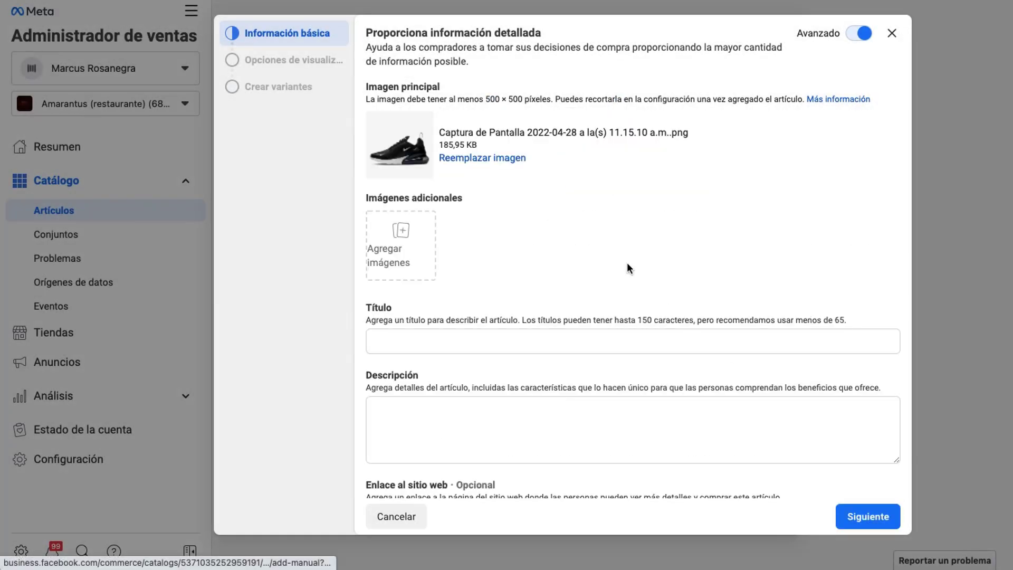
- Title the article "Tenis Nike Spartan" and describe it as "Este producto esta desarrollado con productos eco sostenibles y con el mayor confort para tu entrenamiento"
scroll(615, 244, down, 1)
click(502, 314)
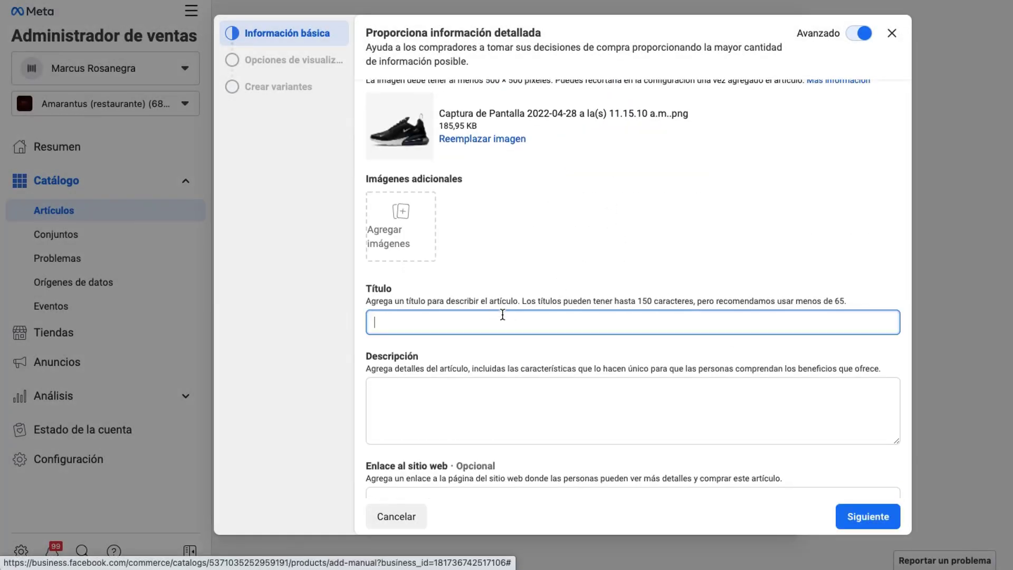
text(Tenis)
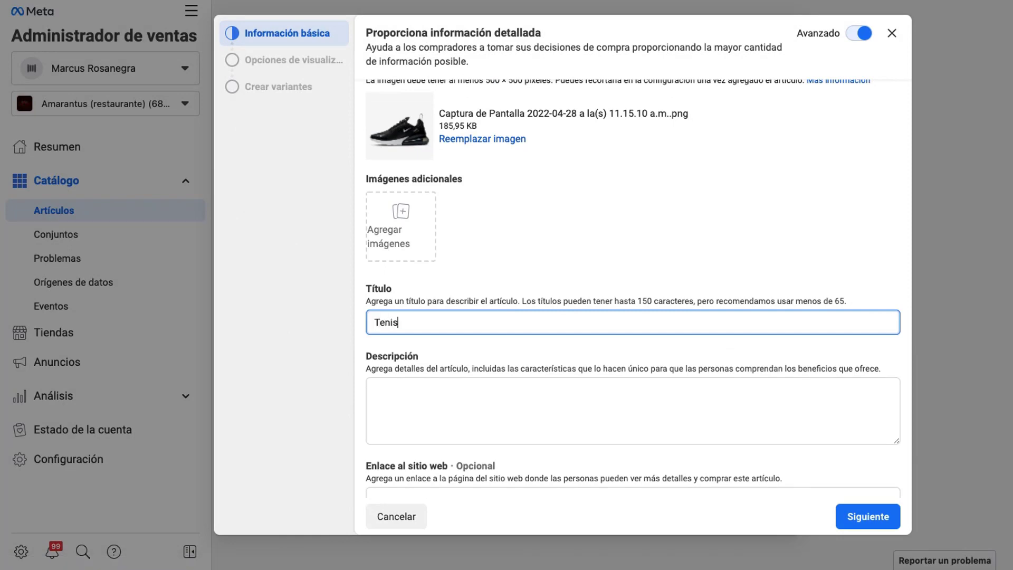
text( Nike Spartan)
click(489, 398)
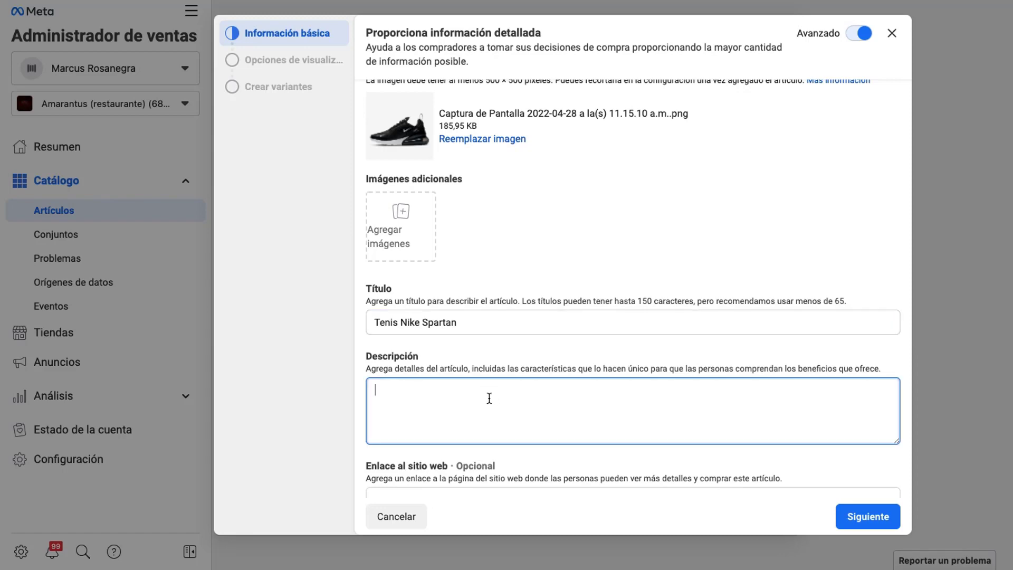
text(Este producto esta desarrollado con productos eco sostenibles y con el mayor confort para tu entrenamiento)
- Set the article's price to 250.000 COP and leave it not marked as on offer
scroll(489, 397, down, 3)
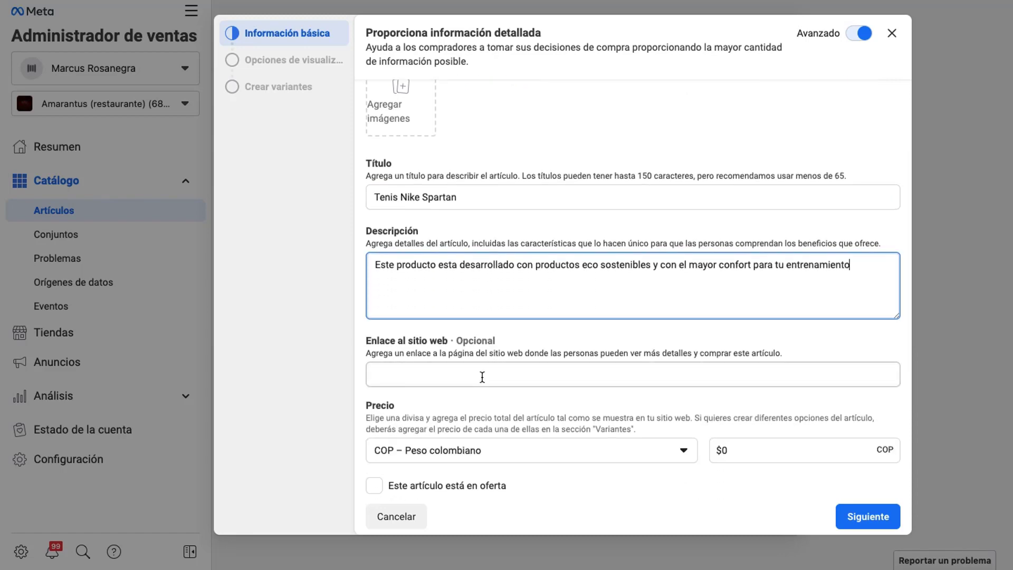
scroll(482, 376, down, 1)
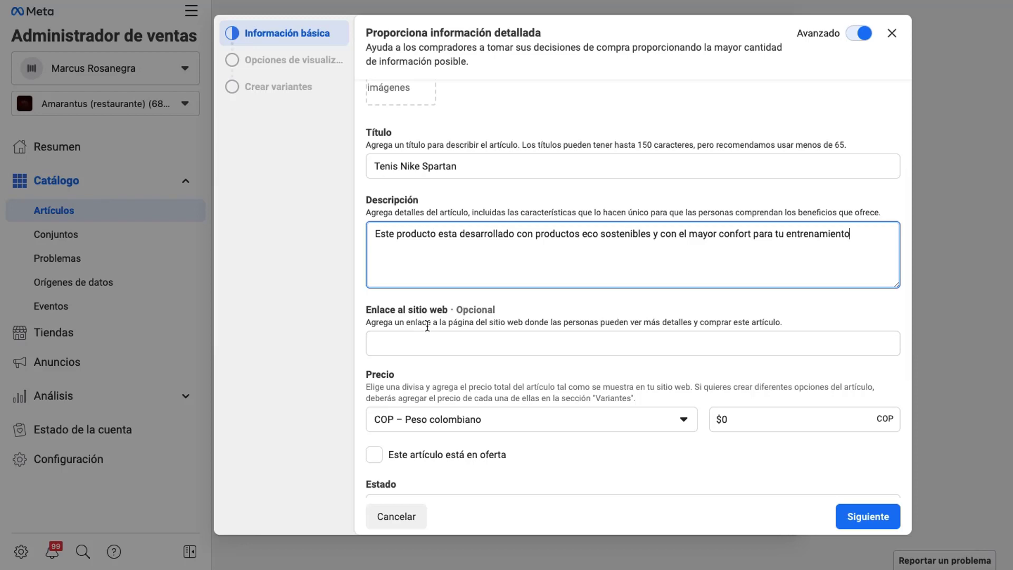
scroll(427, 326, down, 5)
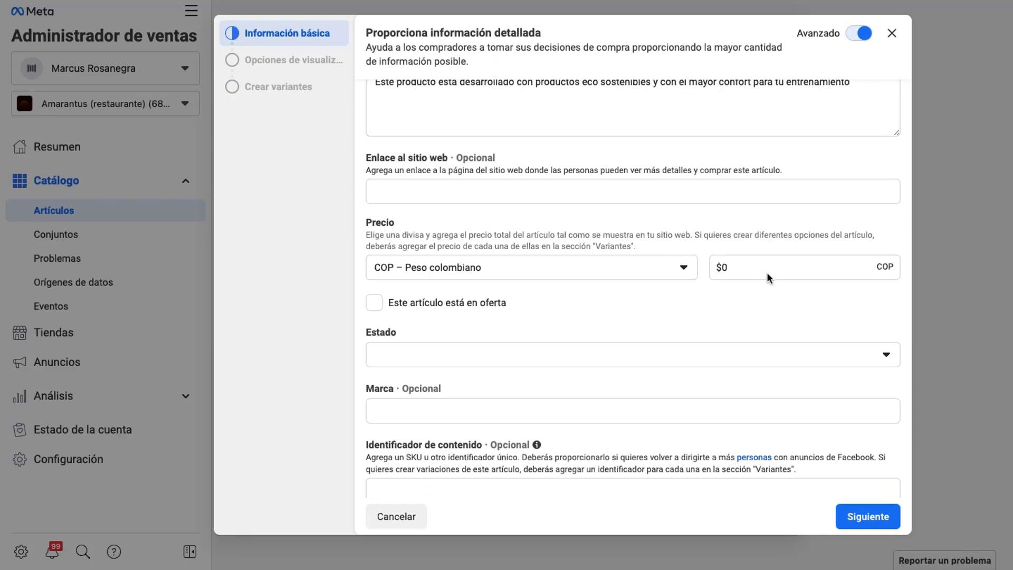
click(765, 269)
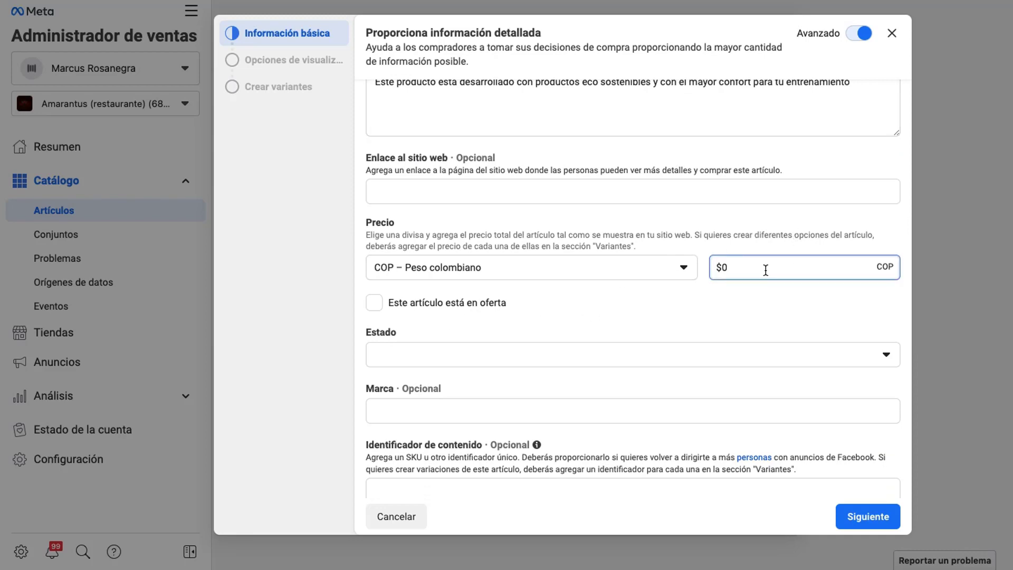
text(25)
key(BackSpace)
key(BackSpace)
key(BackSpace)
key(BackSpace)
text(250000)
click(702, 304)
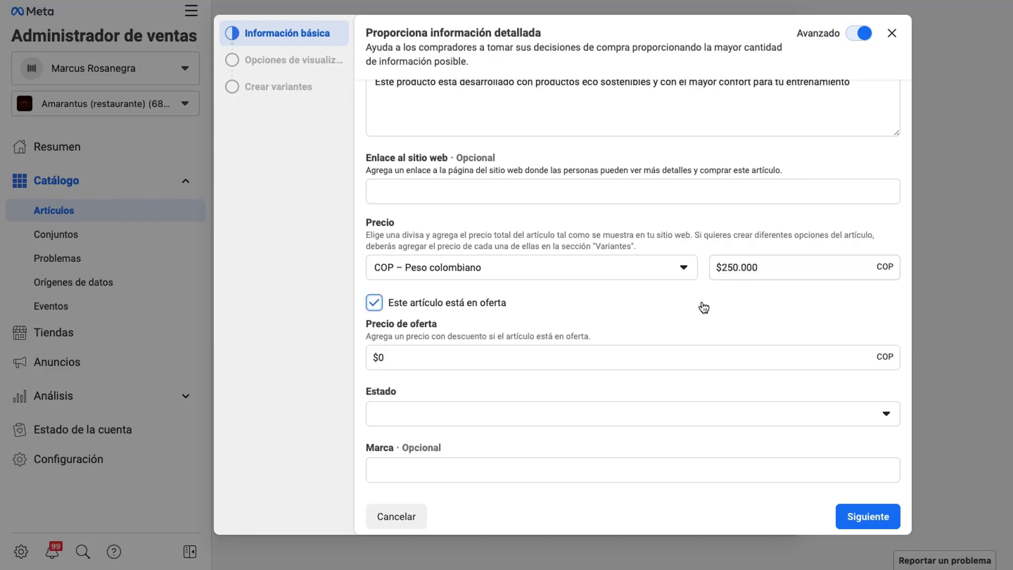
click(372, 309)
- Set the article's condition to Nuevo and its brand to Nike
click(397, 353)
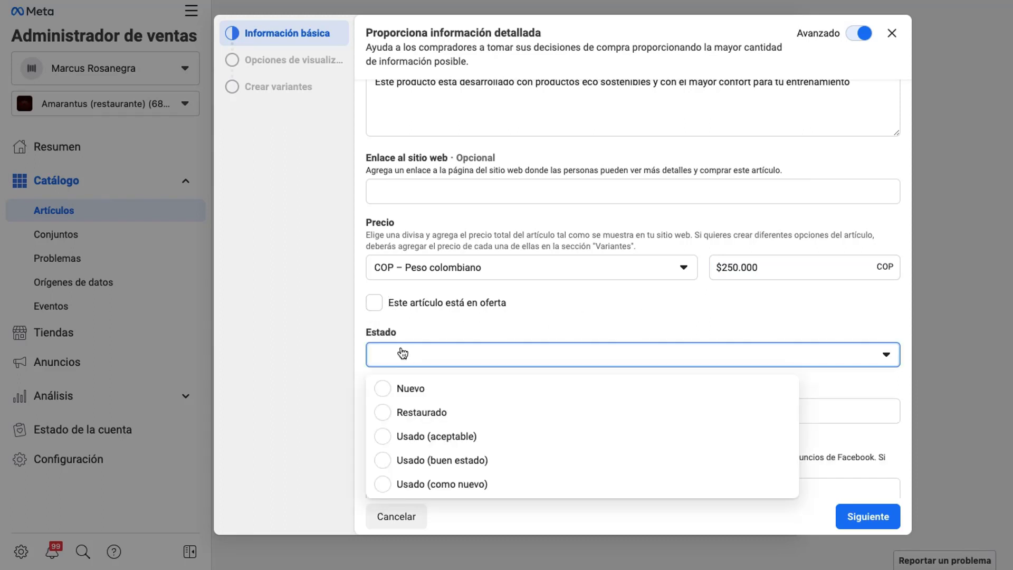
click(421, 385)
scroll(420, 379, down, 1)
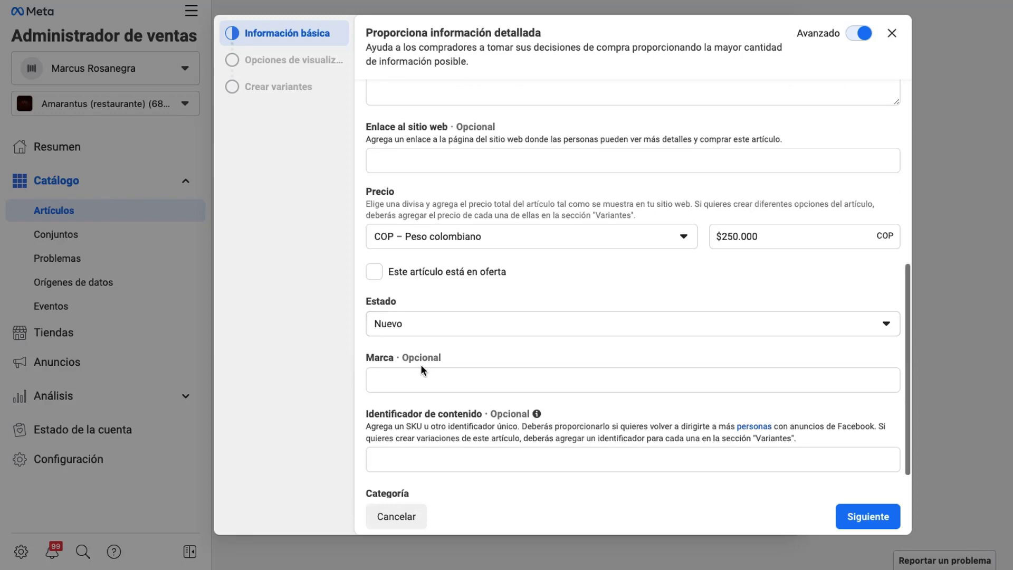
click(420, 375)
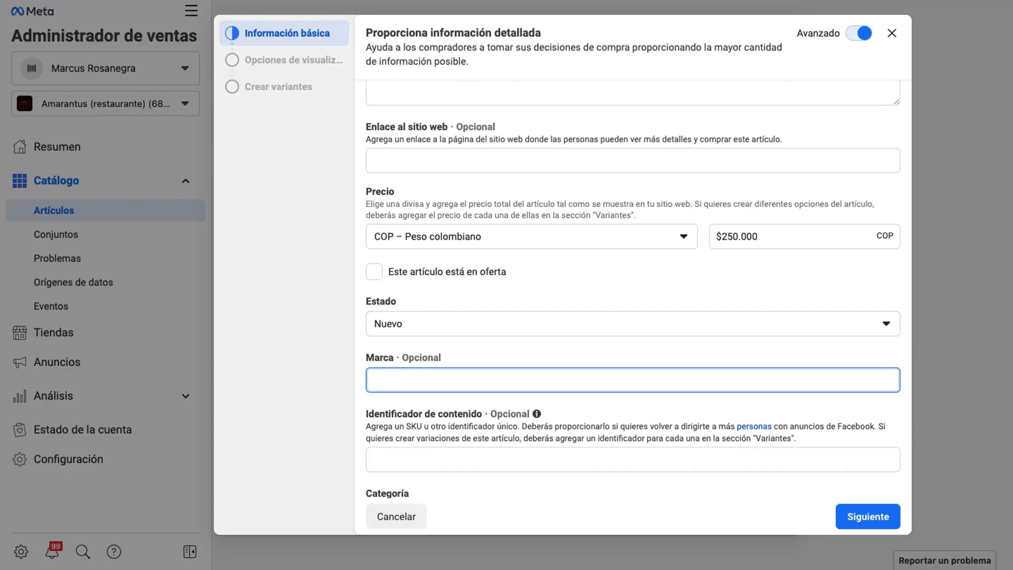
text(Nike)
- Assign the article to the category Artículos deportivos > Ejercicio y fitness
scroll(638, 289, down, 1)
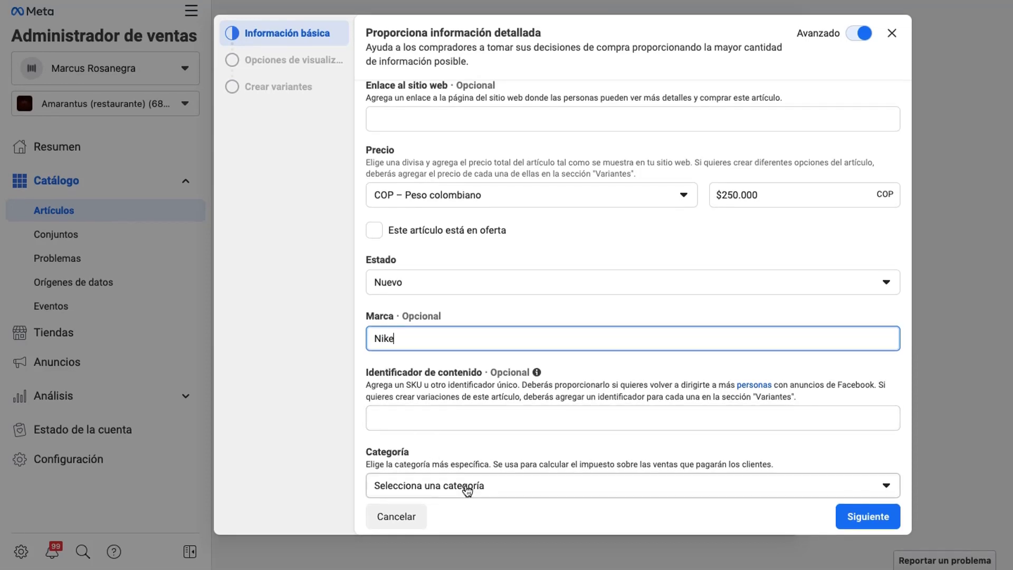
click(467, 488)
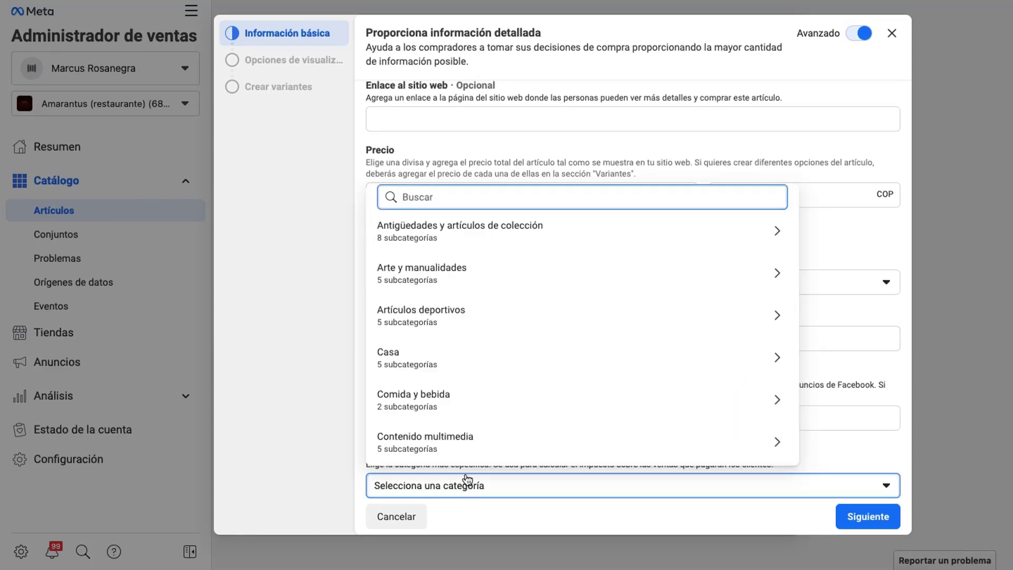
scroll(514, 359, down, 2)
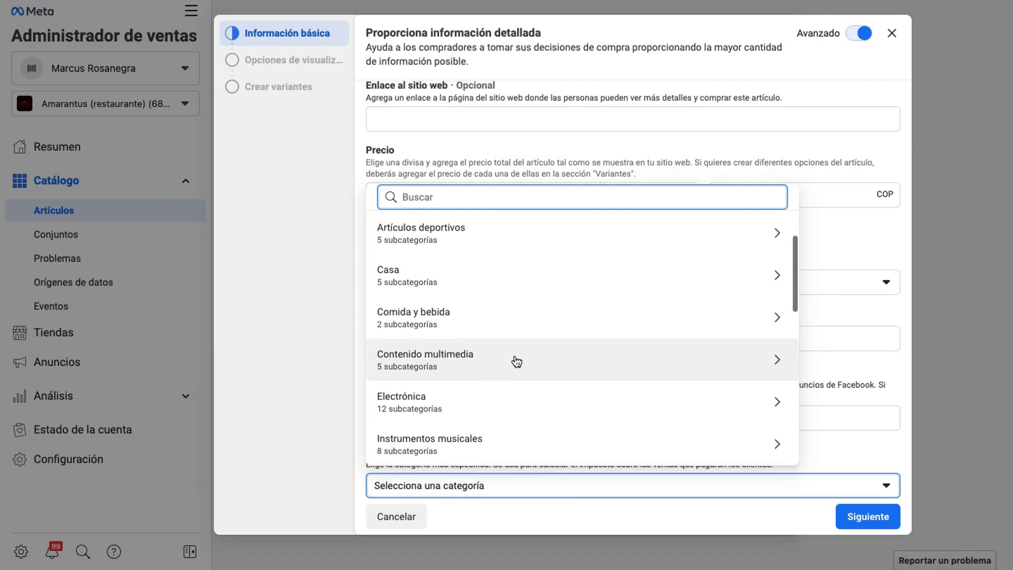
scroll(516, 362, up, 1)
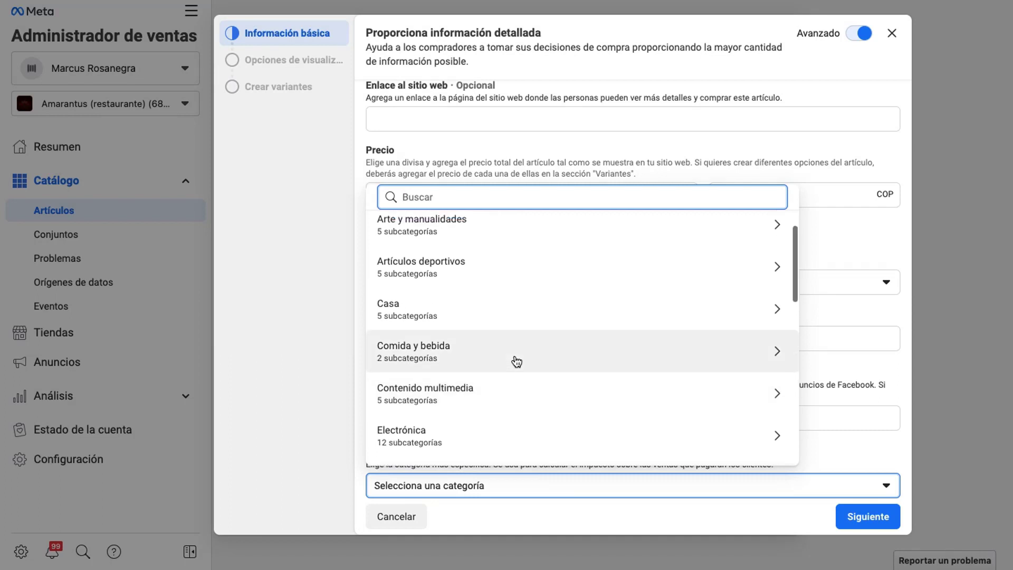
scroll(516, 361, down, 1)
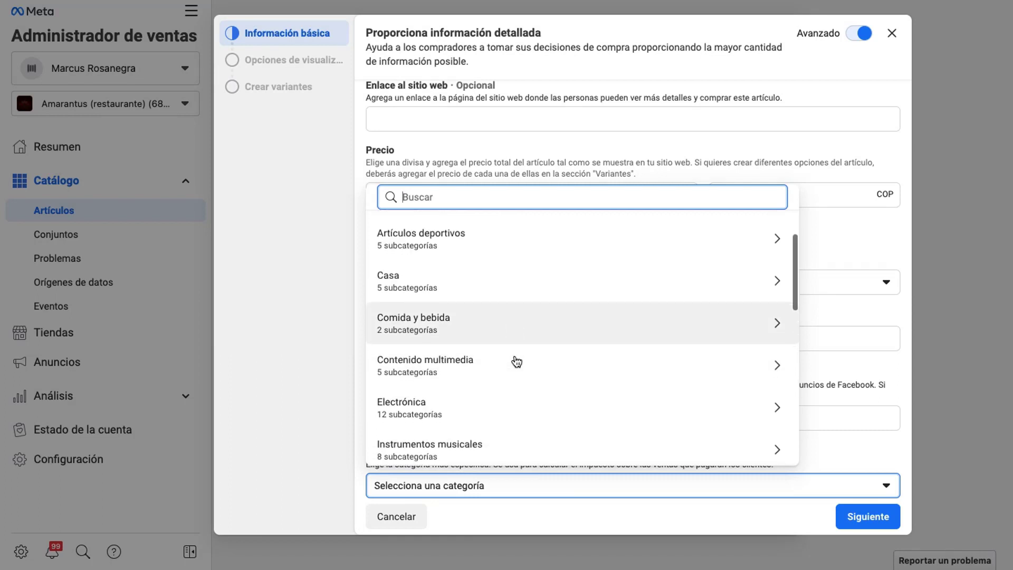
click(484, 245)
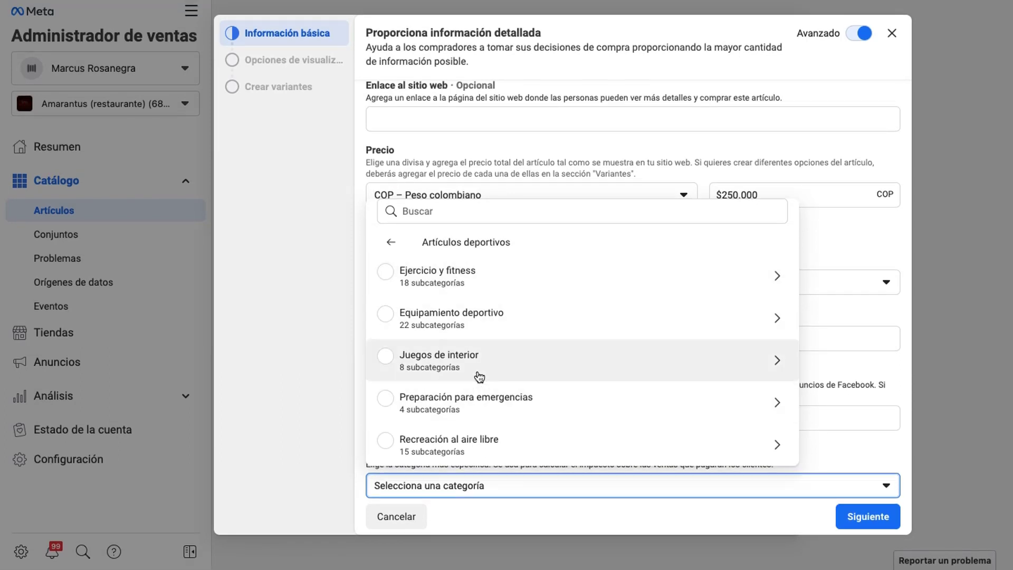
click(486, 293)
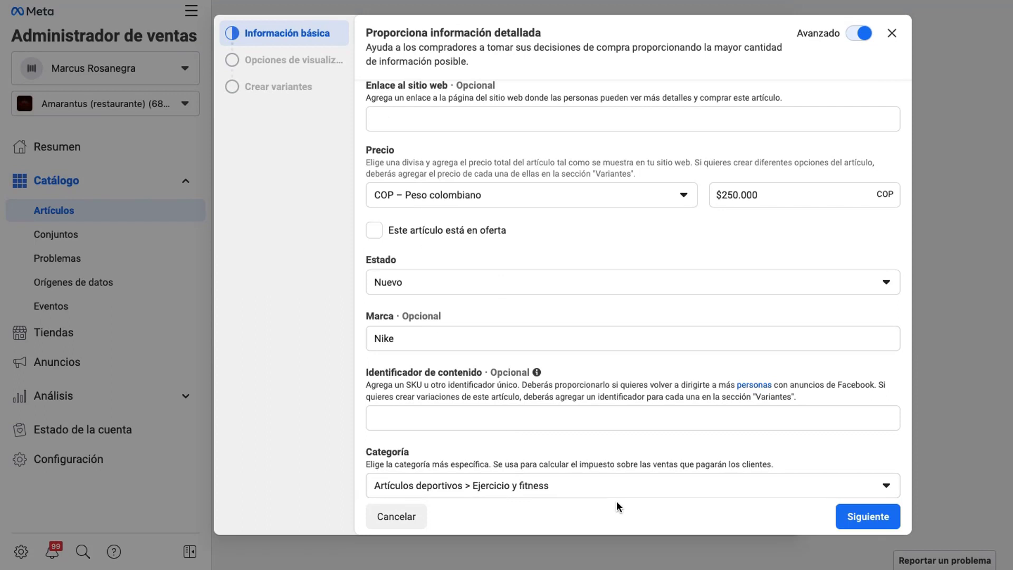
- Change the article's category to Ropa y accesorios > Zapatos y calzado and complete the basic information
click(612, 485)
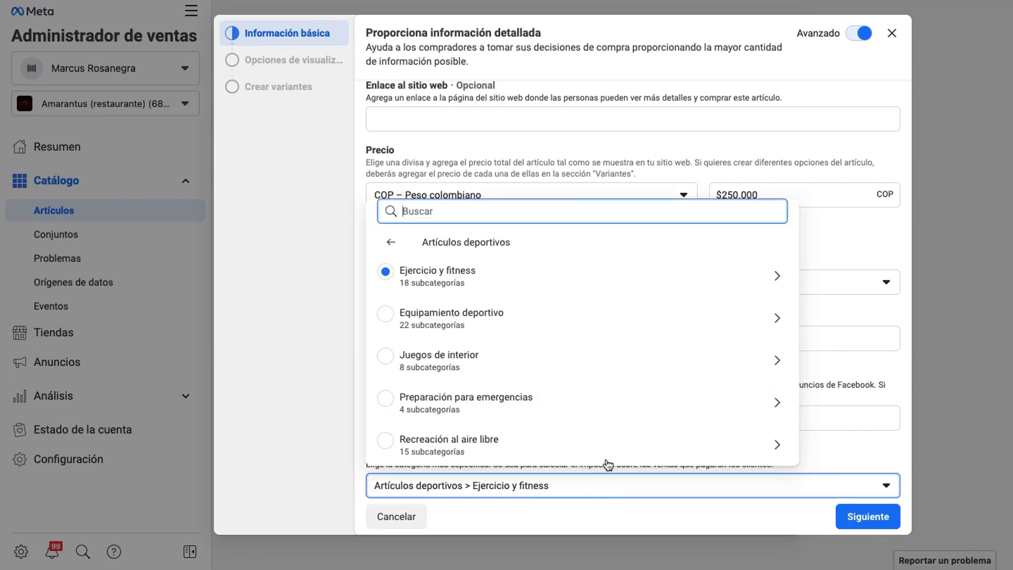
click(391, 242)
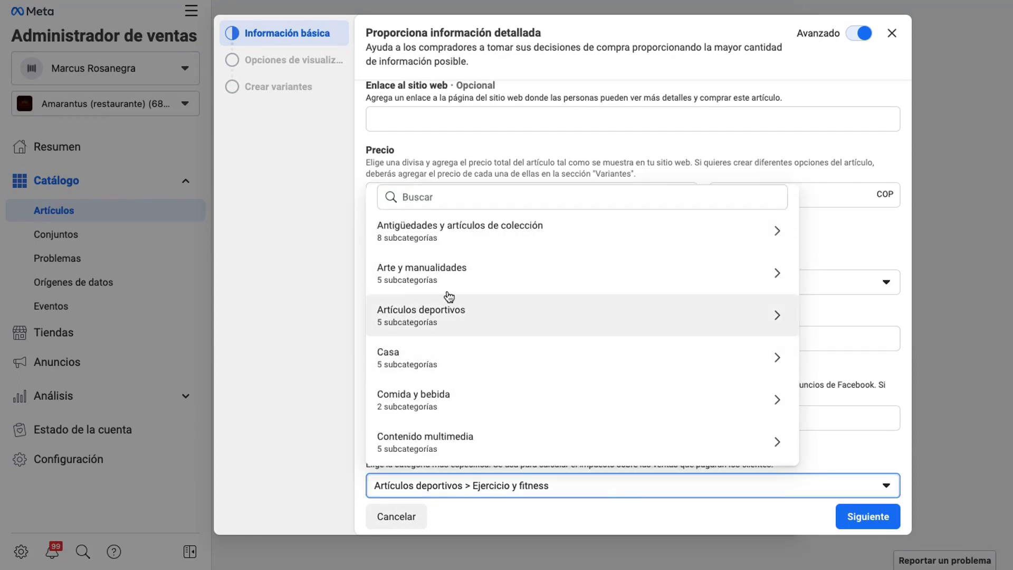
scroll(448, 293, down, 2)
scroll(449, 296, down, 5)
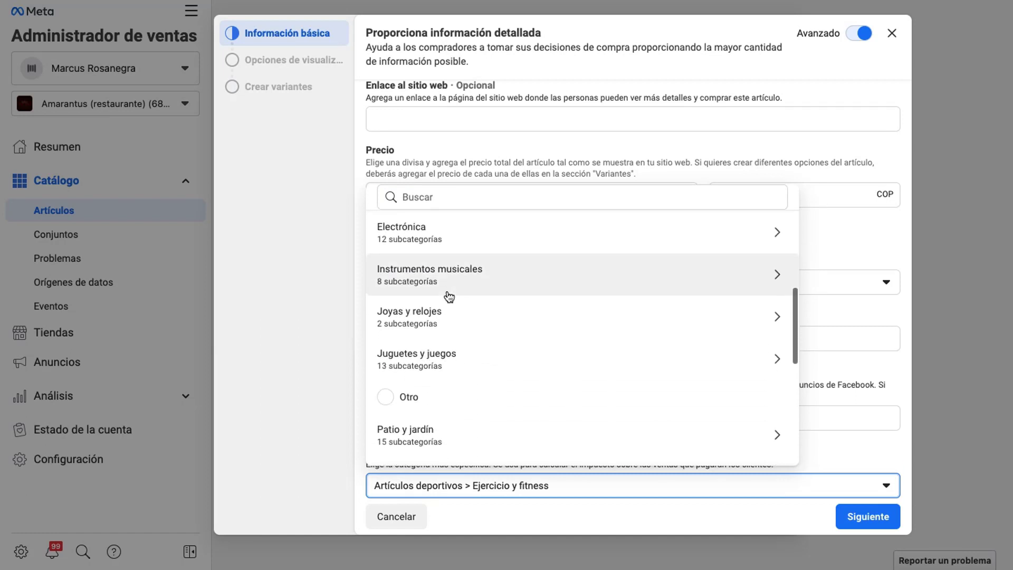
scroll(449, 328, down, 7)
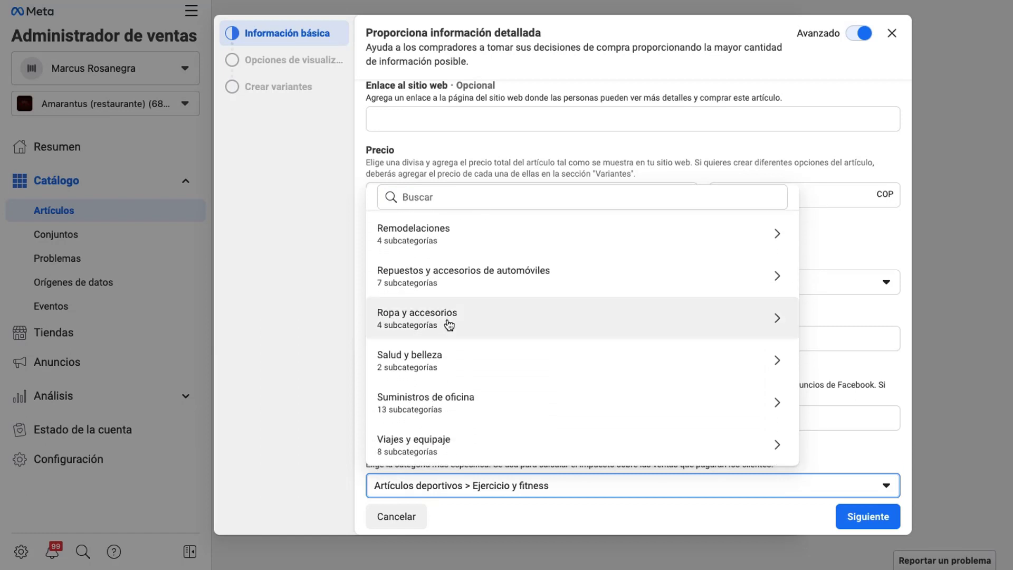
click(449, 326)
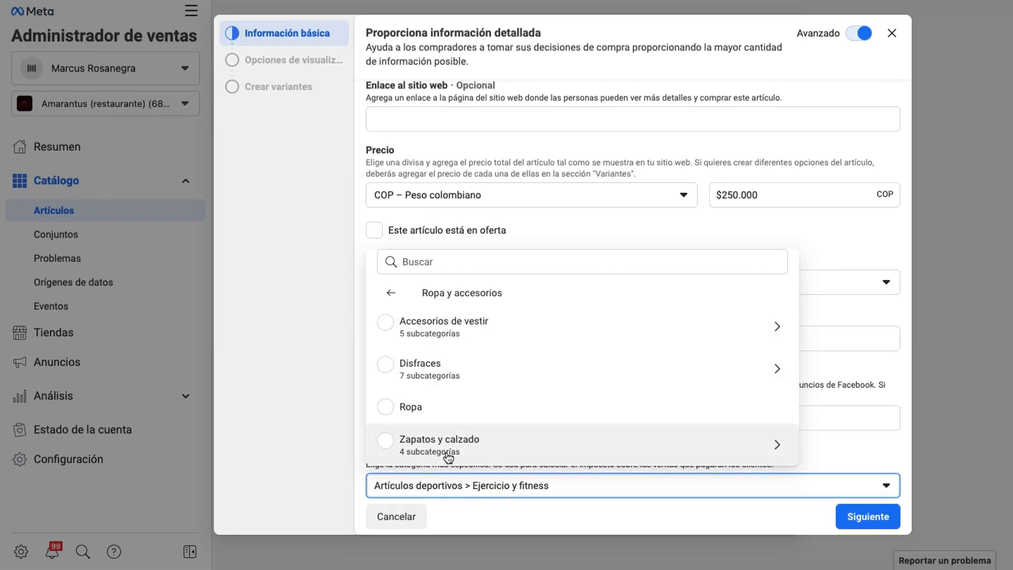
click(447, 448)
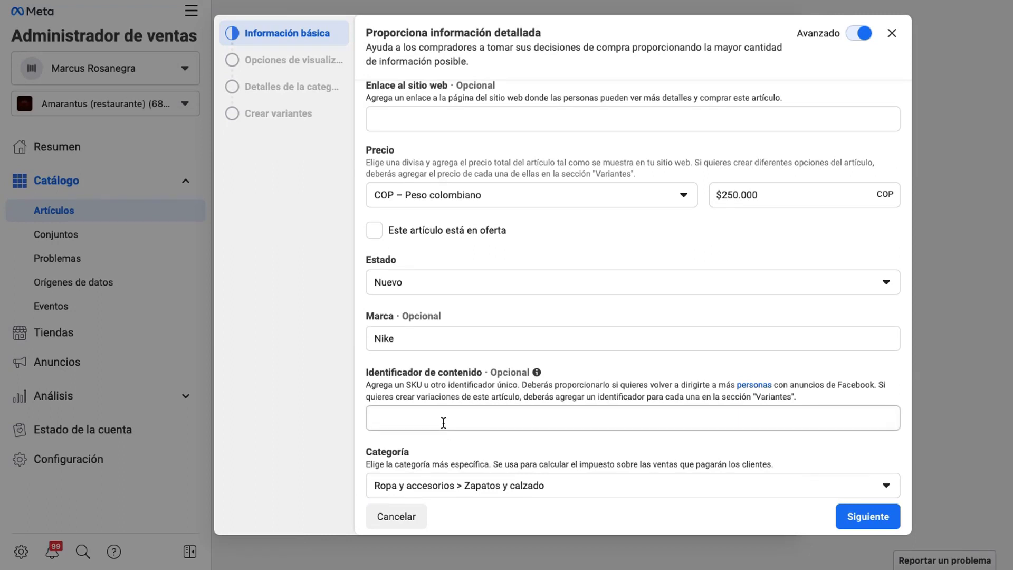
click(838, 524)
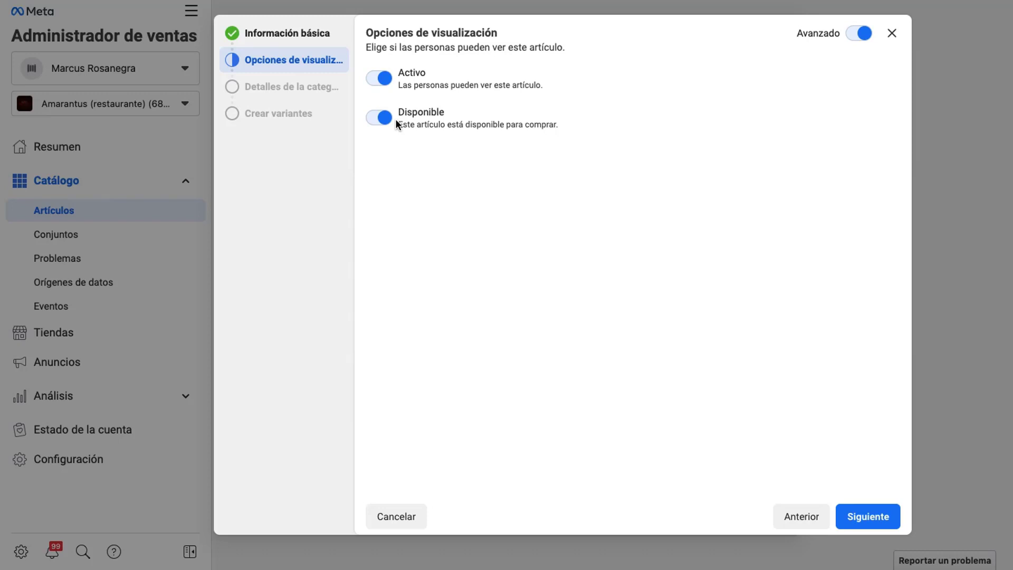
- Accept the display options, then set the footwear width to 34 and the style to Deportivo in the category details
click(877, 514)
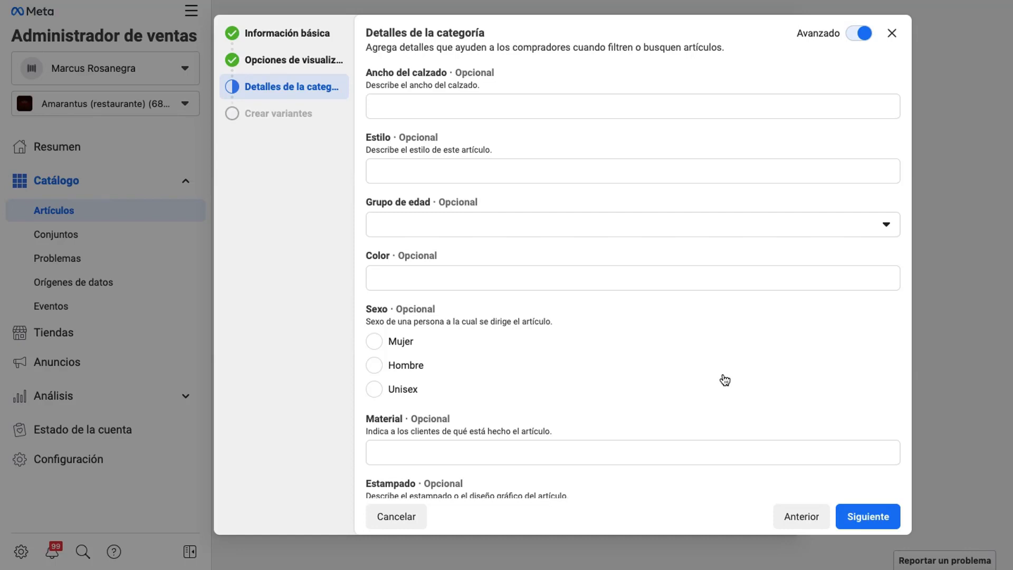
click(435, 102)
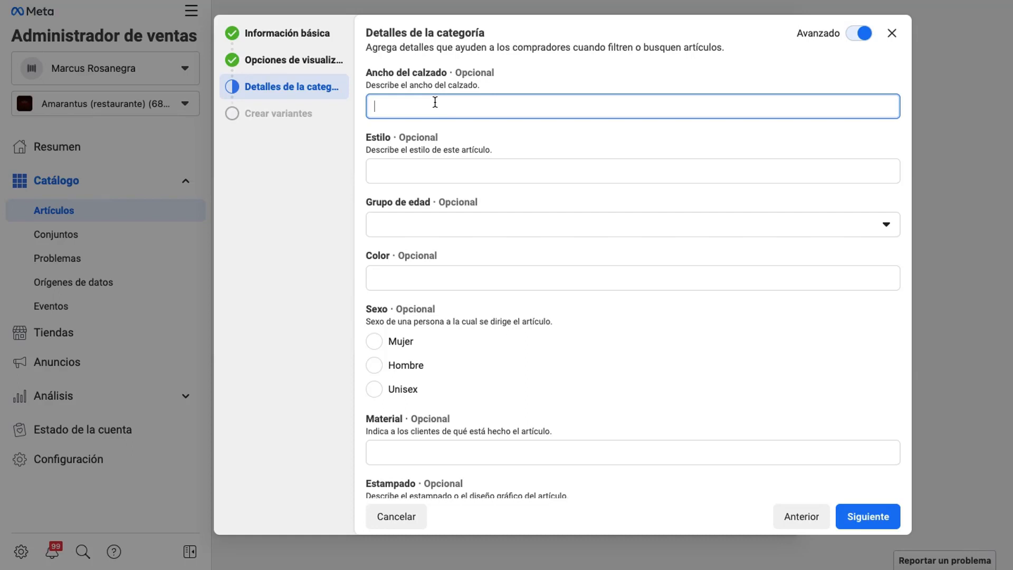
text(34)
click(393, 168)
text(Deportivo)
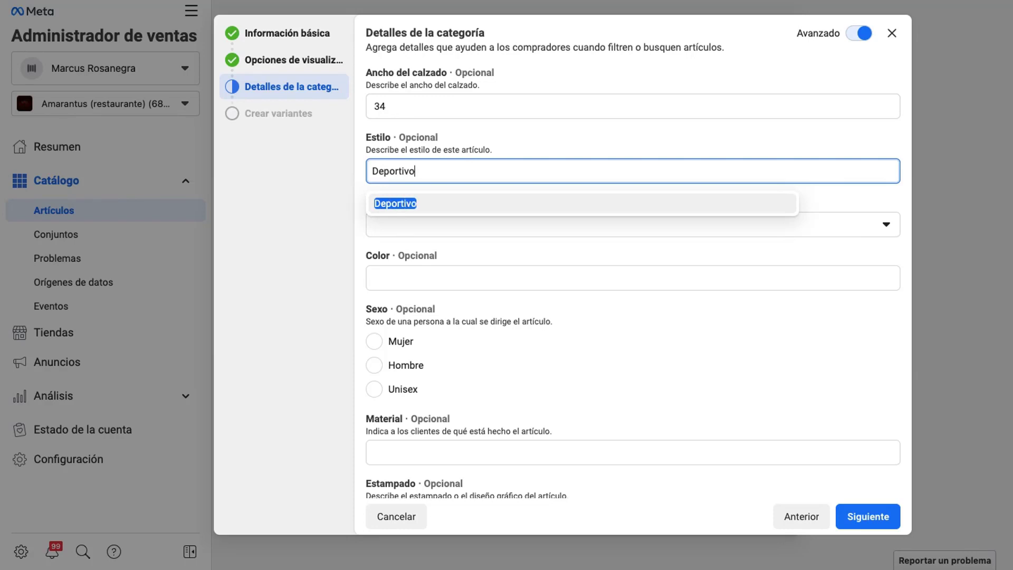
key(Return)
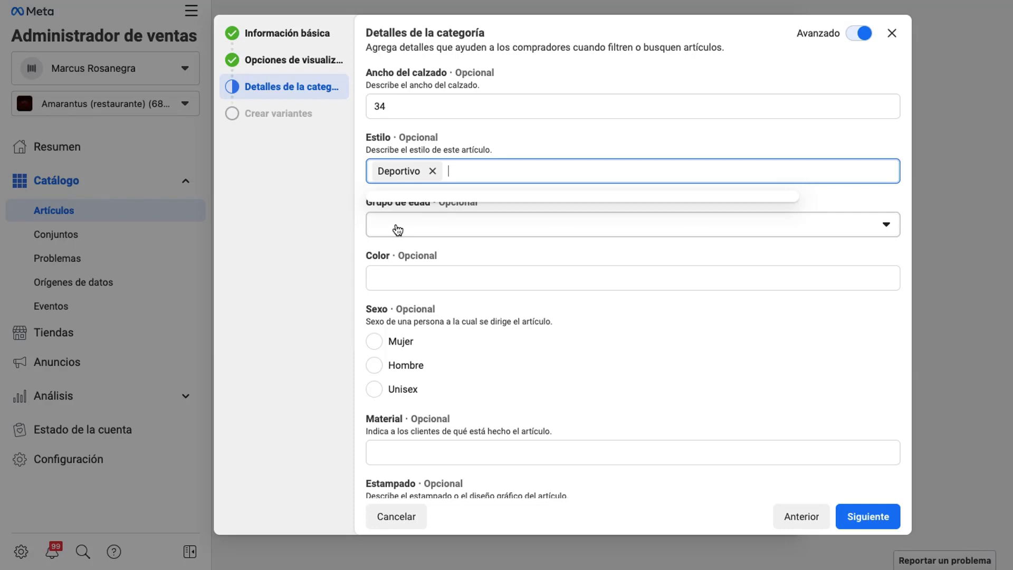
- Set the article's age group to Adulto and its color to Negro
click(425, 230)
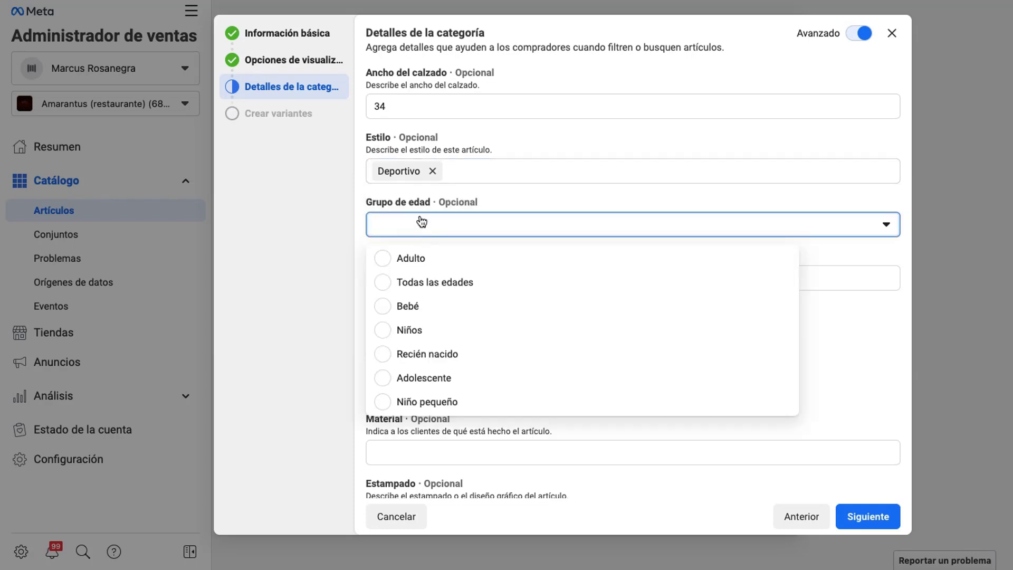
click(418, 258)
click(424, 284)
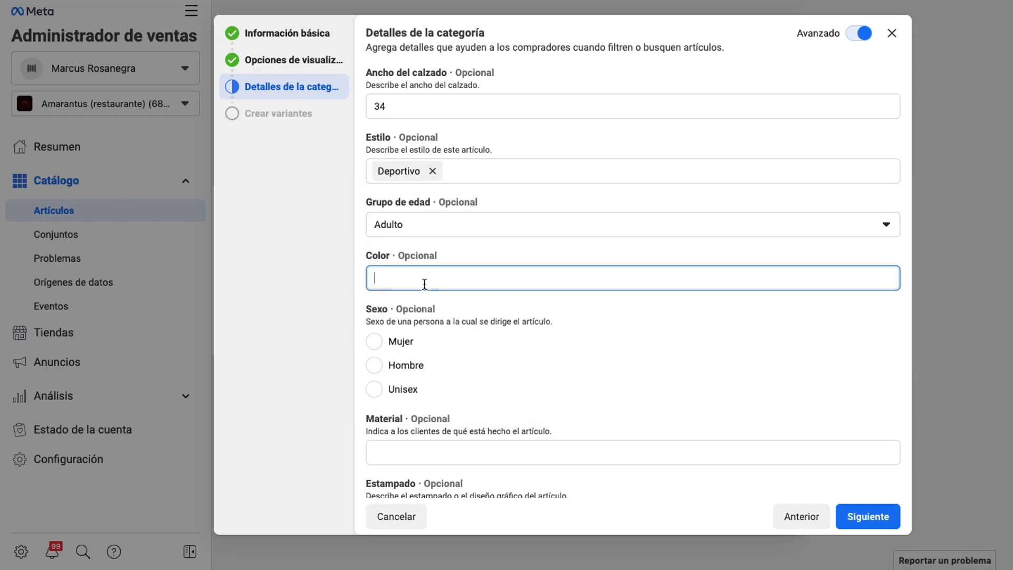
text(Negro)
scroll(431, 344, down, 1)
scroll(431, 344, down, 1)
scroll(431, 344, down, 2)
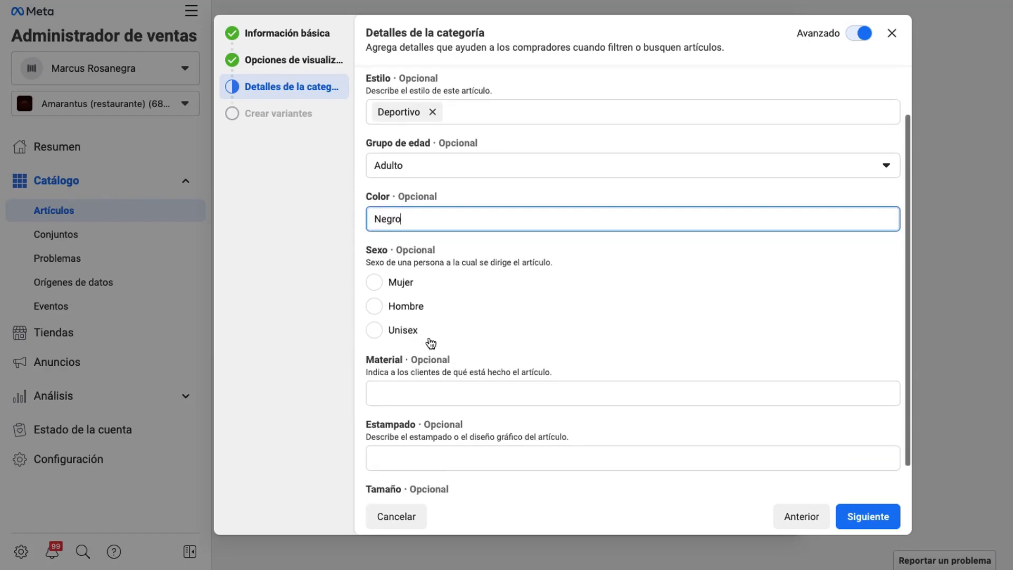
- Set the article's sex to Mujer and its material to "Eco amigable"
click(383, 282)
scroll(481, 354, down, 1)
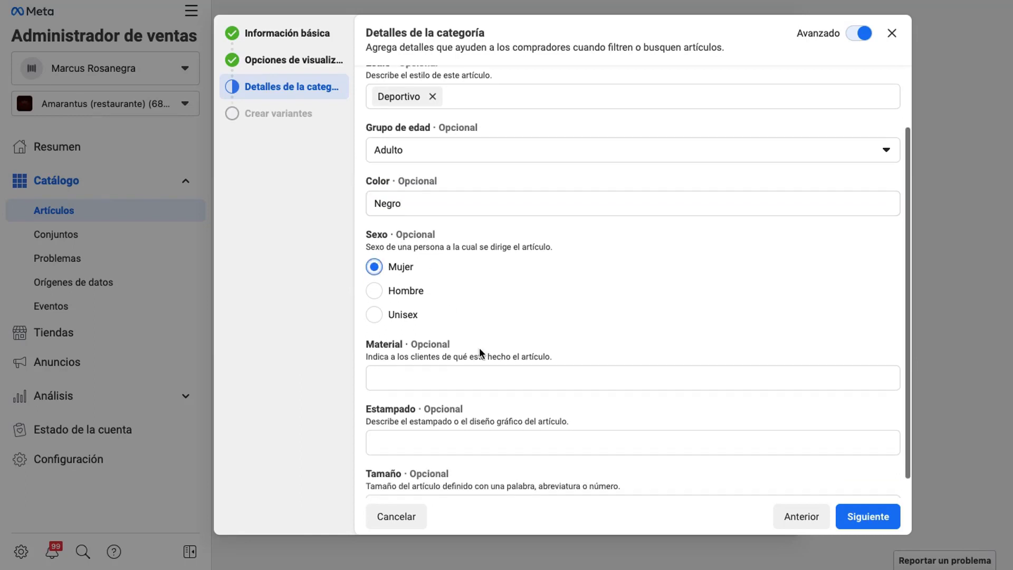
click(464, 374)
text(Eco )
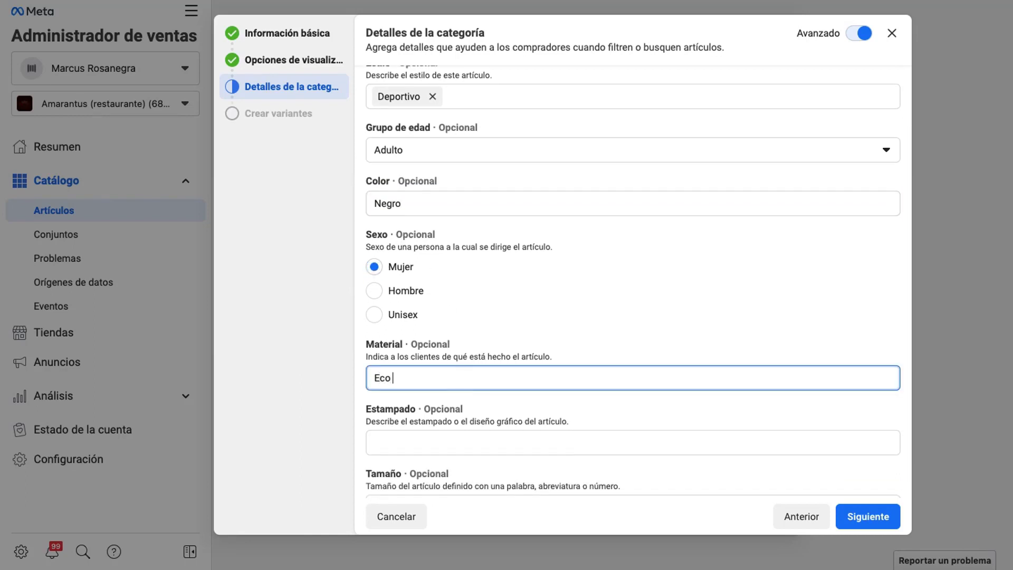
text(amigable)
scroll(450, 424, down, 1)
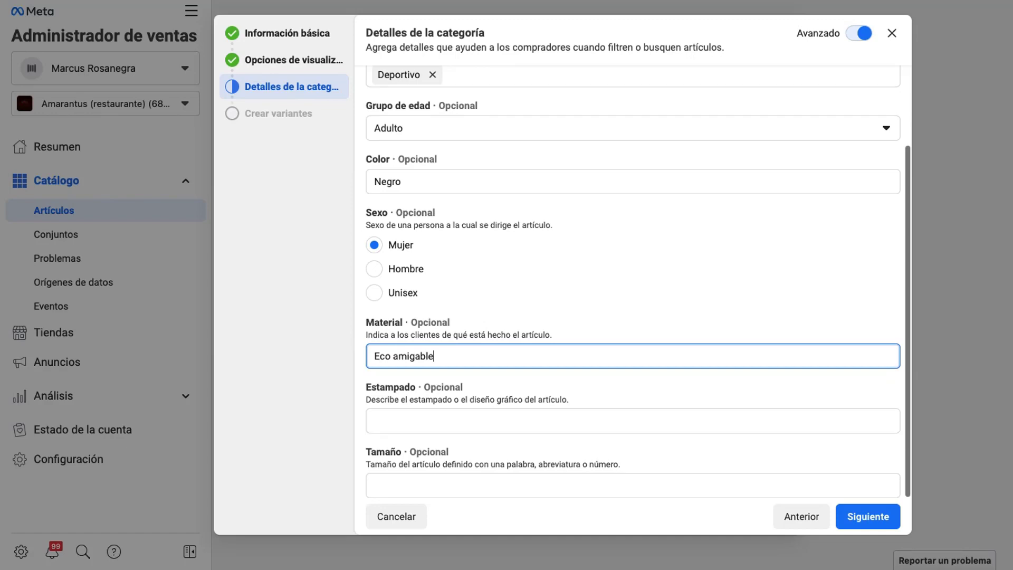
- Enter "Spartan" as the article's pattern and continue to the variant creation stage
click(450, 424)
text(Spartan)
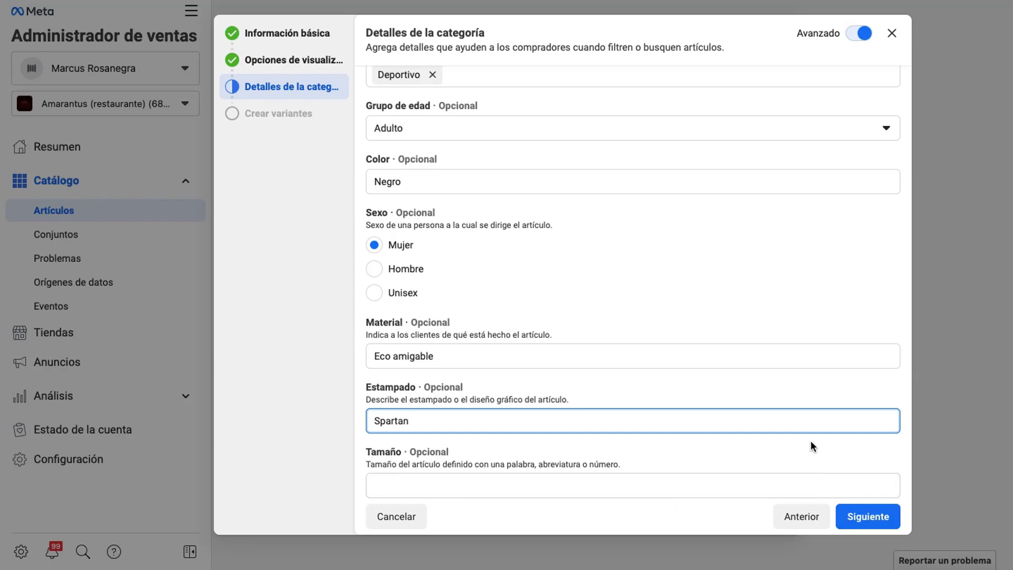
click(850, 520)
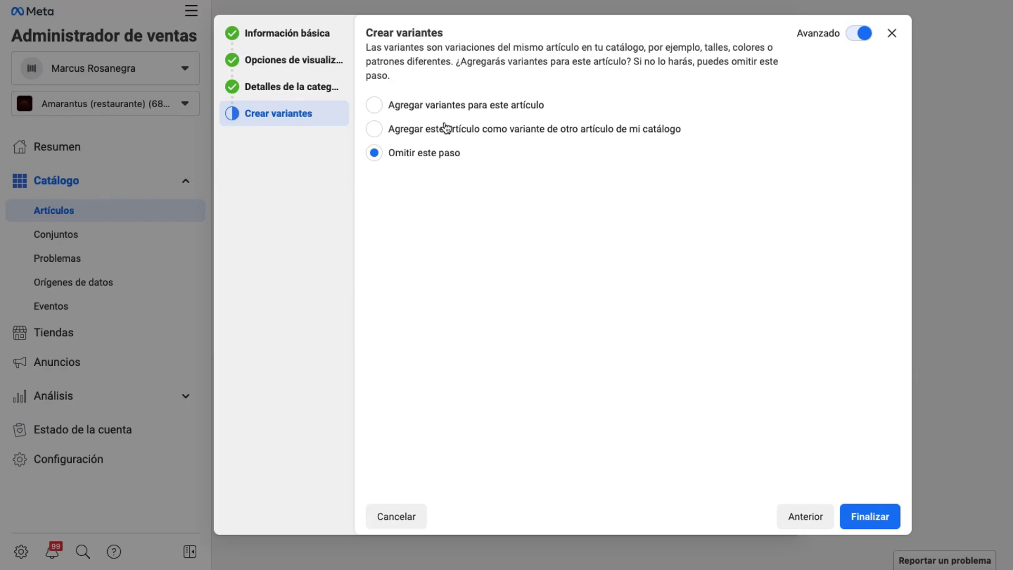
- Choose to add variants for this article, add a Color variant and open its list of variant types
click(406, 111)
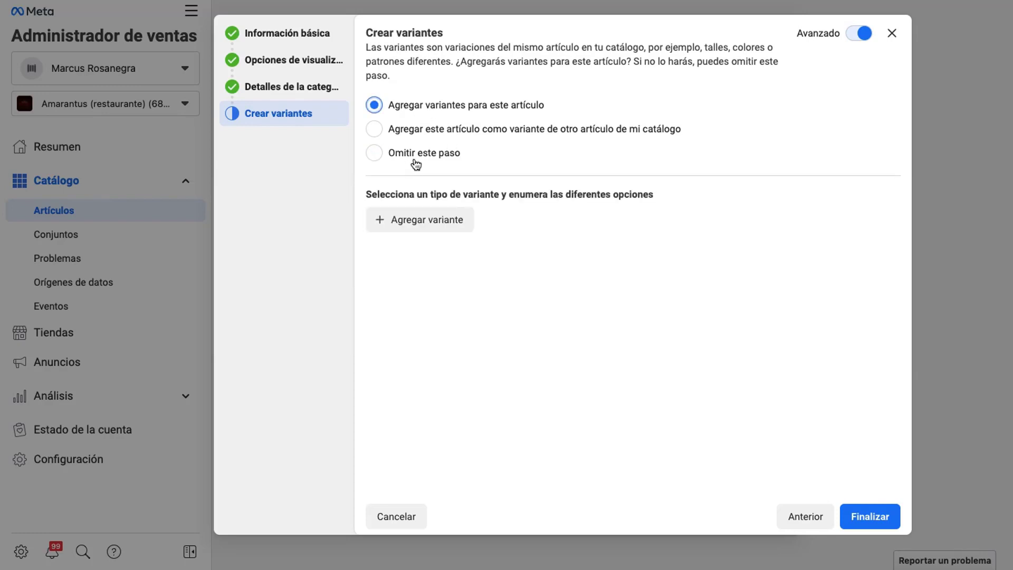
click(425, 219)
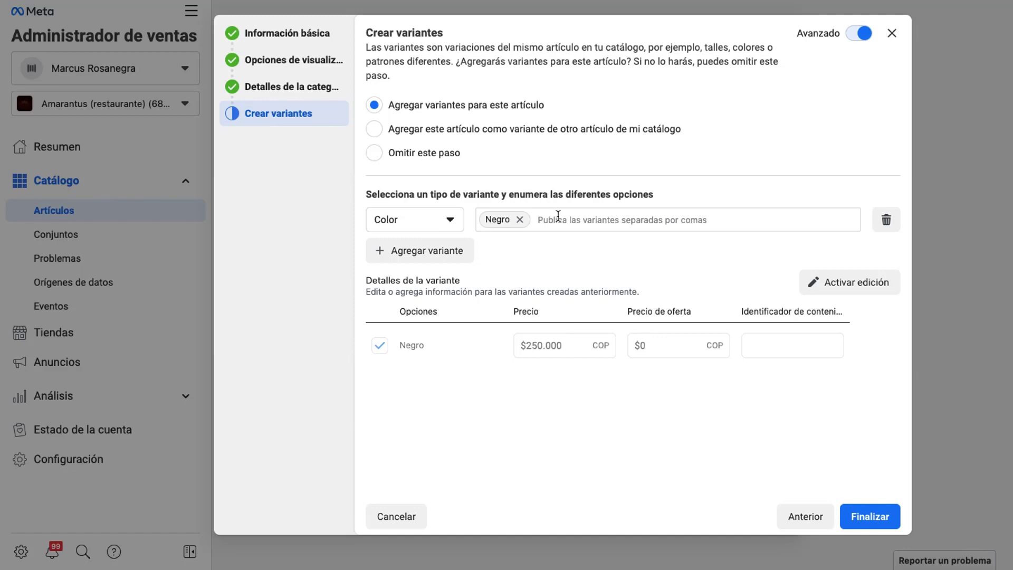
click(458, 228)
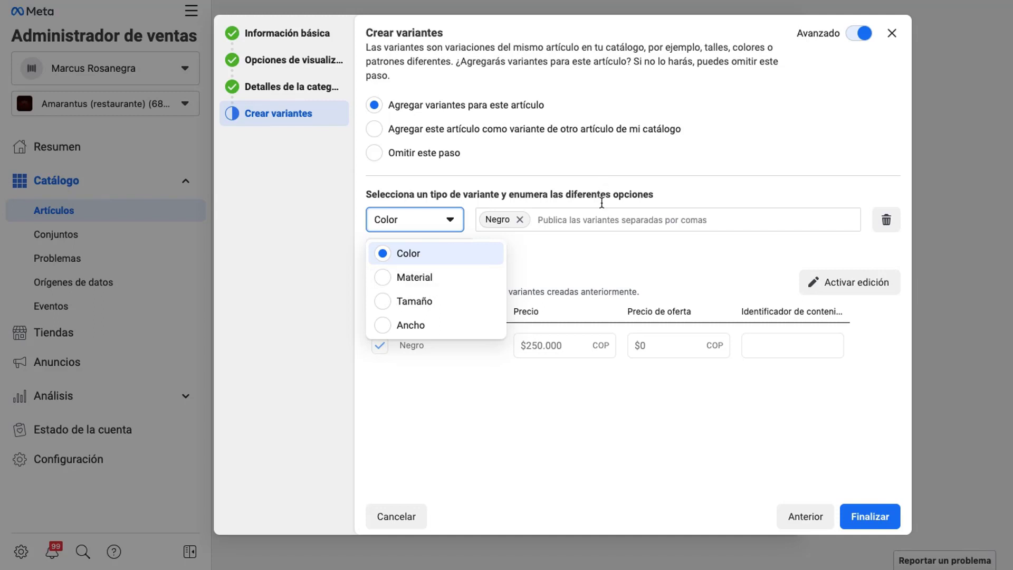
- Add the options verde, Azul, Blanco and Naranja to the Color variant
click(595, 219)
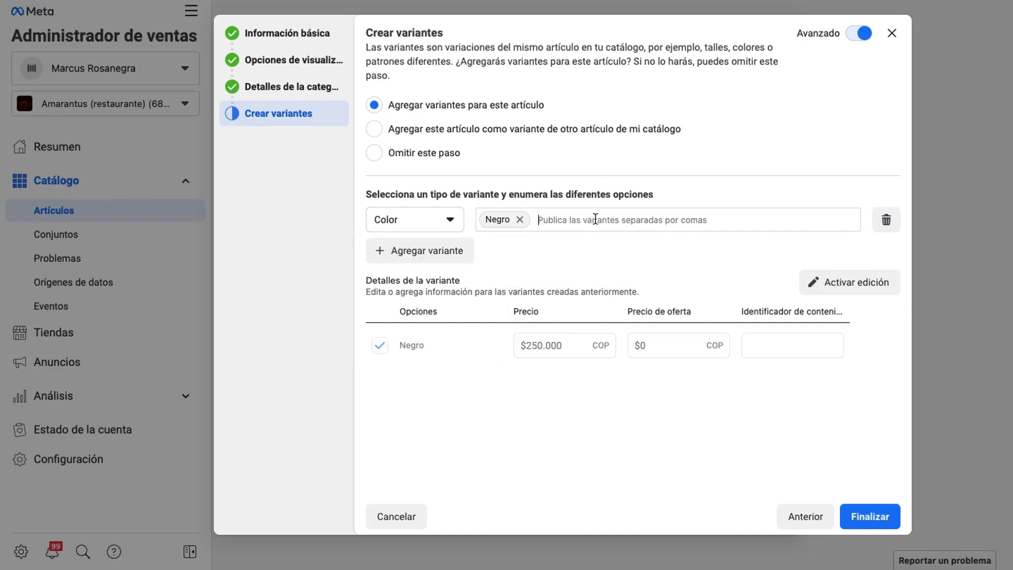
text(verde)
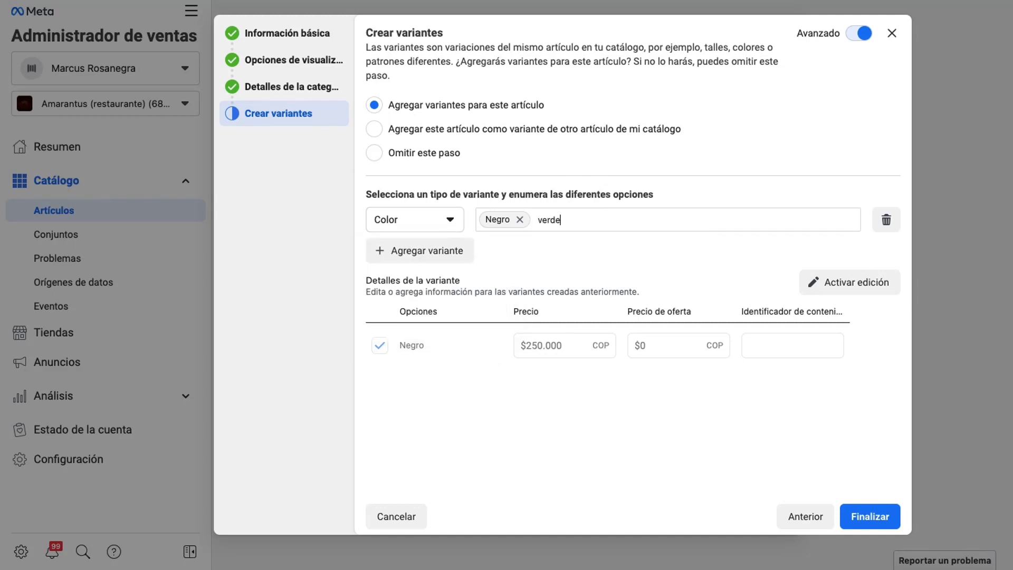
key(Return)
text(zul)
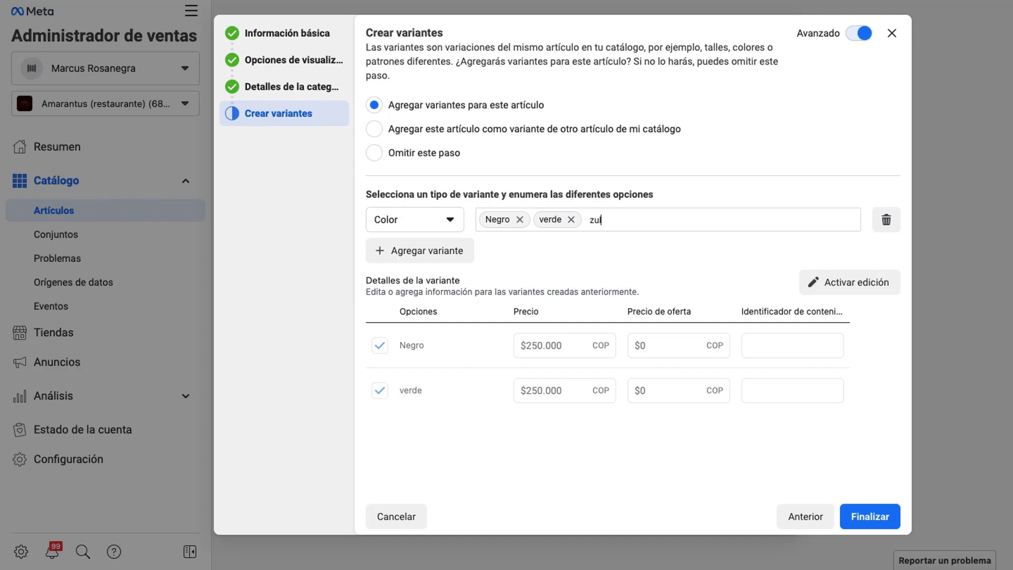
key(BackSpace)
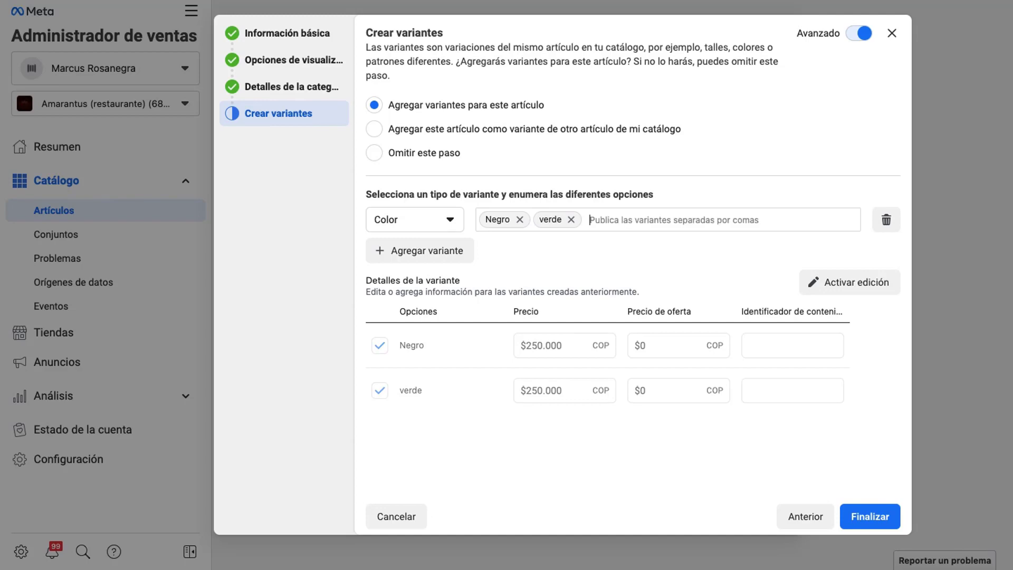
text(Azul)
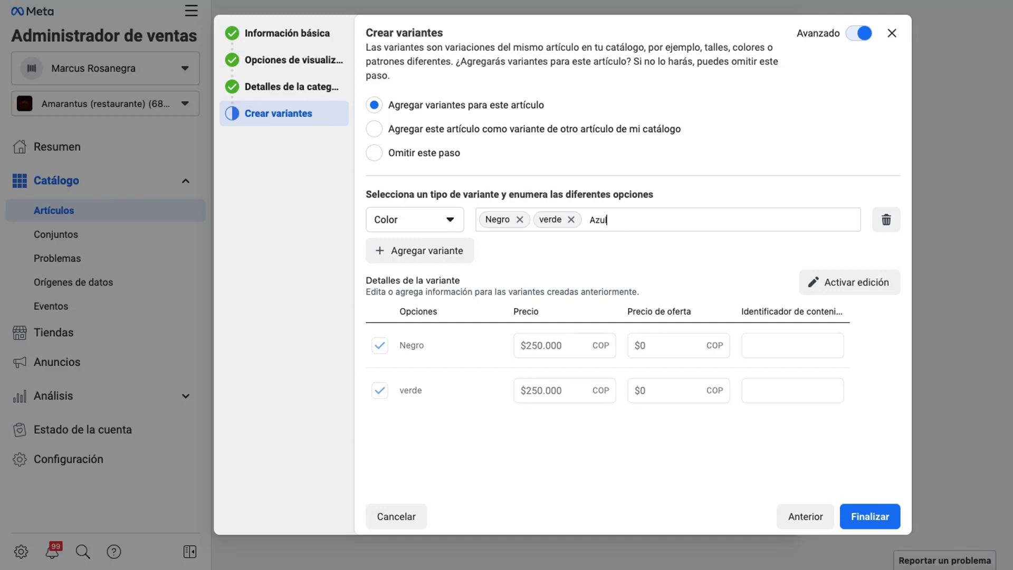
key(Return)
text(Blanco)
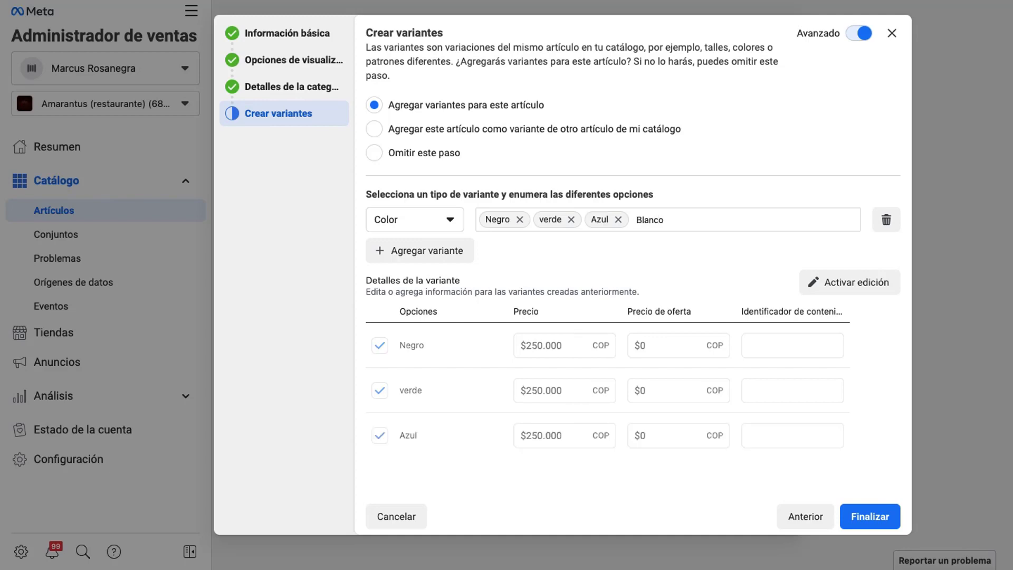
key(Return)
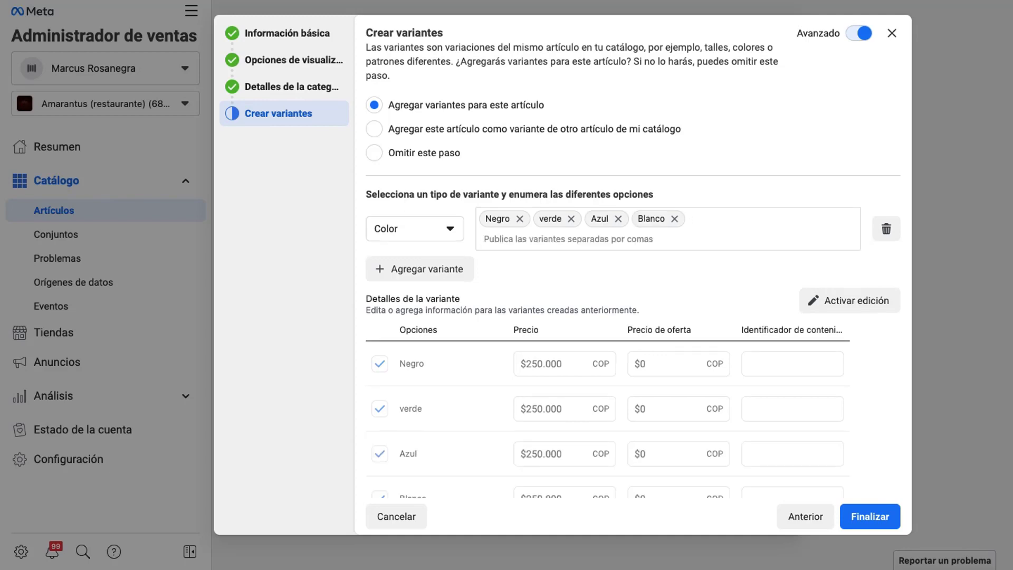
text(Naranj)
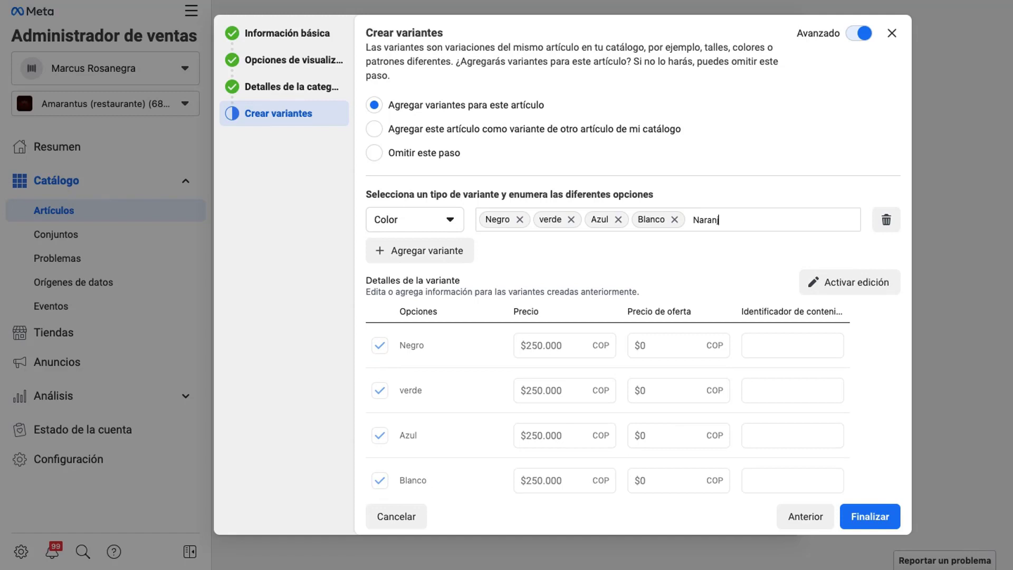
text(a)
key(Return)
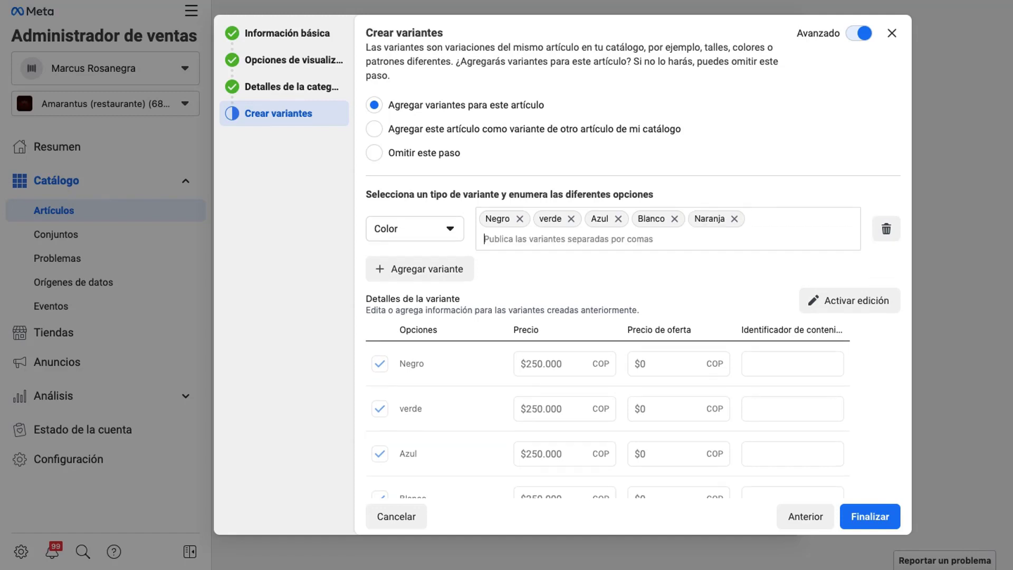
- Change the variant type from Color to Ancho and then to Tamaño
click(451, 230)
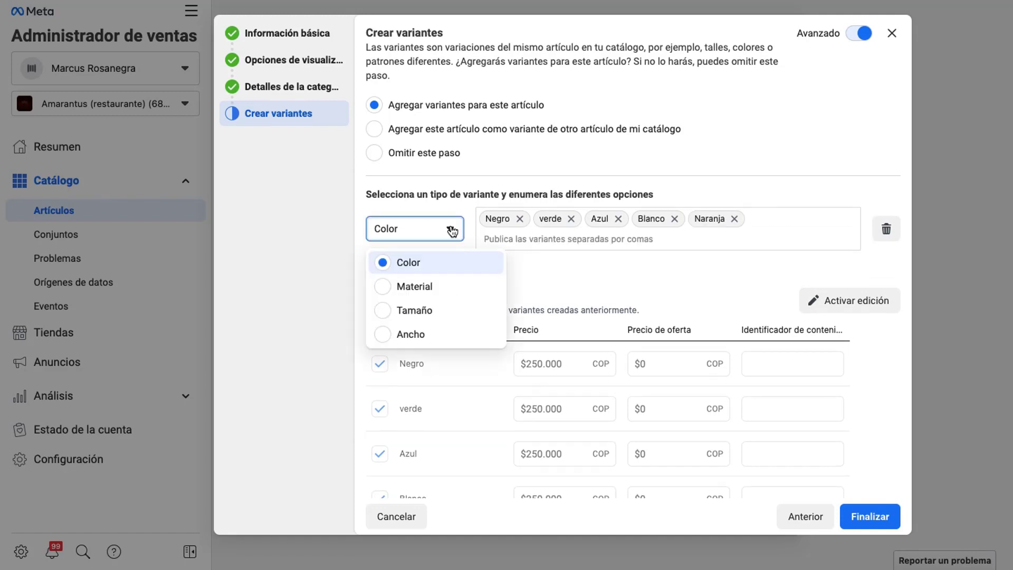
click(427, 333)
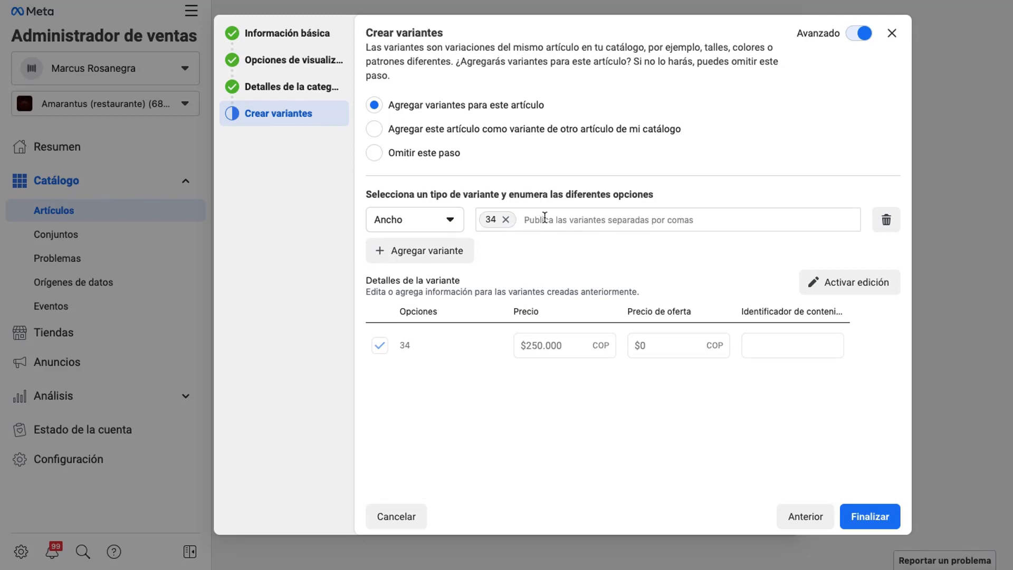
click(455, 219)
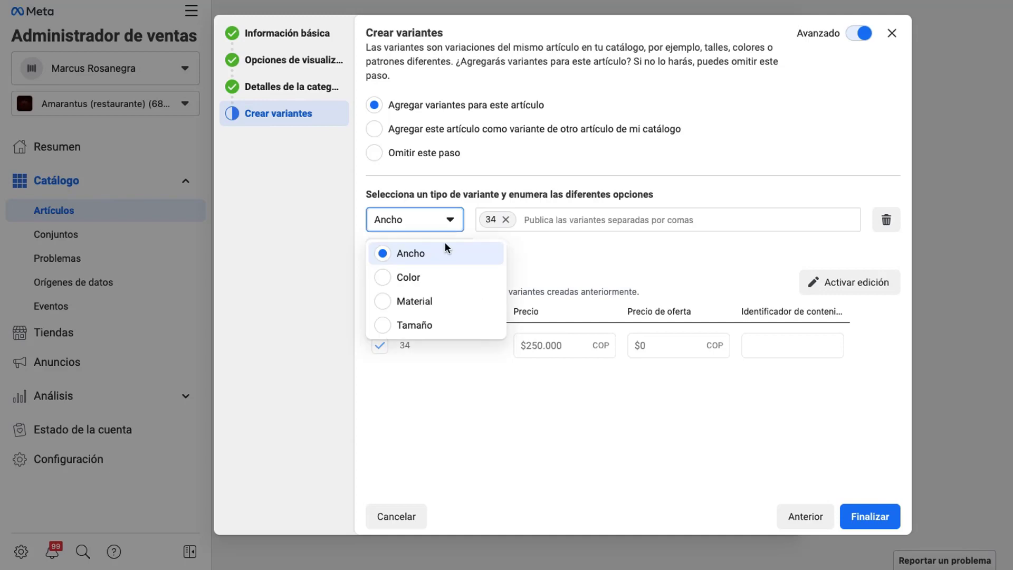
click(430, 326)
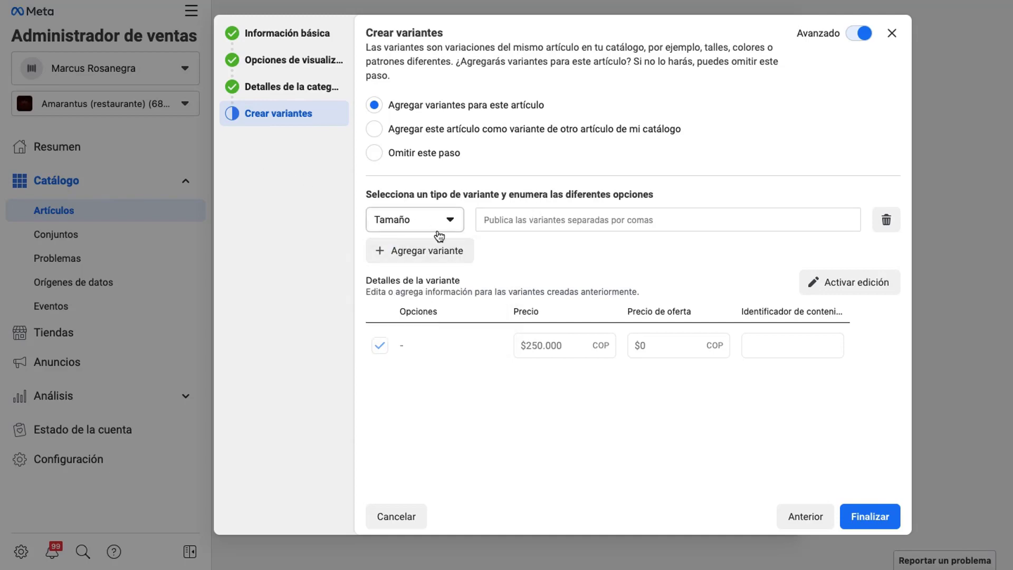
- Go back to the category details, clear the footwear width, set the size to 34 and return to the variants
click(807, 516)
click(420, 108)
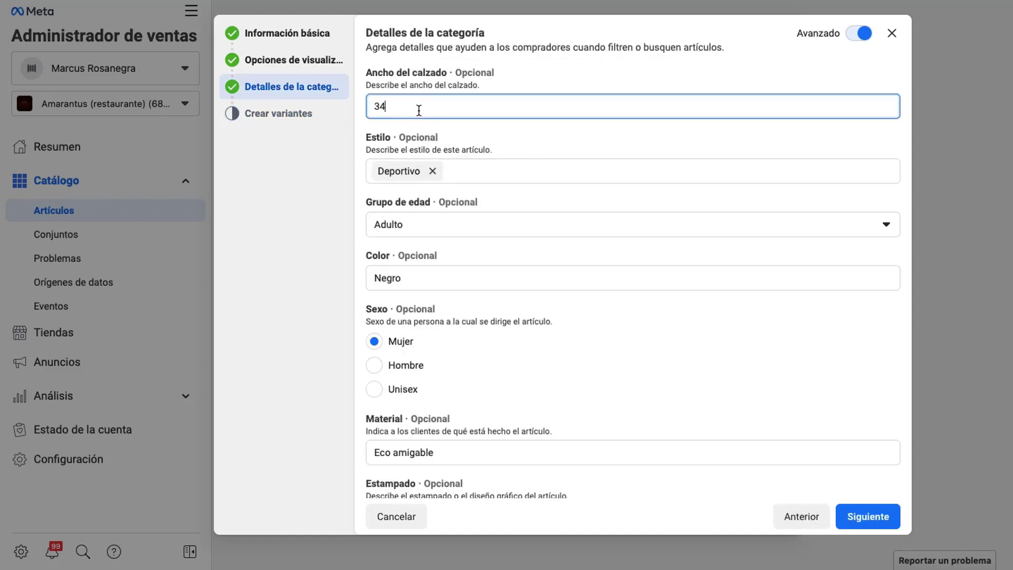
key(BackSpace)
key(BackSpace)
scroll(461, 214, down, 3)
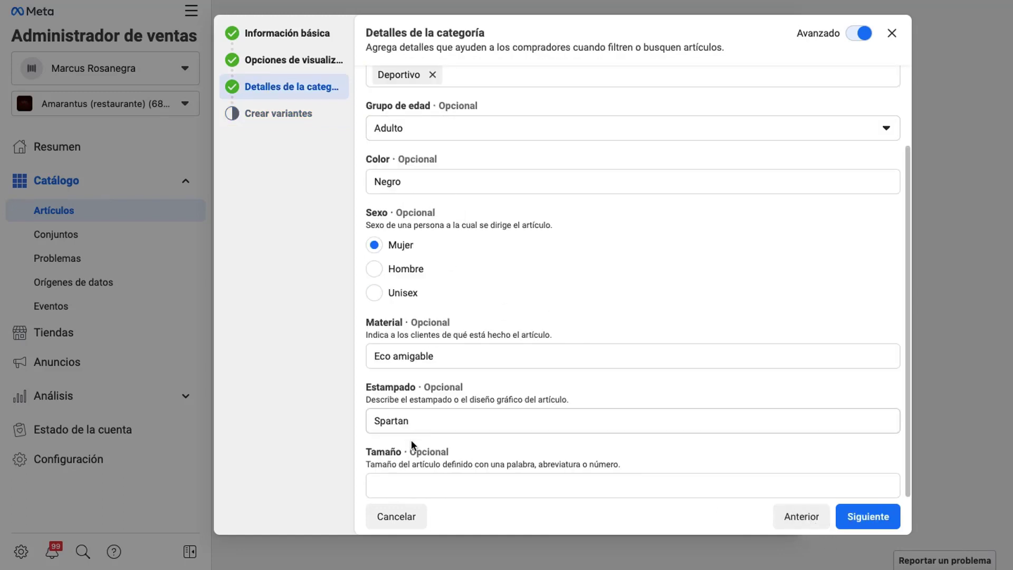
click(403, 485)
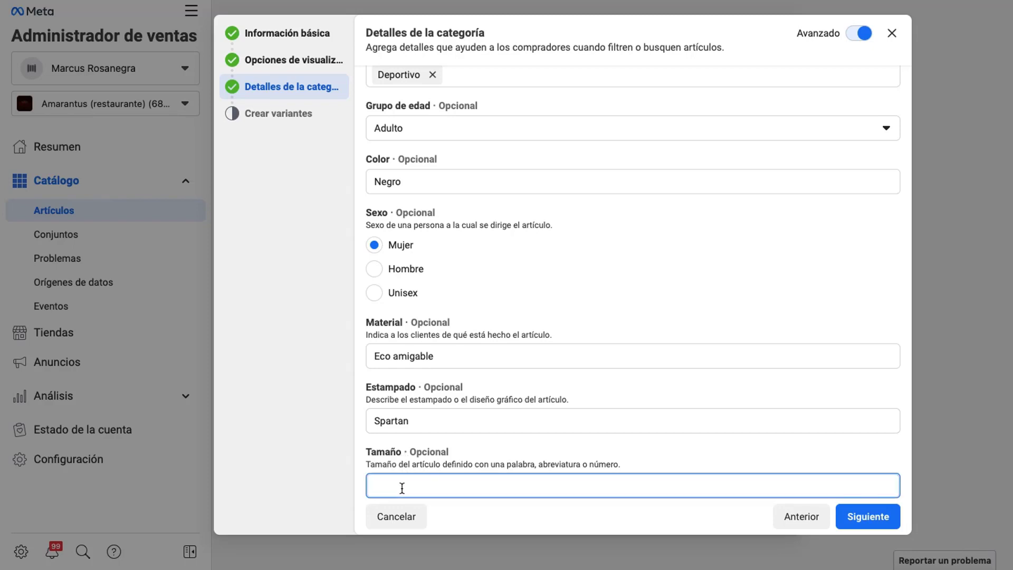
text(34)
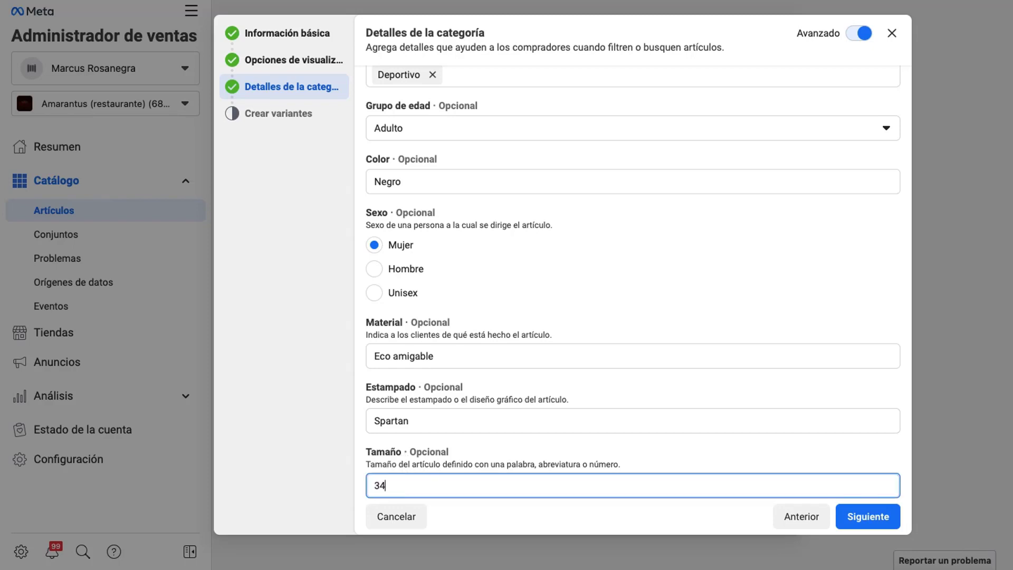
click(846, 516)
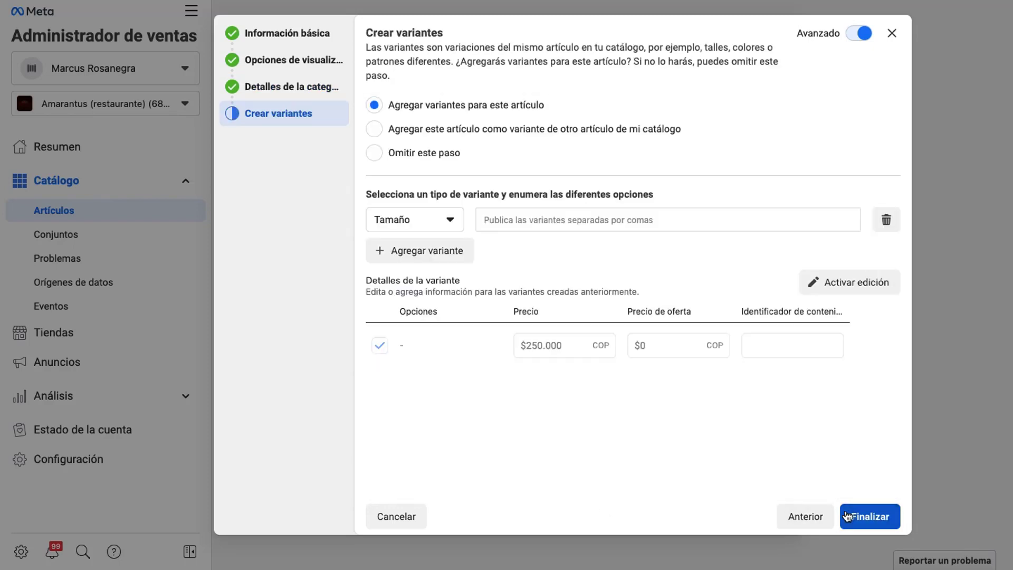
- Switch the variant type to Color and add the options Azul, Blanco, Verde and Naranja
click(443, 224)
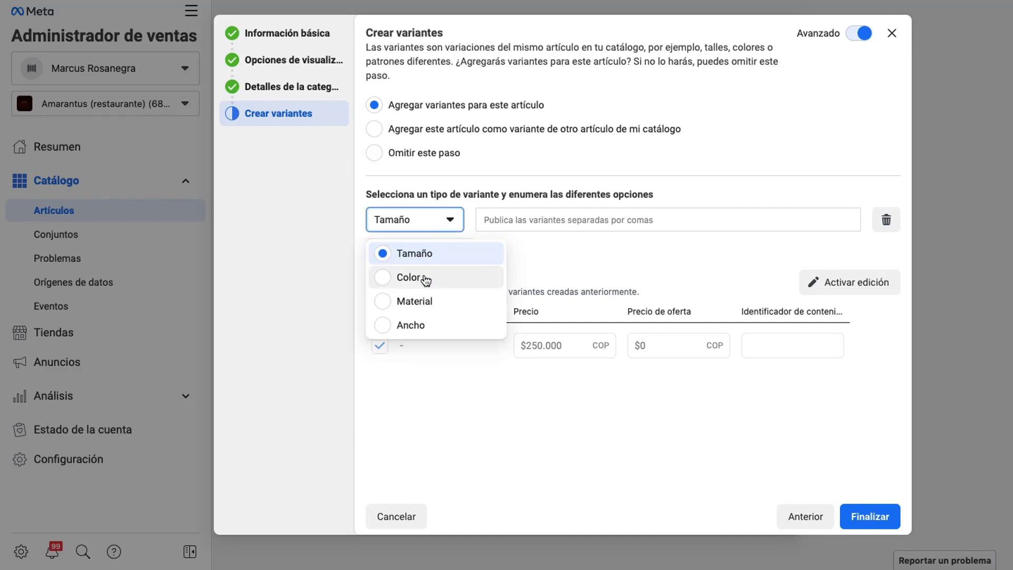
click(423, 277)
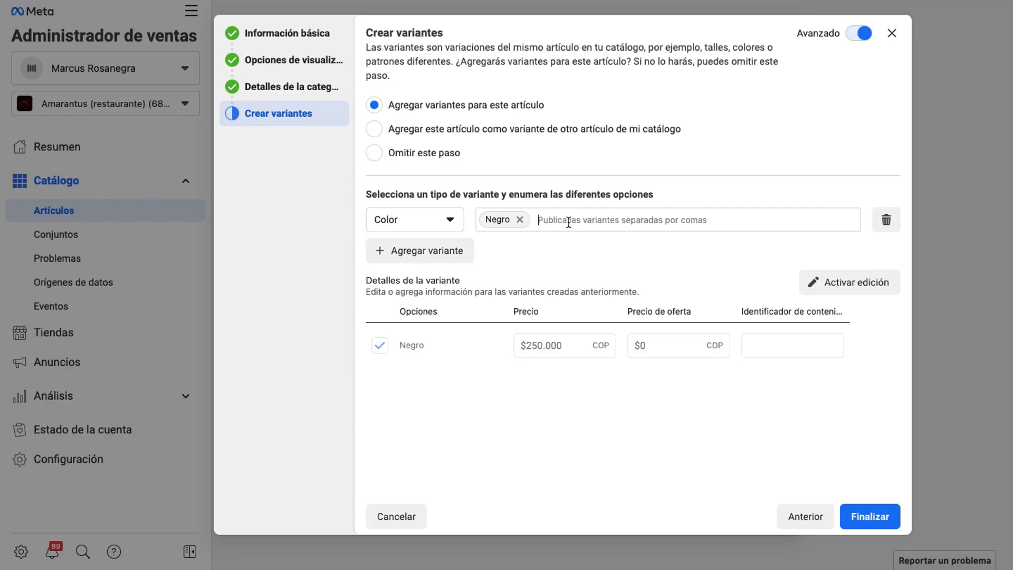
text(Azul)
key(Return)
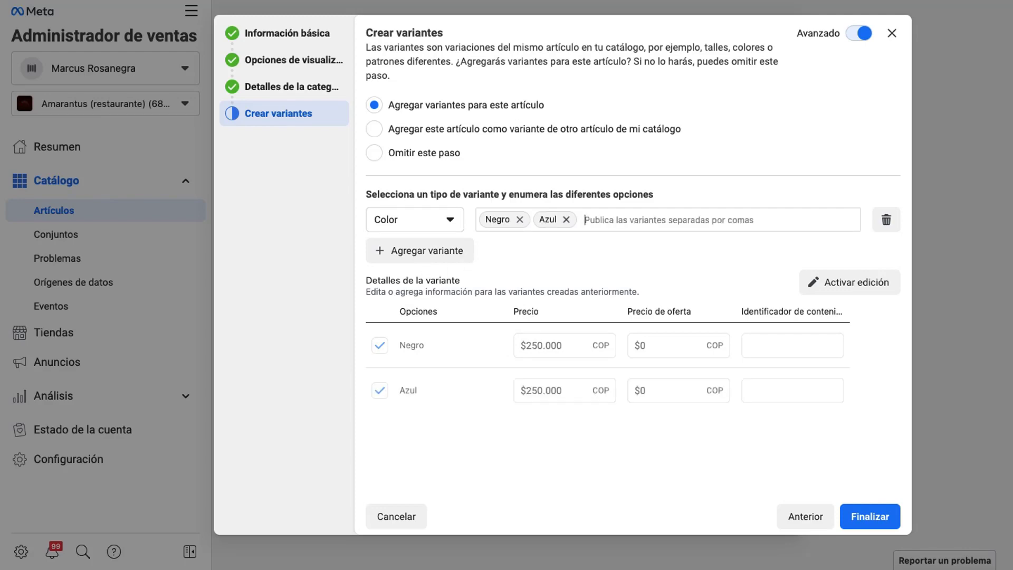
text(Blanco)
key(Return)
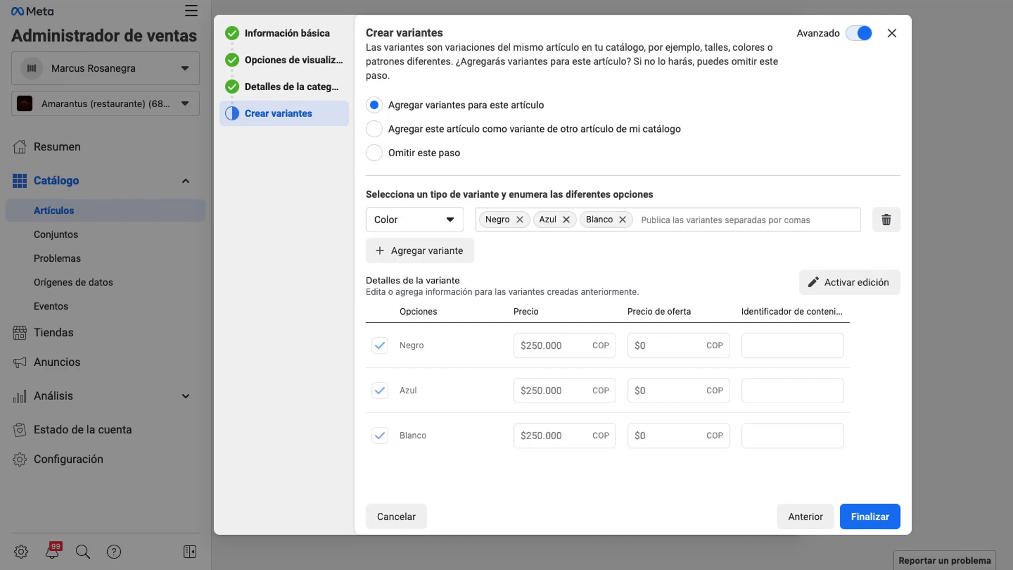
text(Ven)
text(rde)
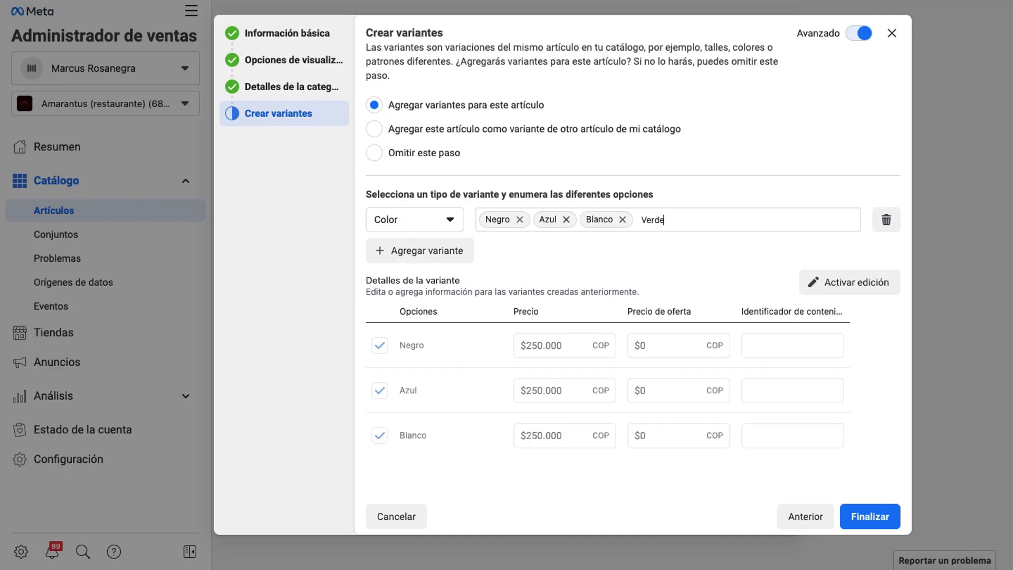
key(Return)
text(Naranja)
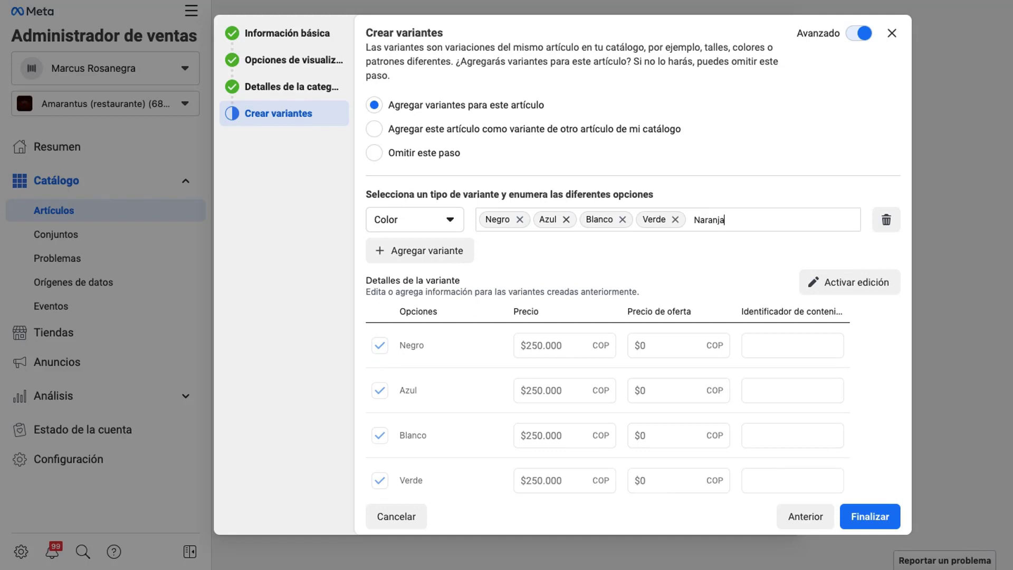
key(Return)
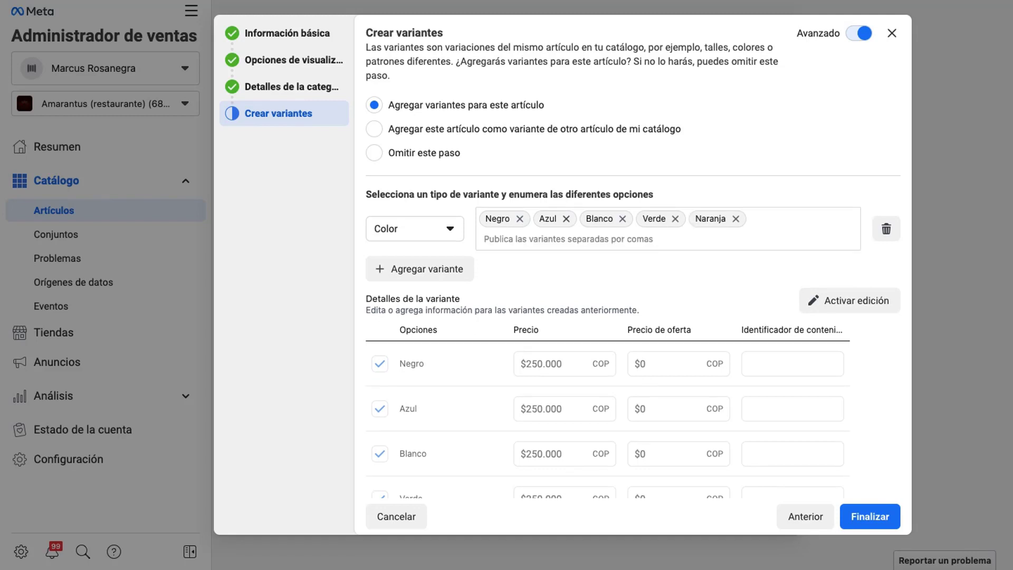
- Change the variant type from Color to Tamaño and add the options 36, 38 and 40
click(444, 230)
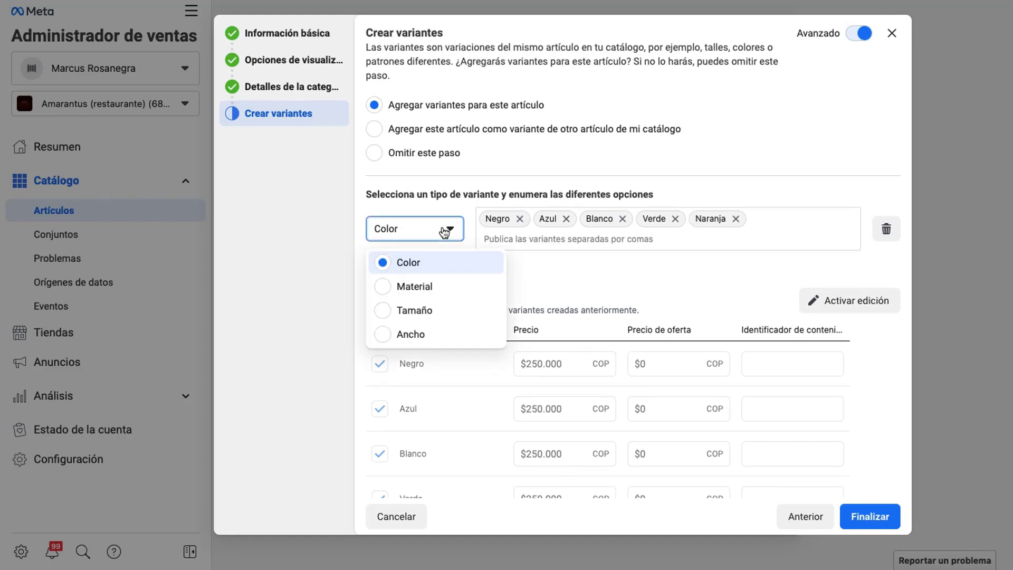
click(439, 316)
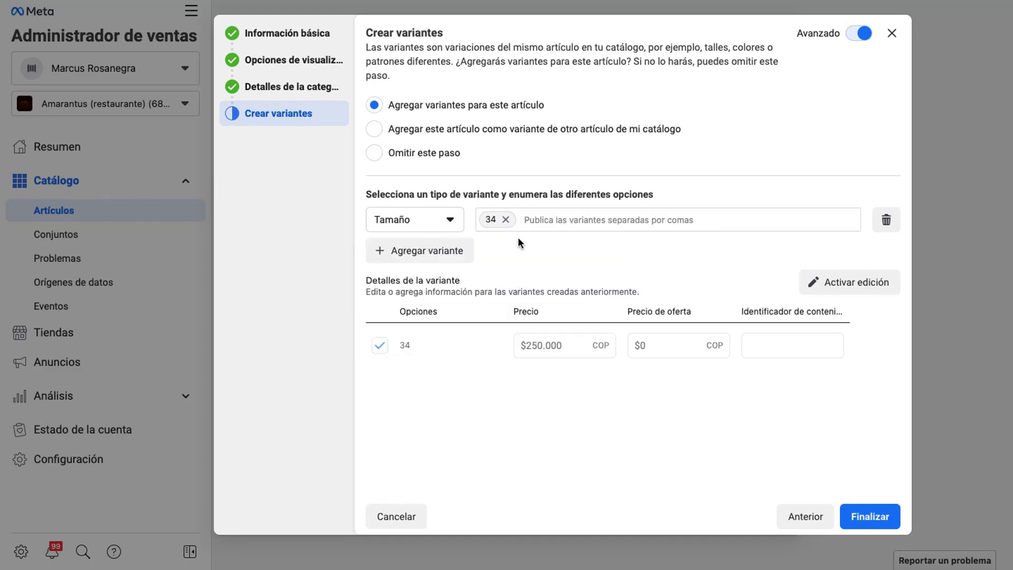
text(3)
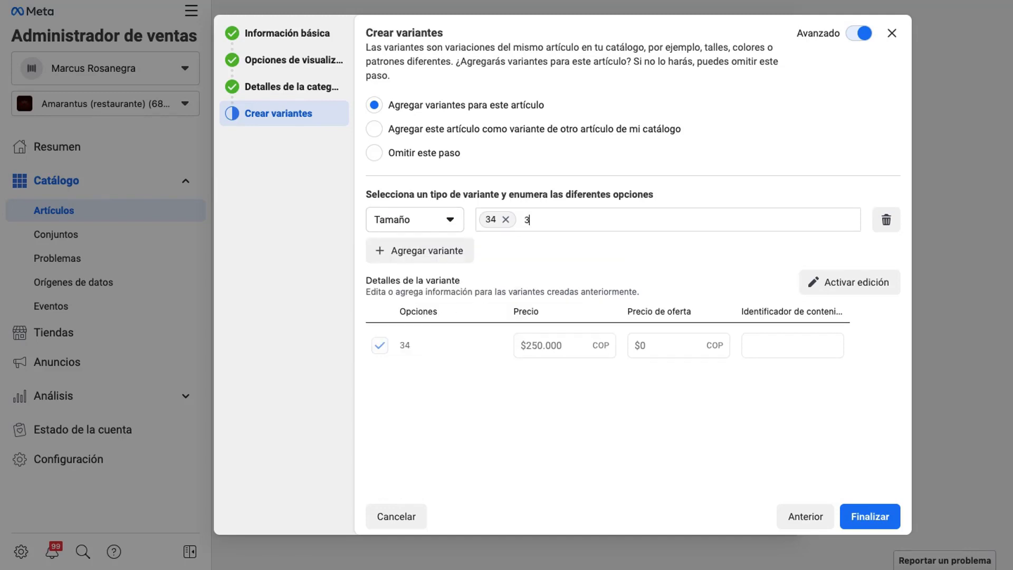
text(6,)
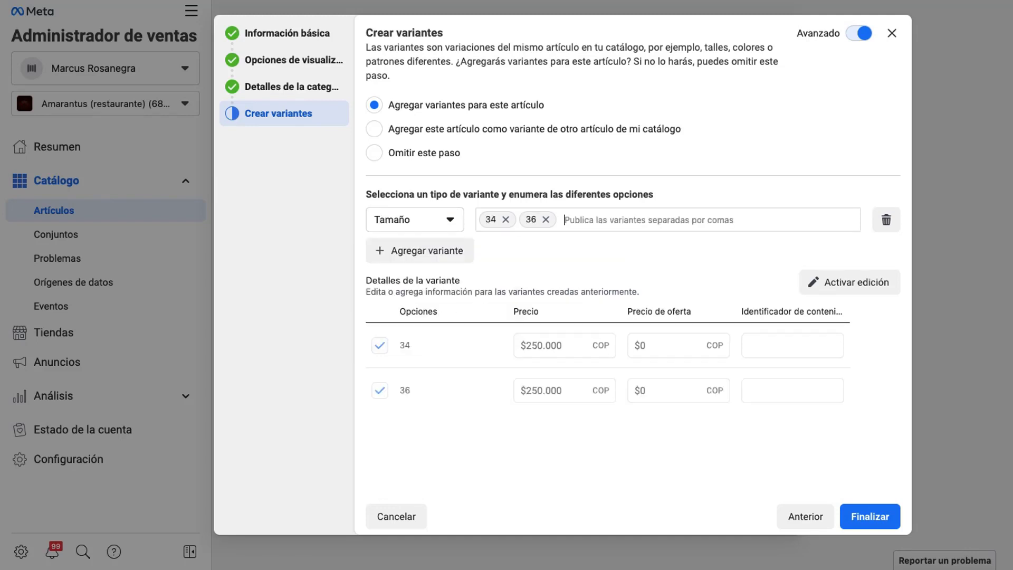
text(38)
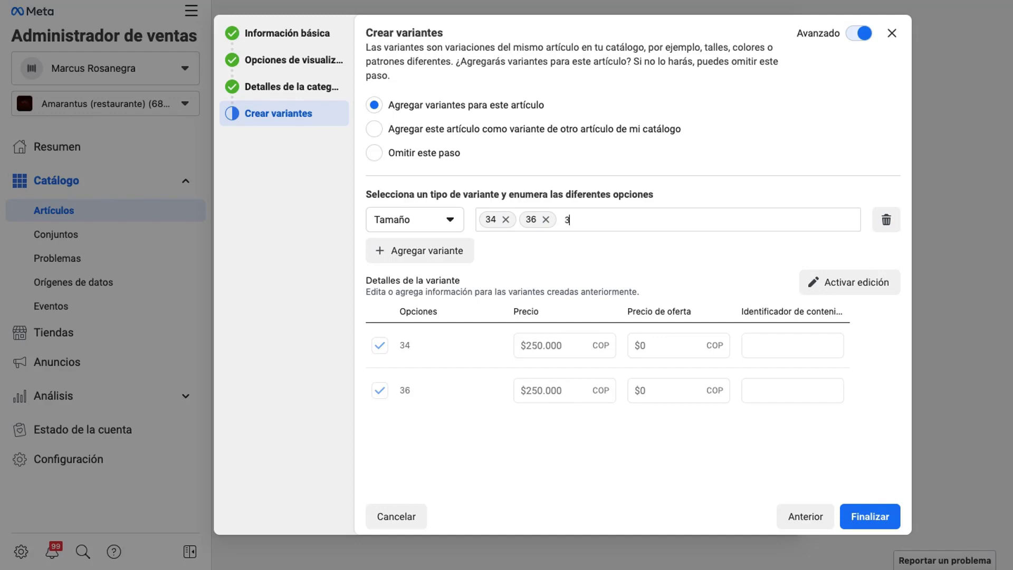
text(,)
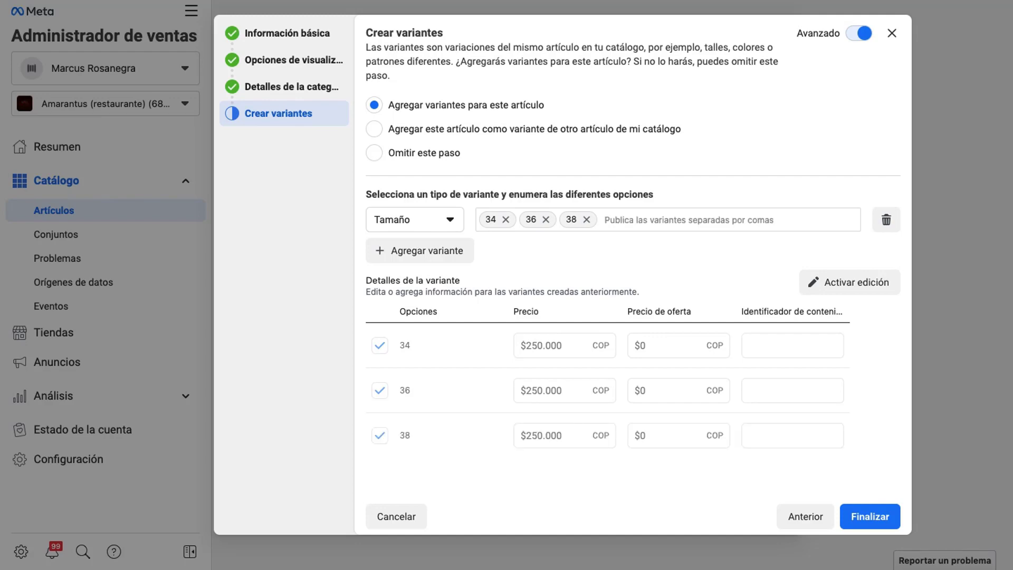
text(40)
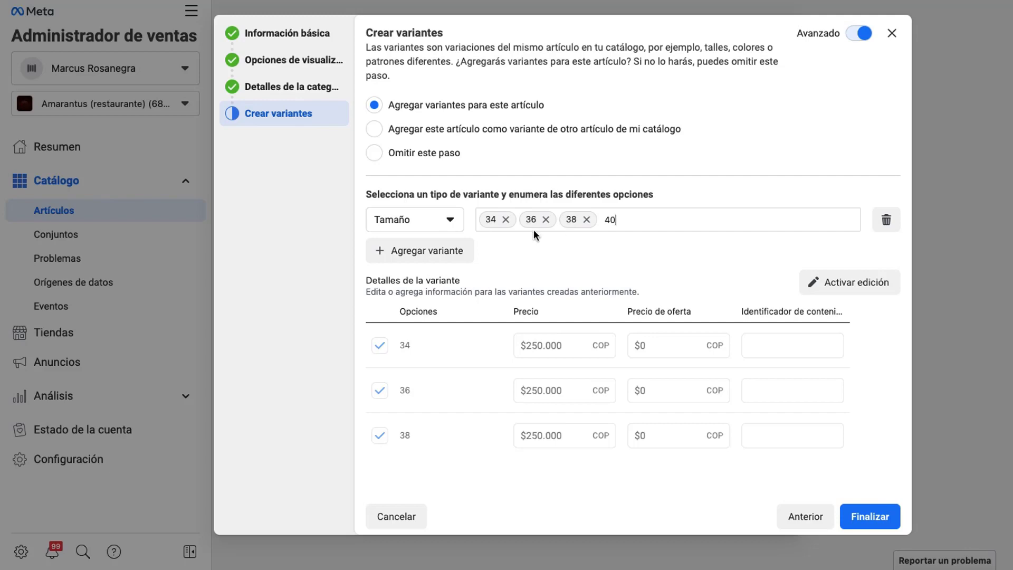
text(,)
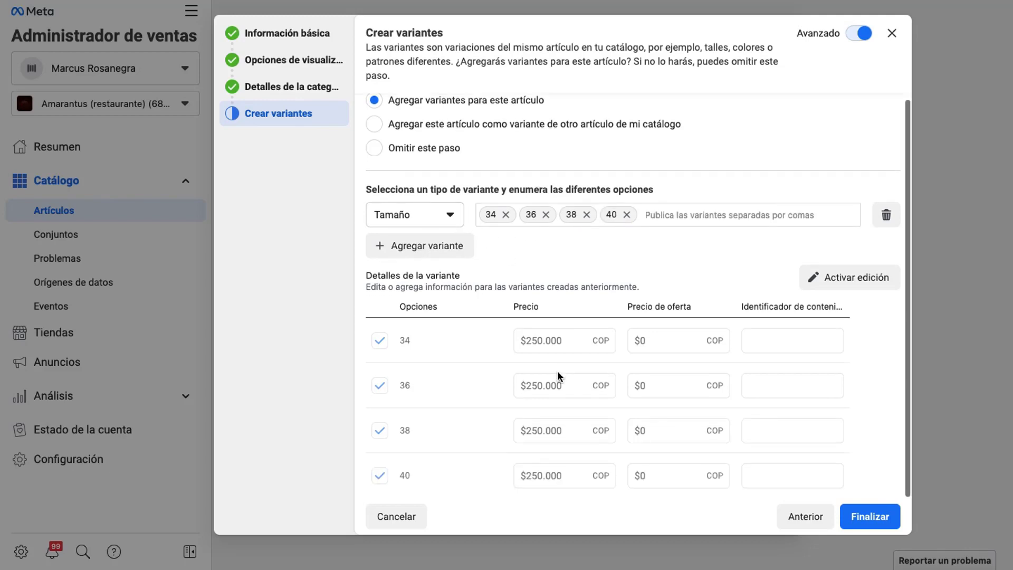
- Switch the variant type back to Color and enter the options Blanco, Verde, Azul and Naranja
click(455, 225)
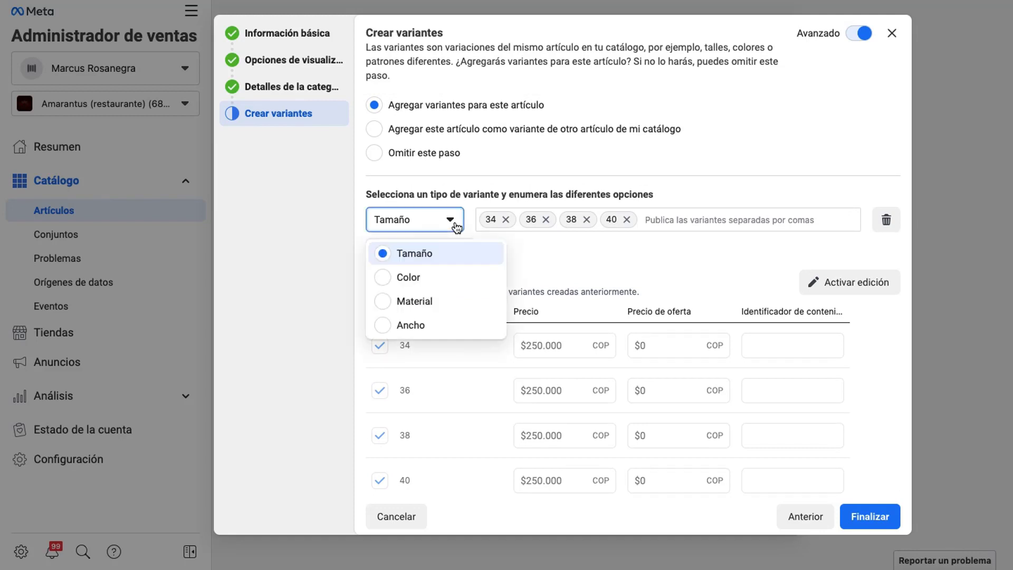
click(428, 278)
click(567, 223)
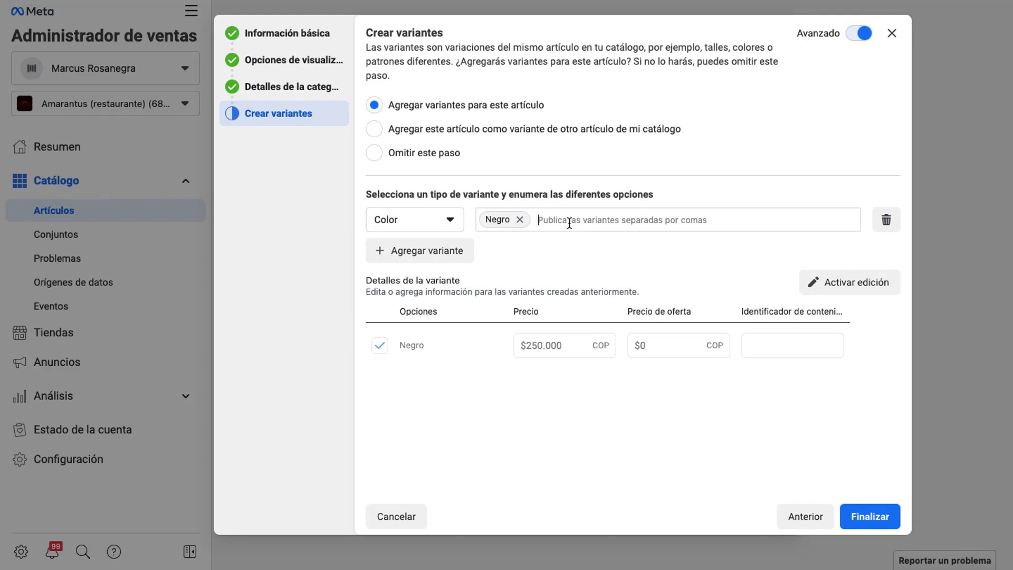
text(Blanco)
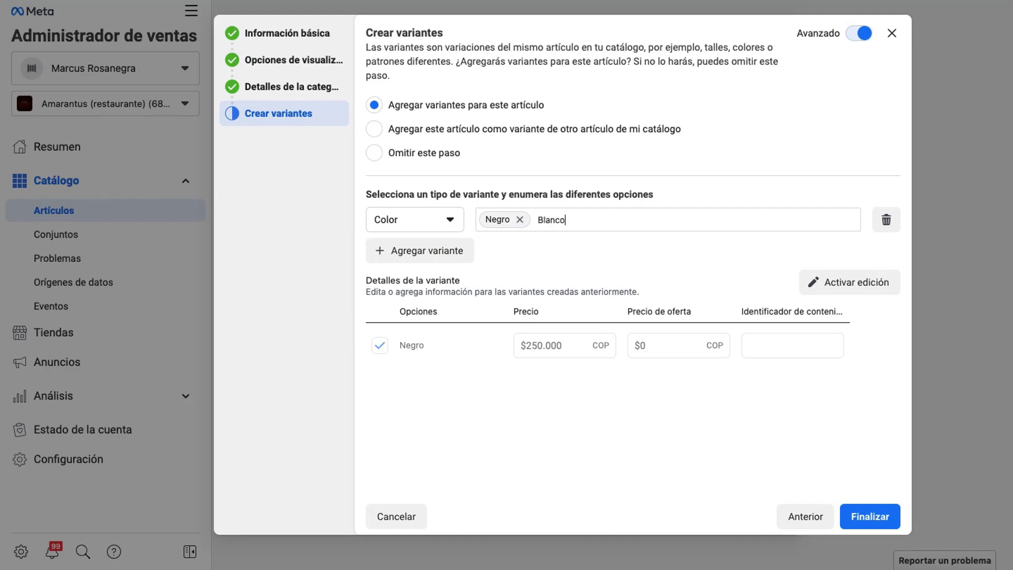
key(Return)
text(Verden)
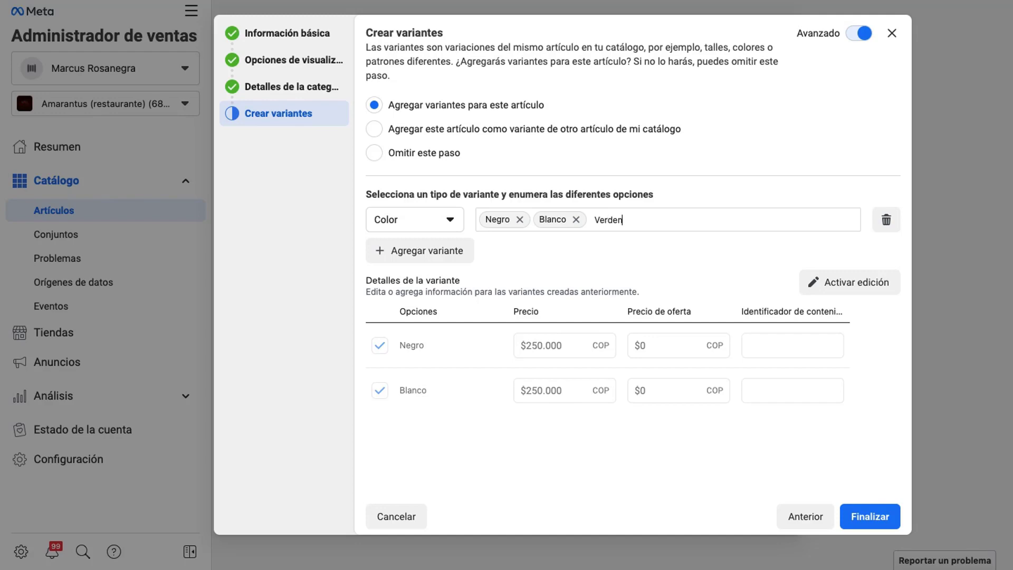
key(BackSpace)
key(Return)
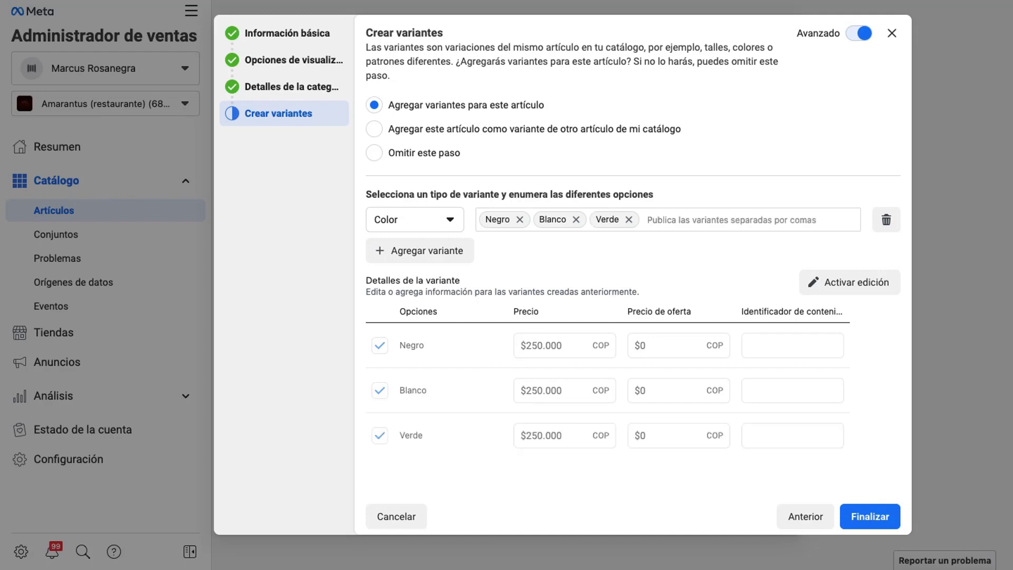
text(Azul)
key(Return)
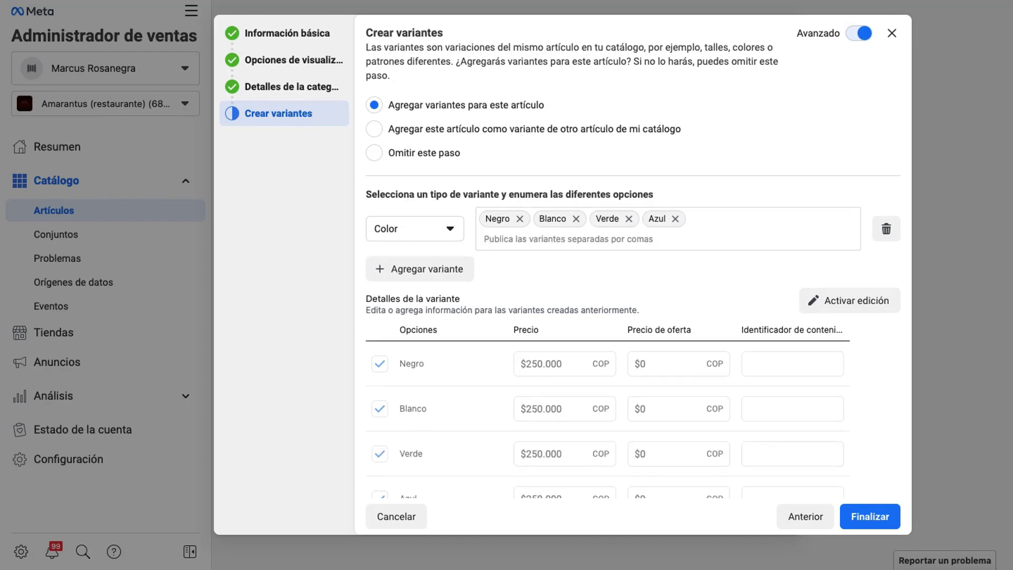
text(Naranja)
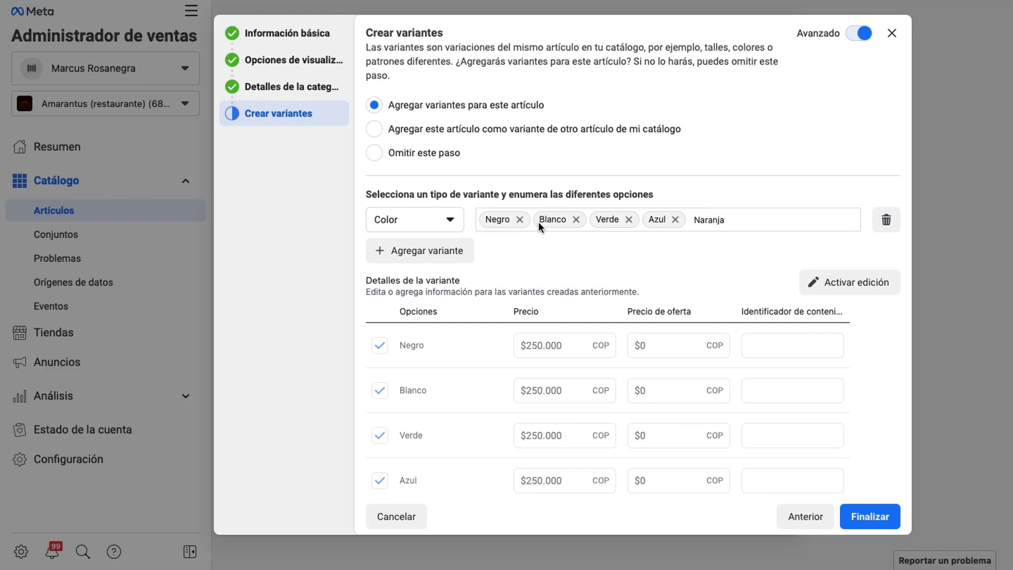
- Add a second variant of type Tamaño with the additional options 36, 38 and 40
click(429, 251)
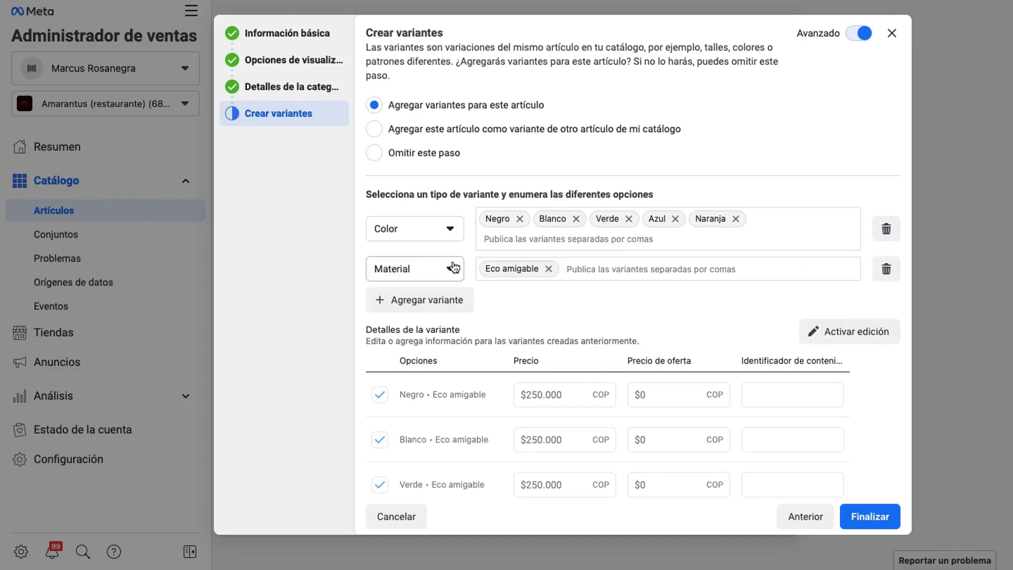
click(449, 271)
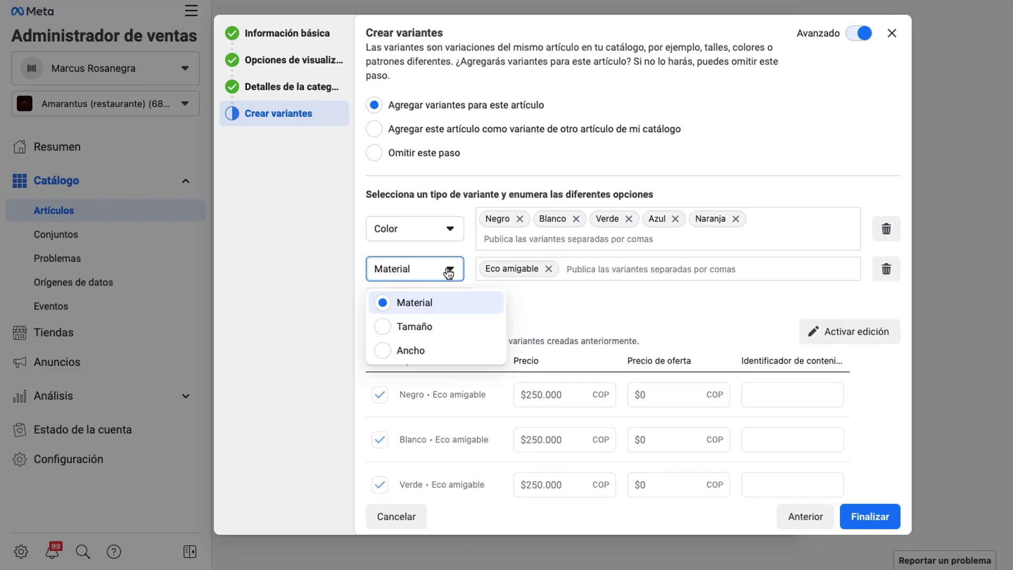
click(417, 327)
click(552, 275)
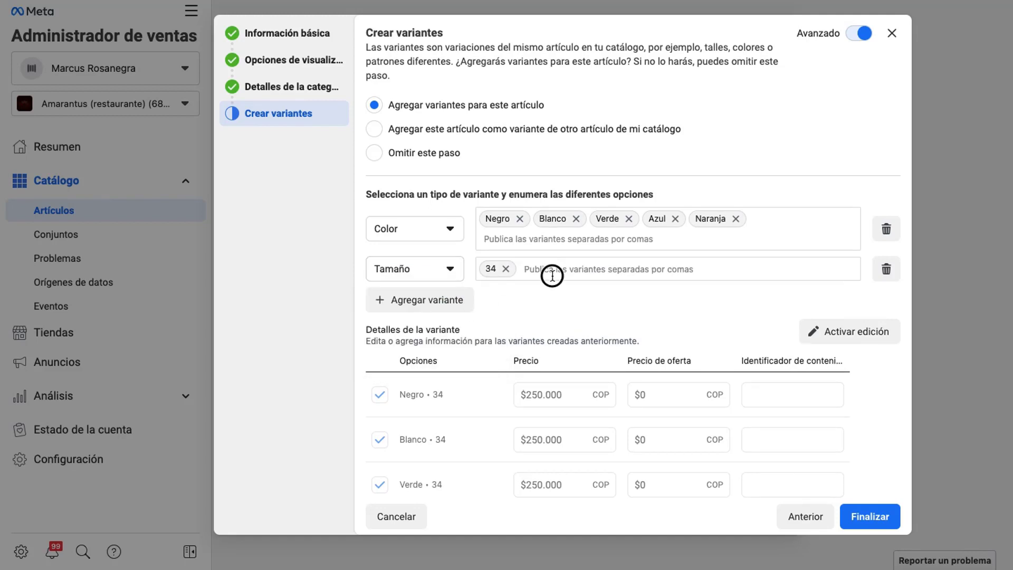
text(36)
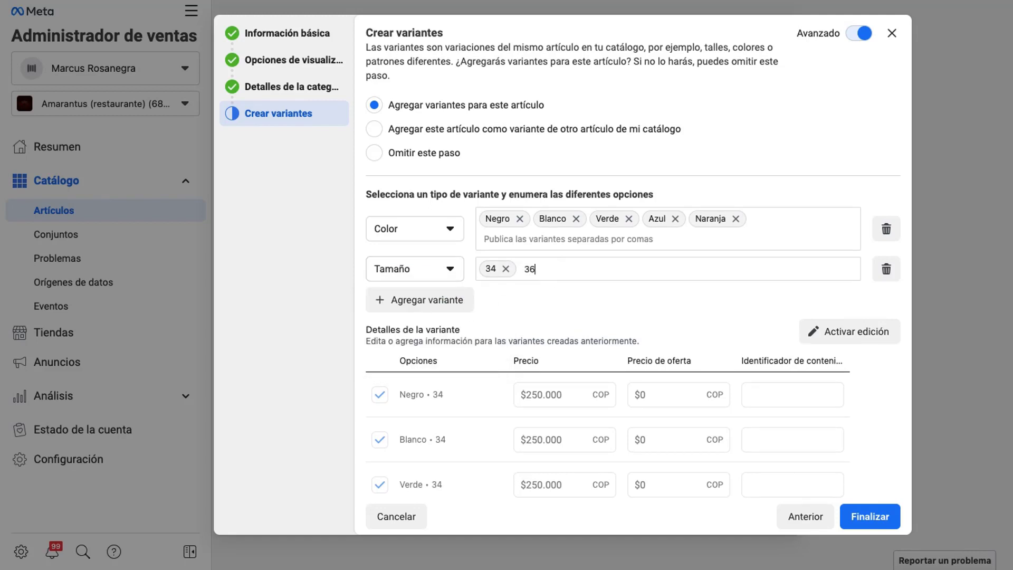
key(Return)
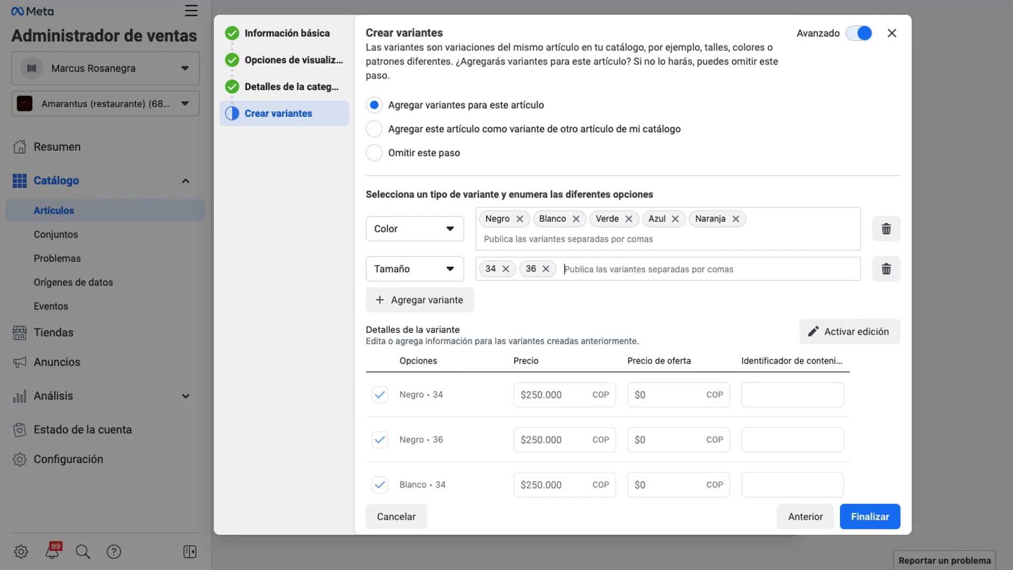
text(38)
key(Return)
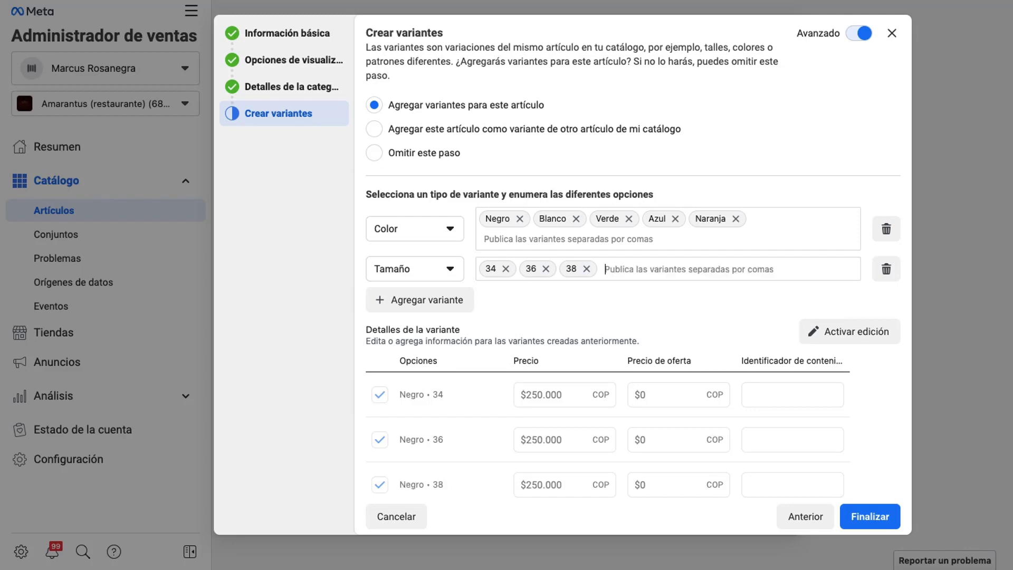
text(40)
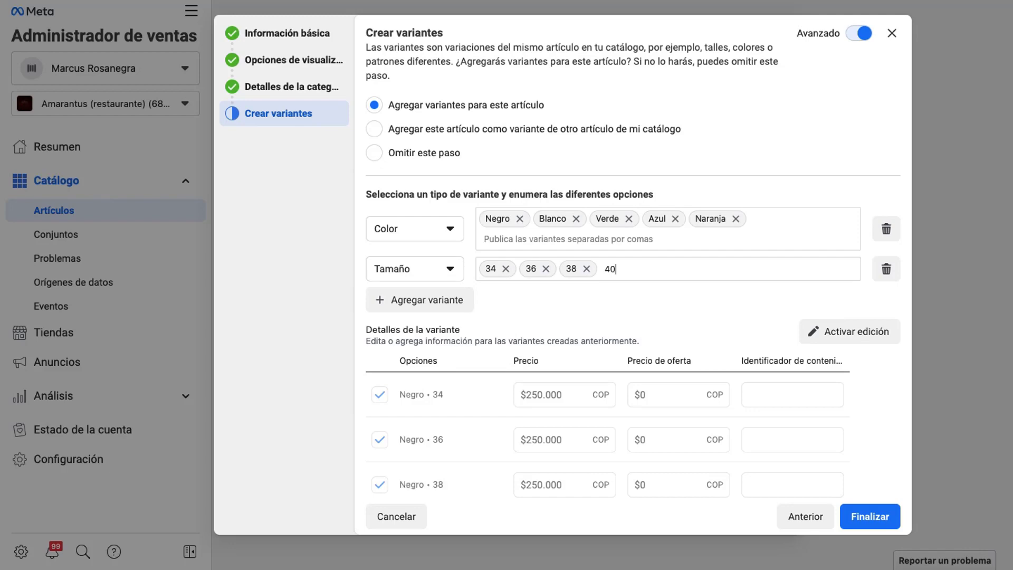
key(Return)
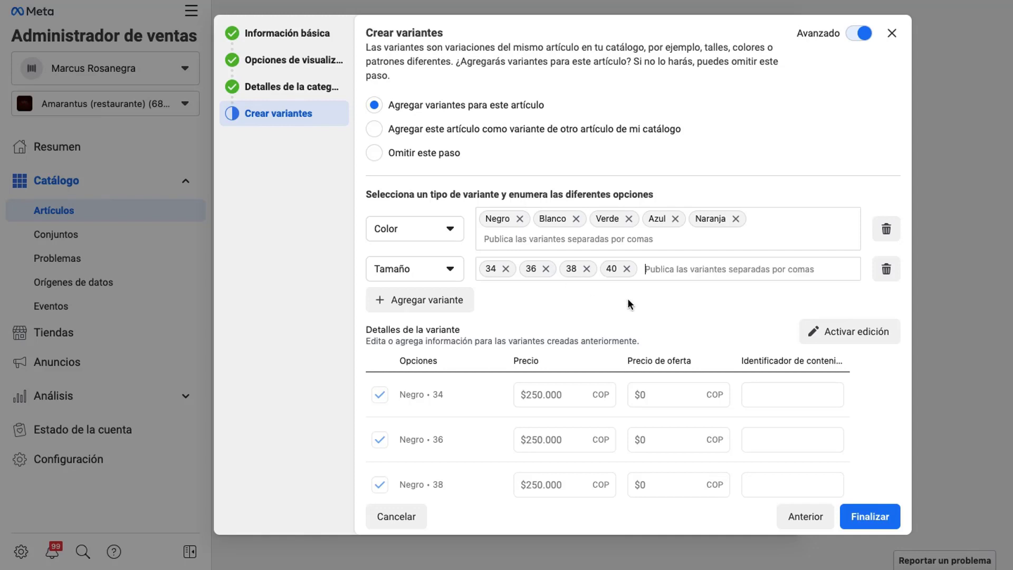
- Review the color and size combinations and enable editing of the variant details
scroll(628, 303, down, 4)
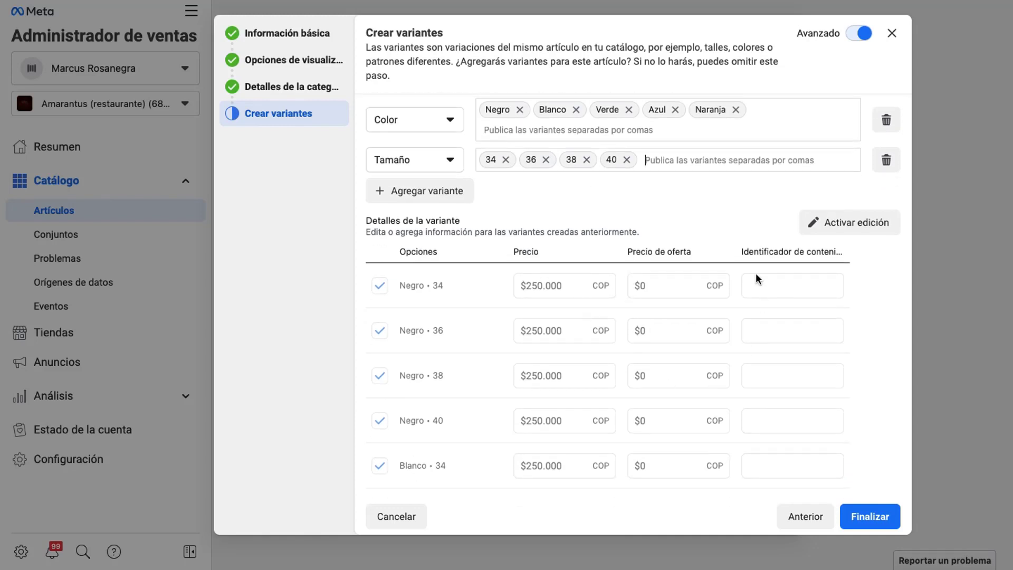
scroll(707, 321, down, 5)
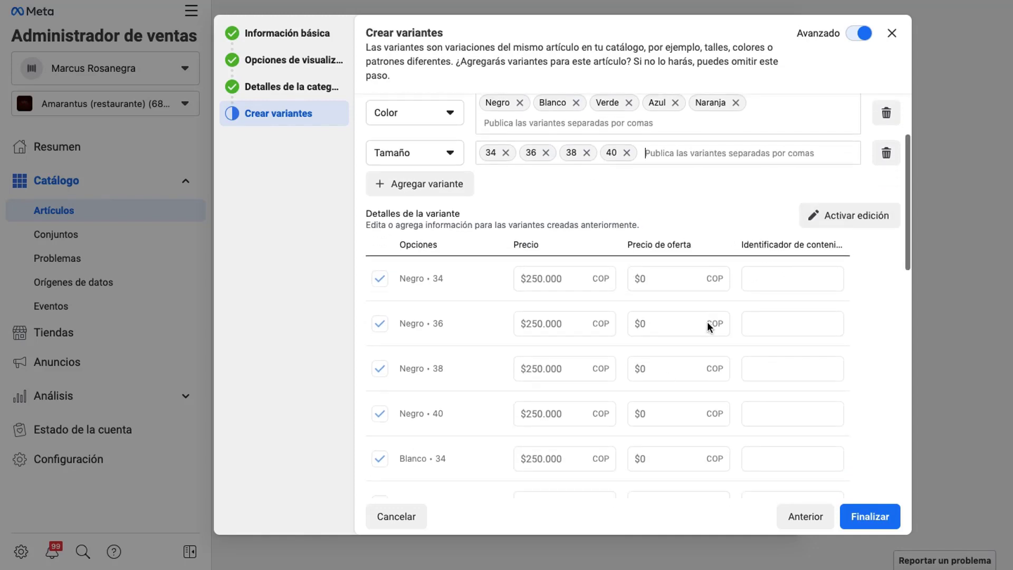
scroll(707, 322, down, 15)
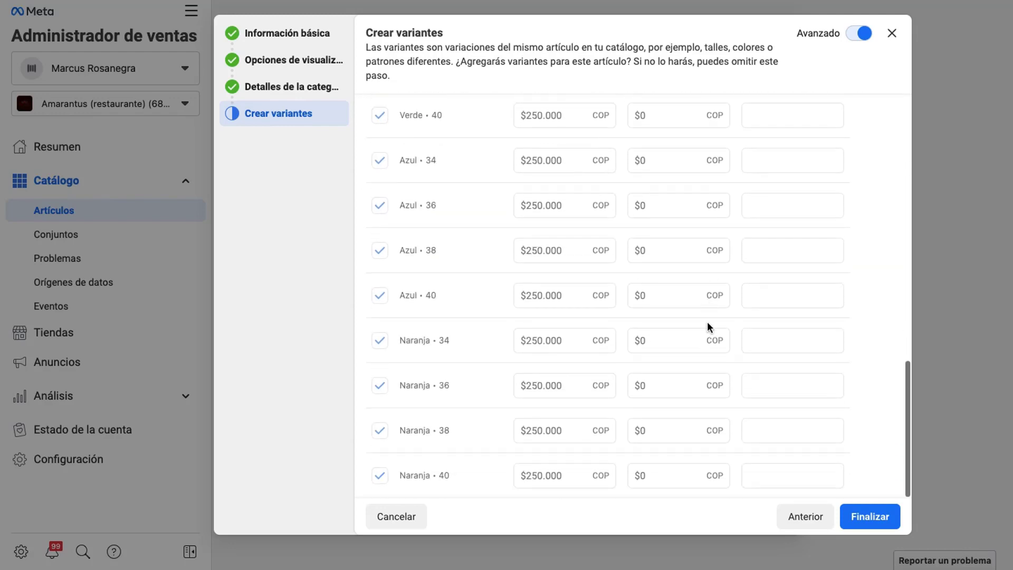
scroll(707, 327, up, 15)
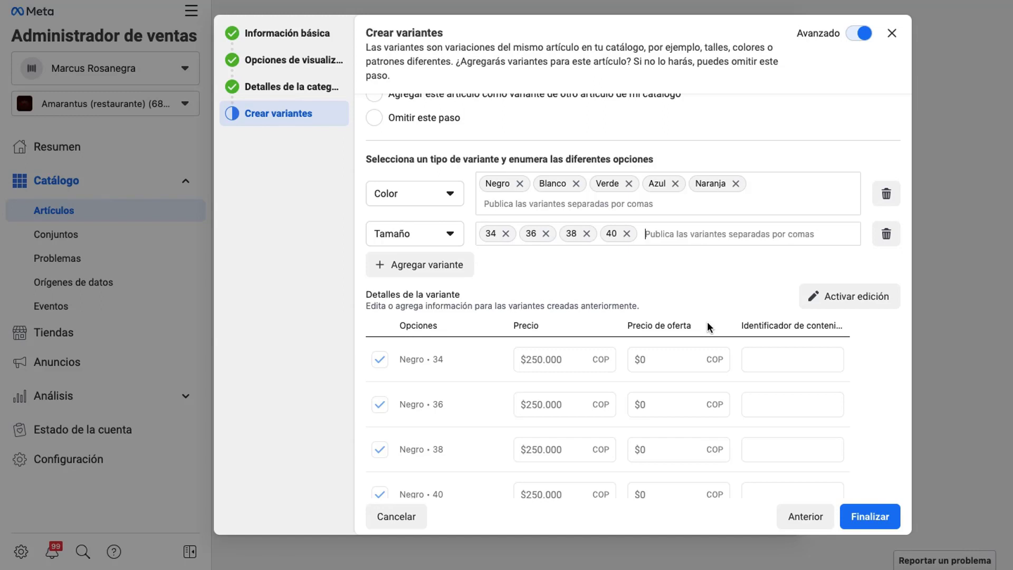
click(822, 296)
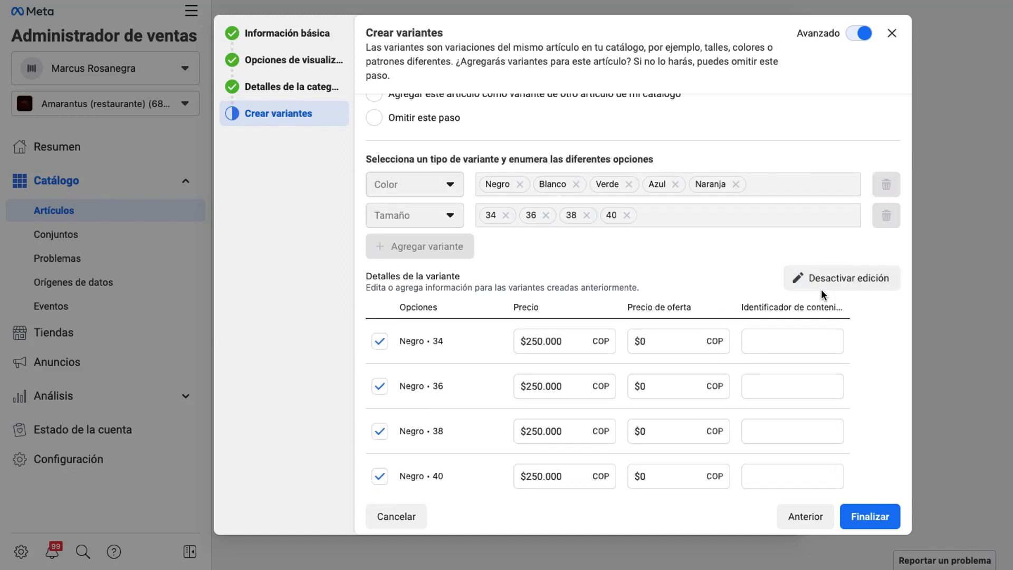
click(828, 287)
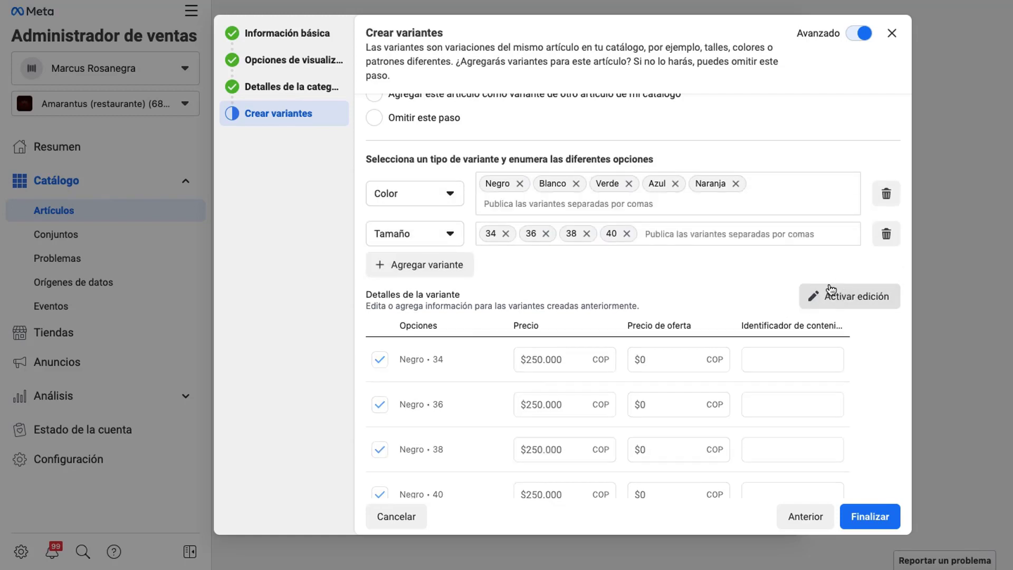
click(831, 296)
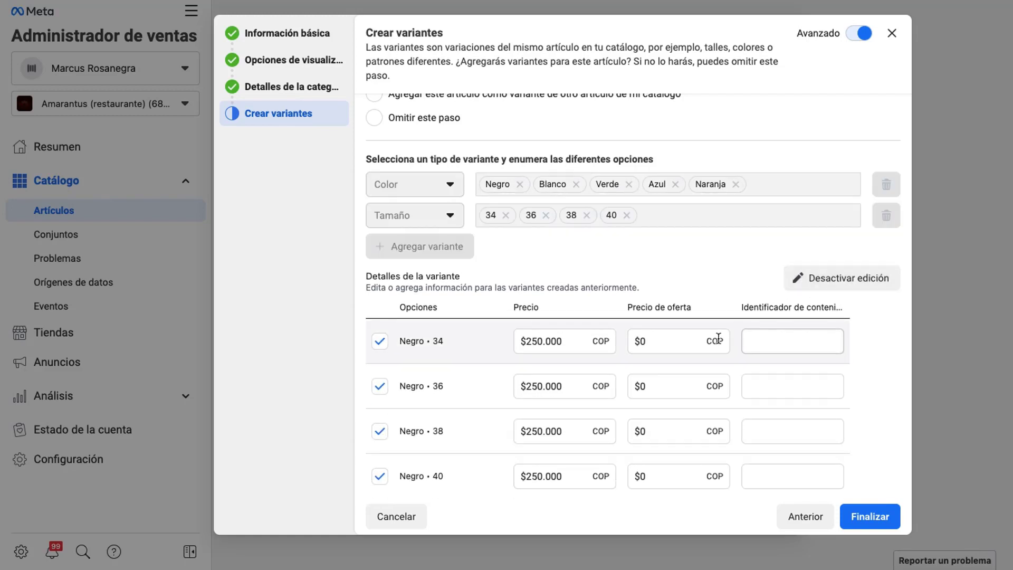
- Set the sale price of the Negro 36 variant to 200000 COP
scroll(717, 337, down, 1)
click(689, 349)
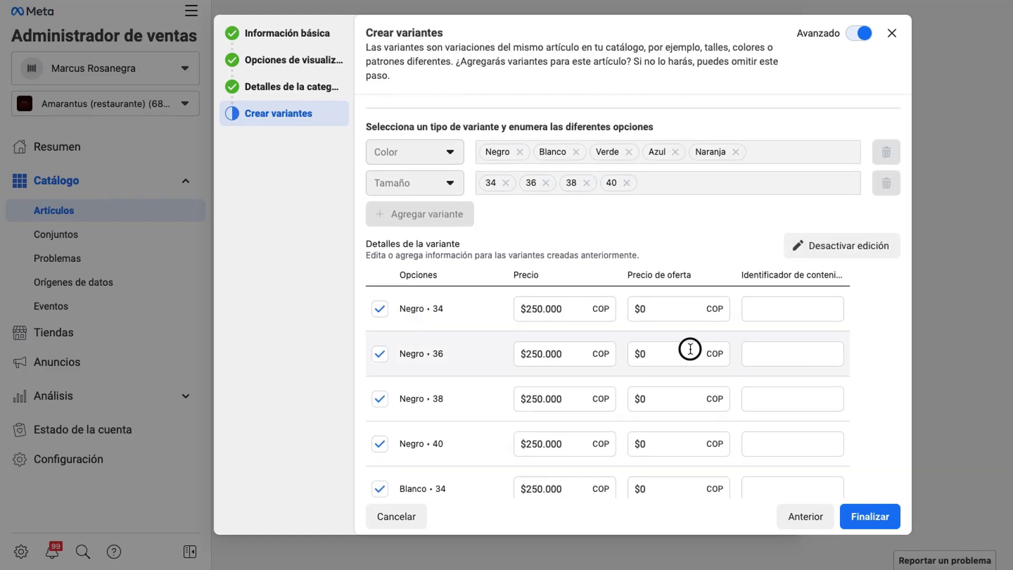
key(BackSpace)
text(2)
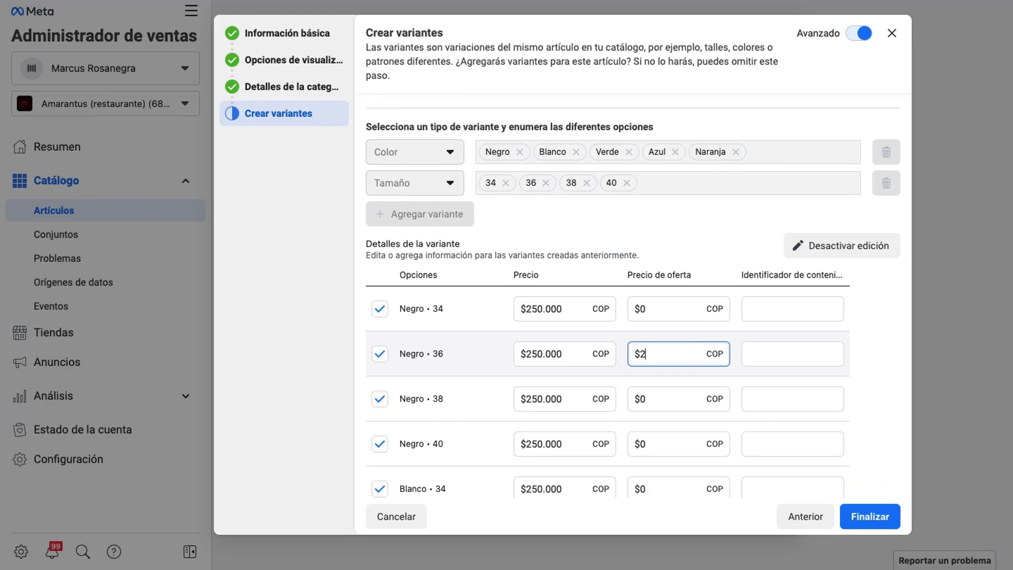
text(00000)
- Set the sale price of the Blanco 38 variant to 20000 COP and return to the first variants
scroll(668, 359, down, 5)
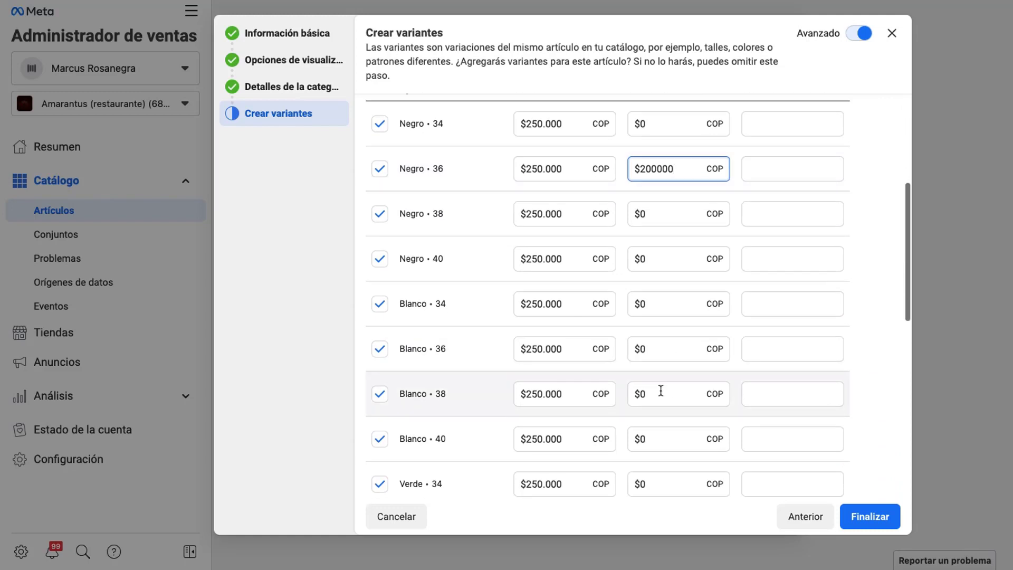
click(660, 390)
text(2)
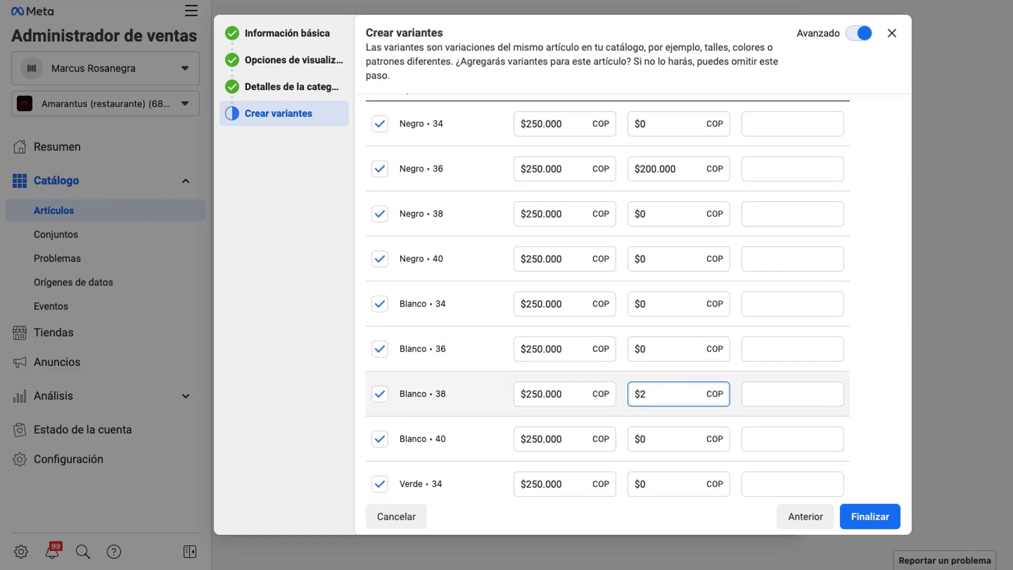
text(0000)
click(752, 388)
scroll(752, 386, up, 5)
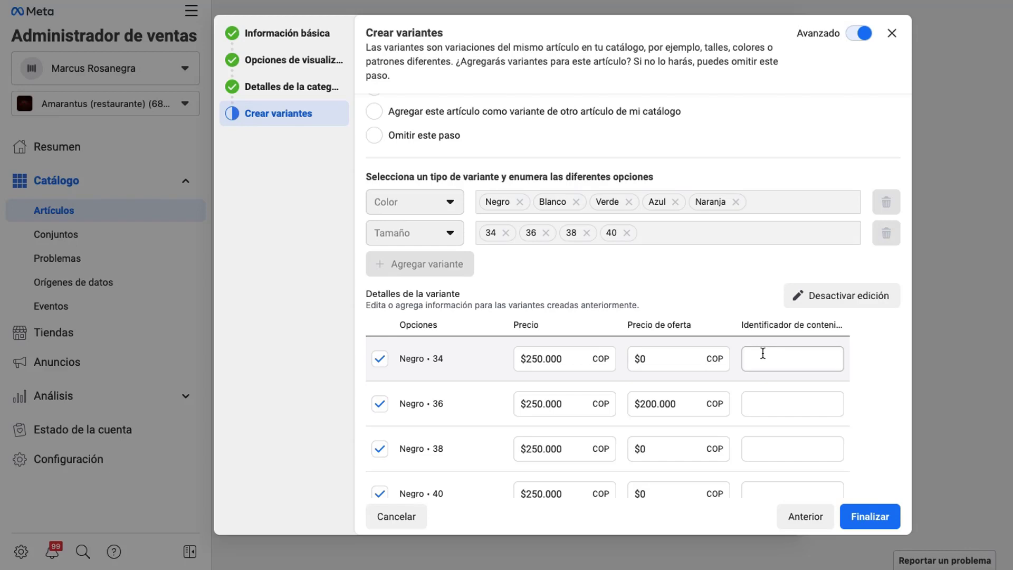
- Finish creating the article's variants and close the wizard to return to the catalog's article list
scroll(763, 354, down, 3)
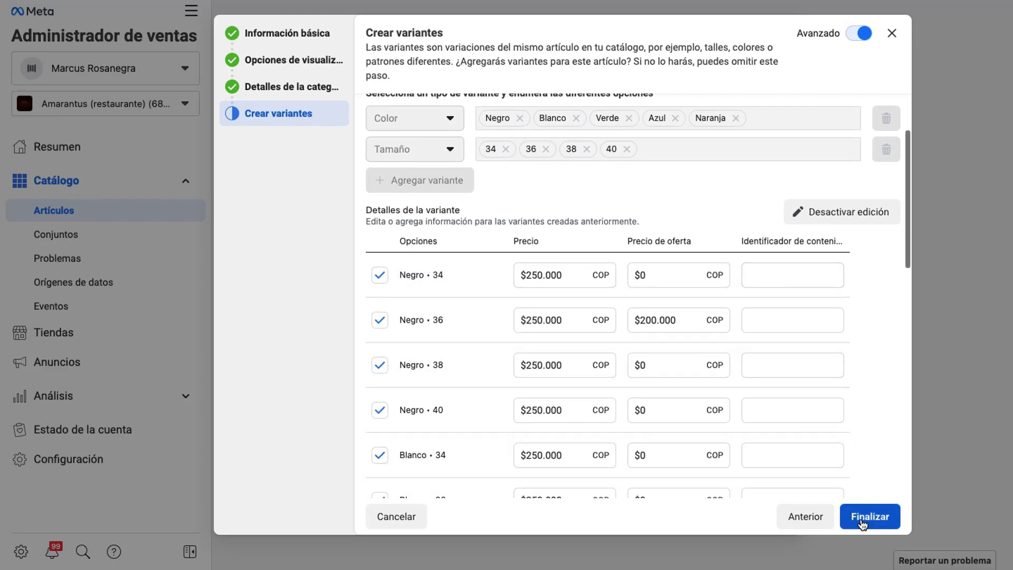
click(862, 520)
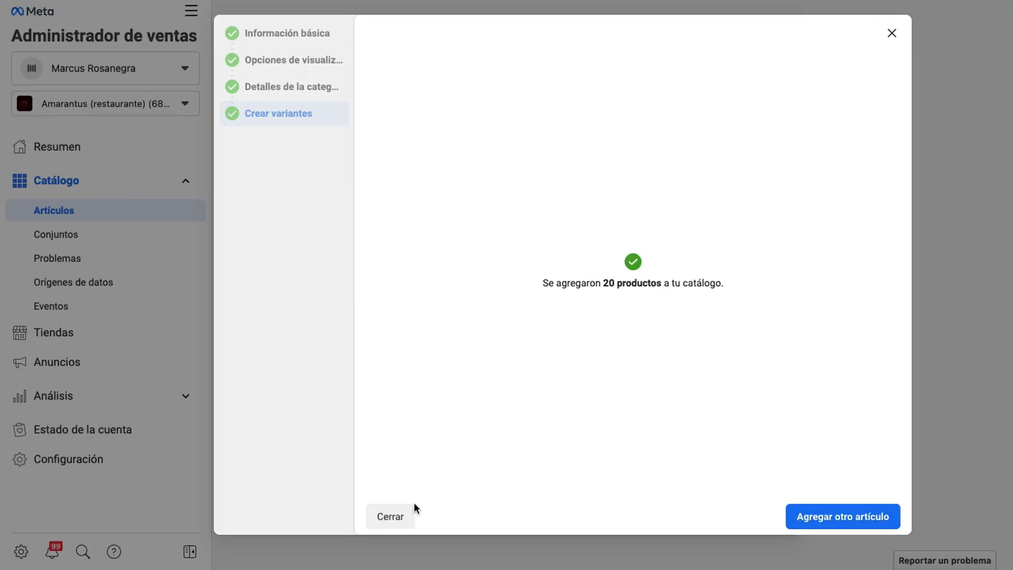
click(390, 516)
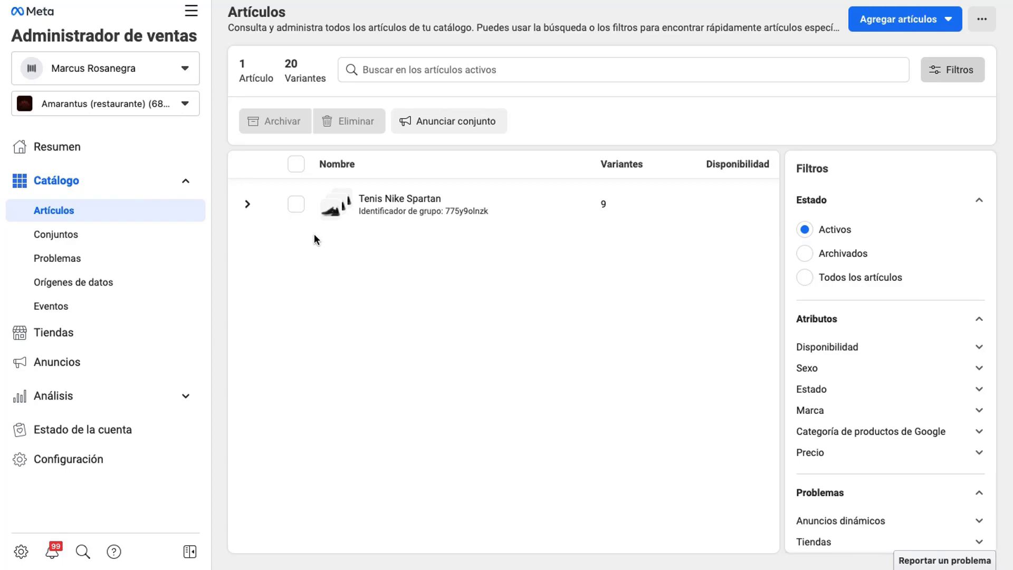
click(297, 205)
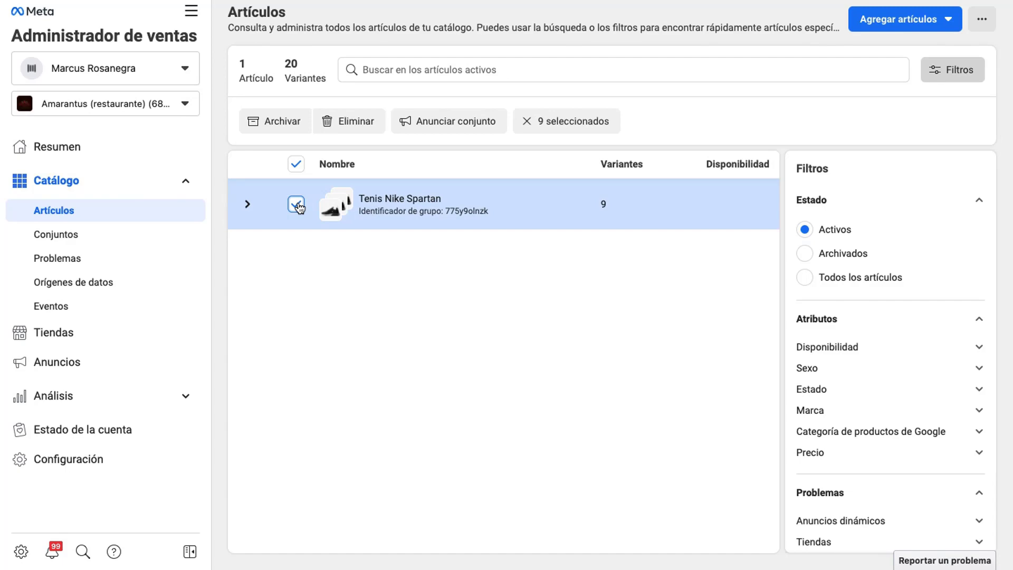
click(297, 205)
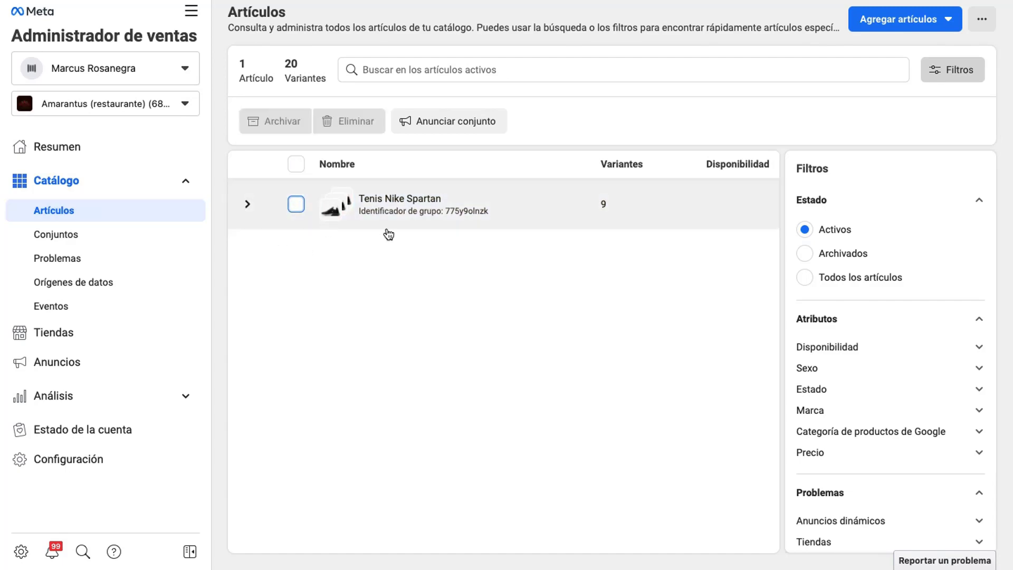
- Open the Amarantus (restaurante) shop for editing and watch part of the introductory video on the new personalization tools
click(82, 345)
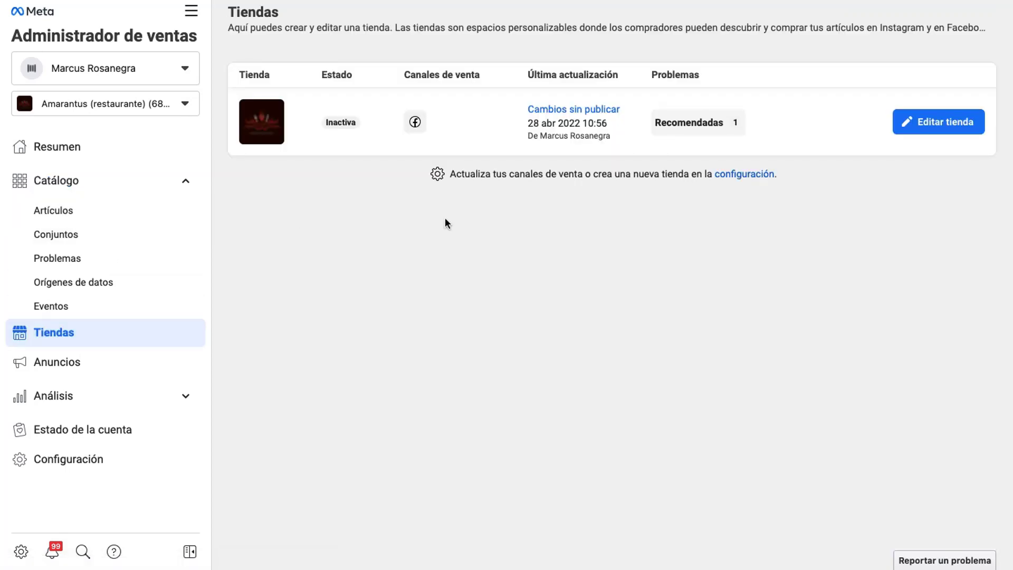
click(906, 122)
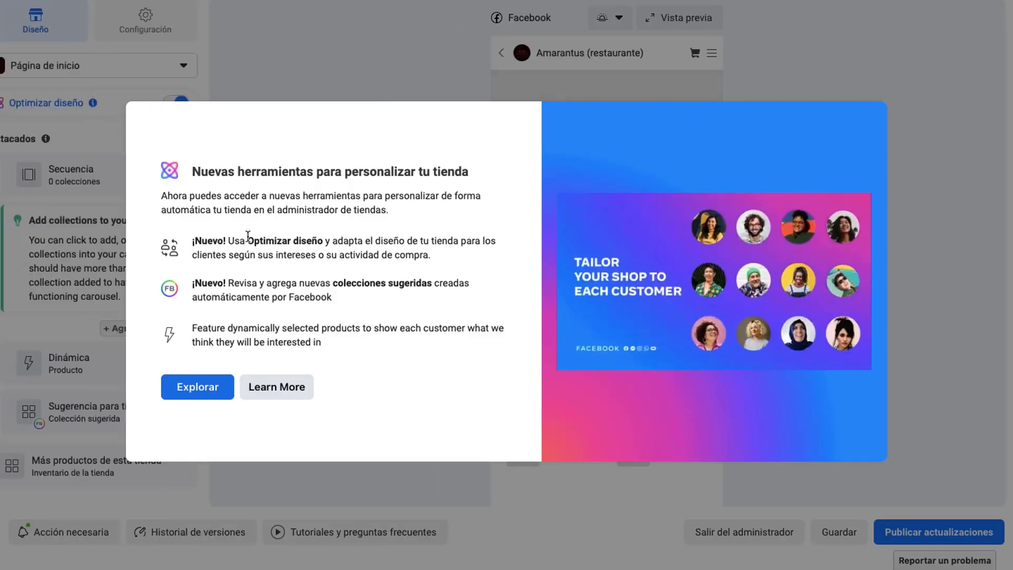
mouse_move(595, 309)
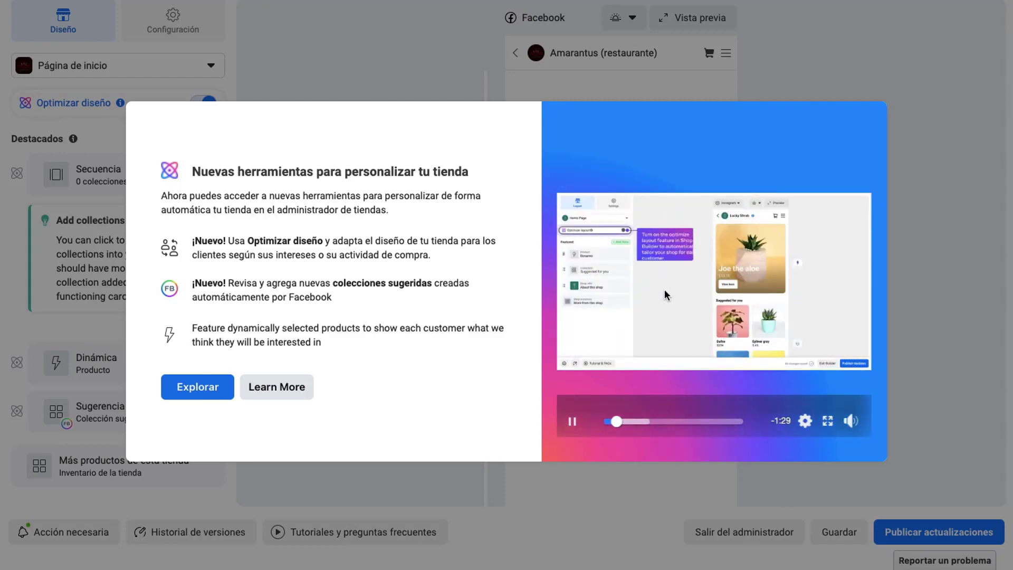
click(826, 422)
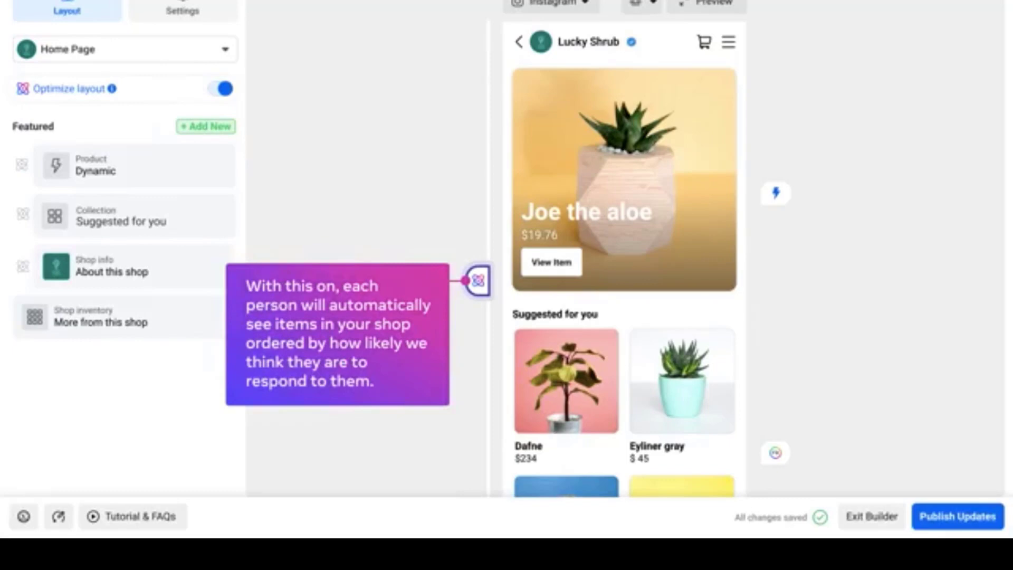
mouse_move(869, 344)
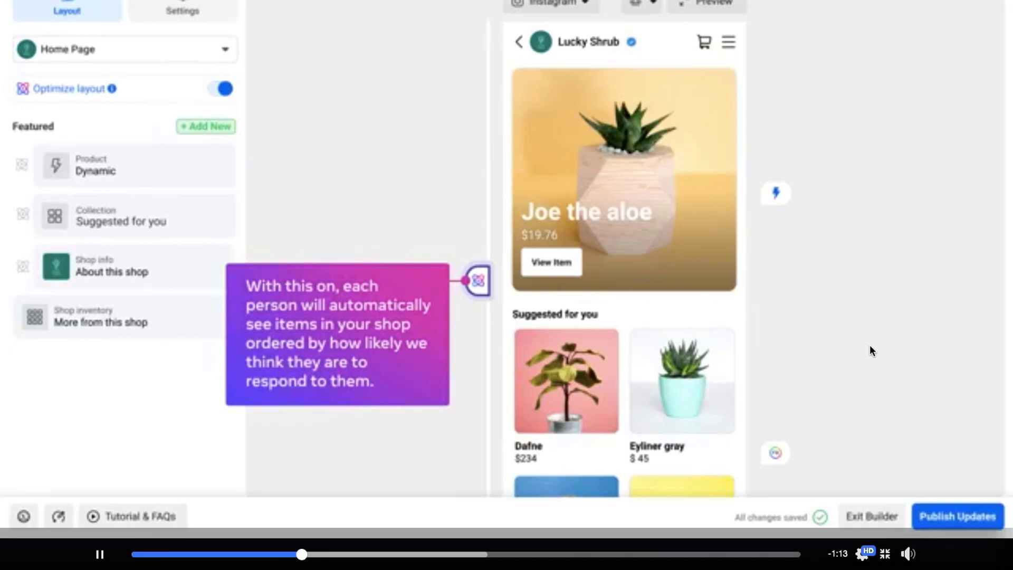
key(Escape)
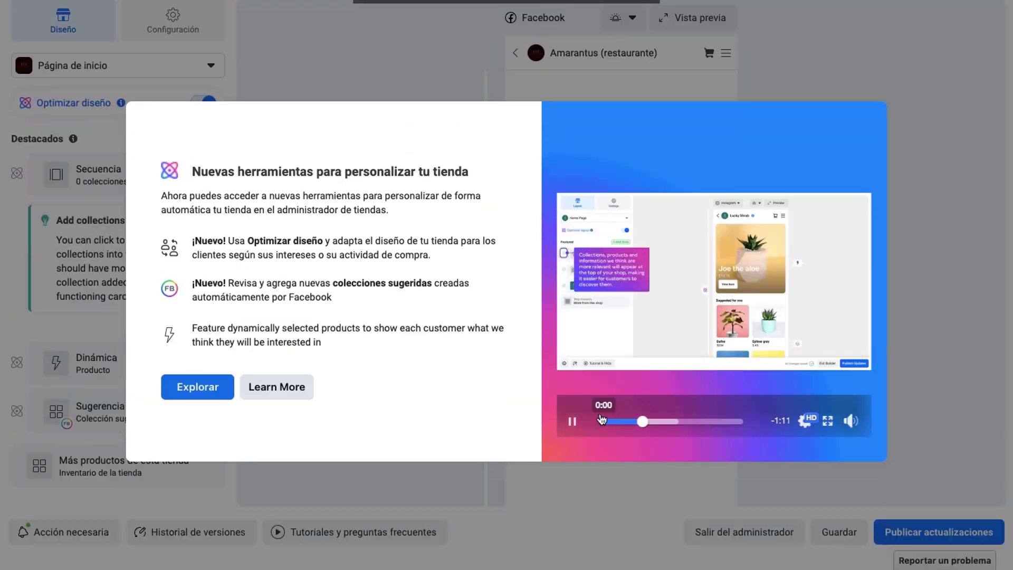
click(572, 421)
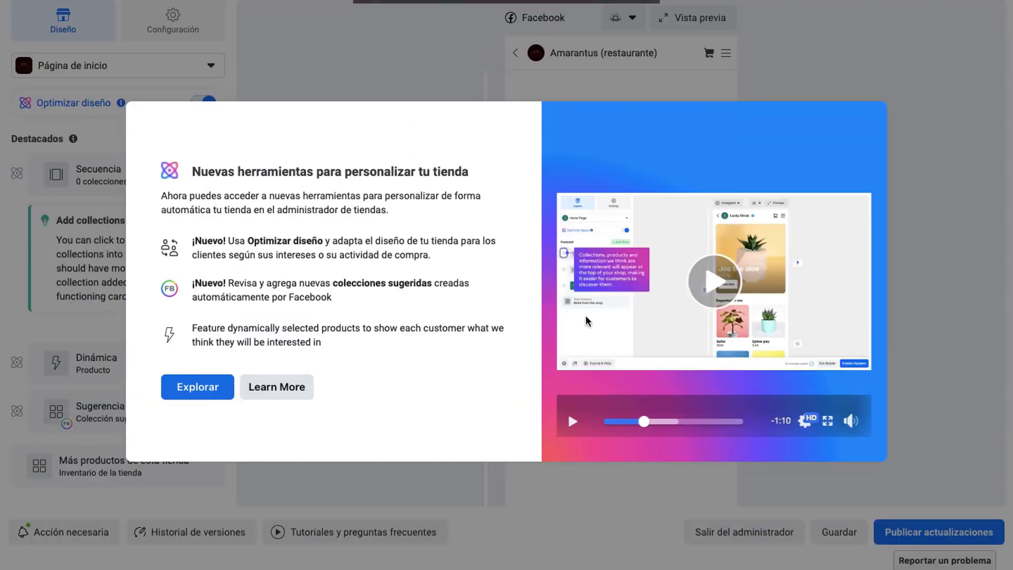
- Proceed to the shop editor and dismiss the tips on design optimization, shop style and collection carousels
click(181, 386)
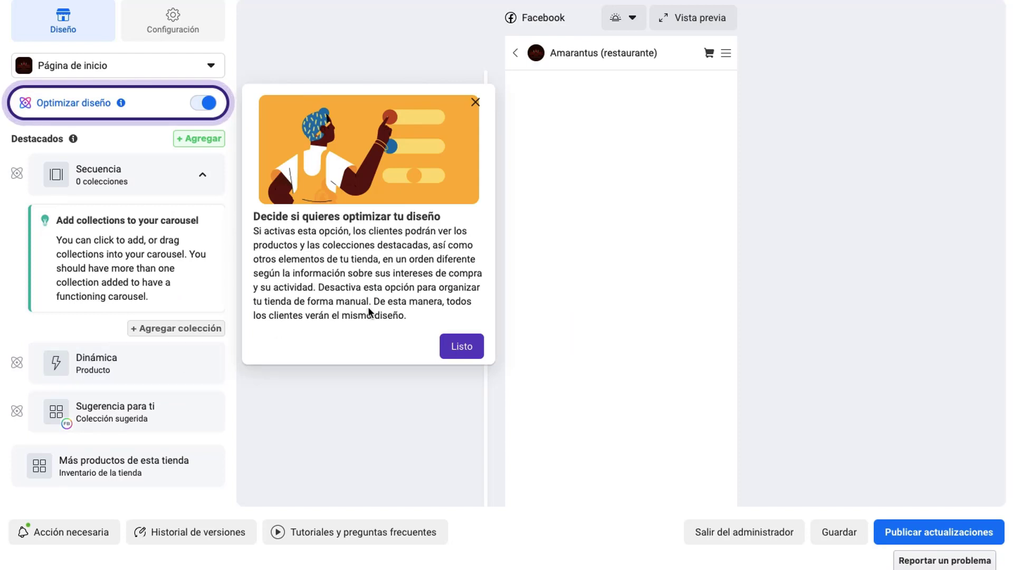
click(461, 346)
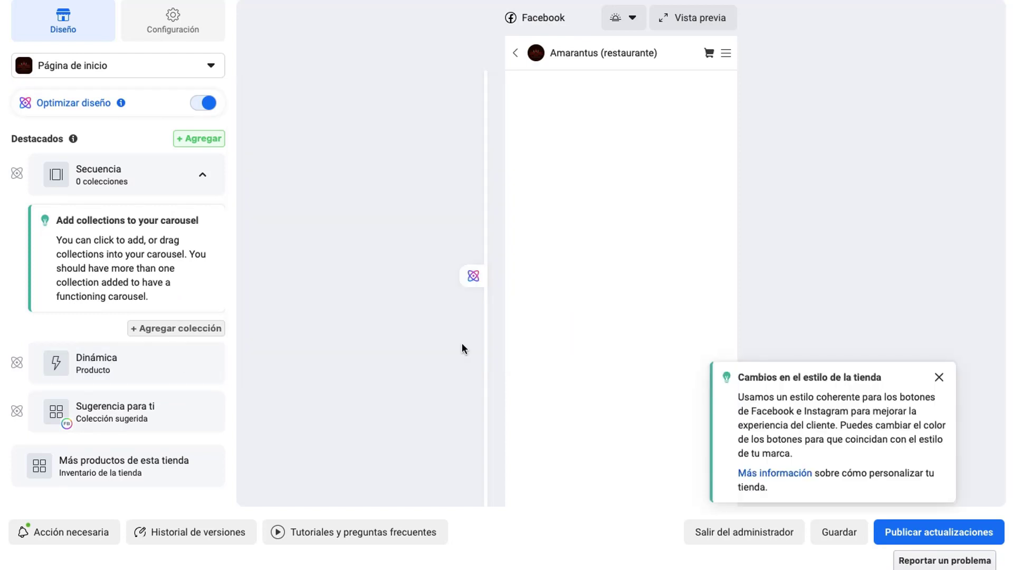
click(938, 377)
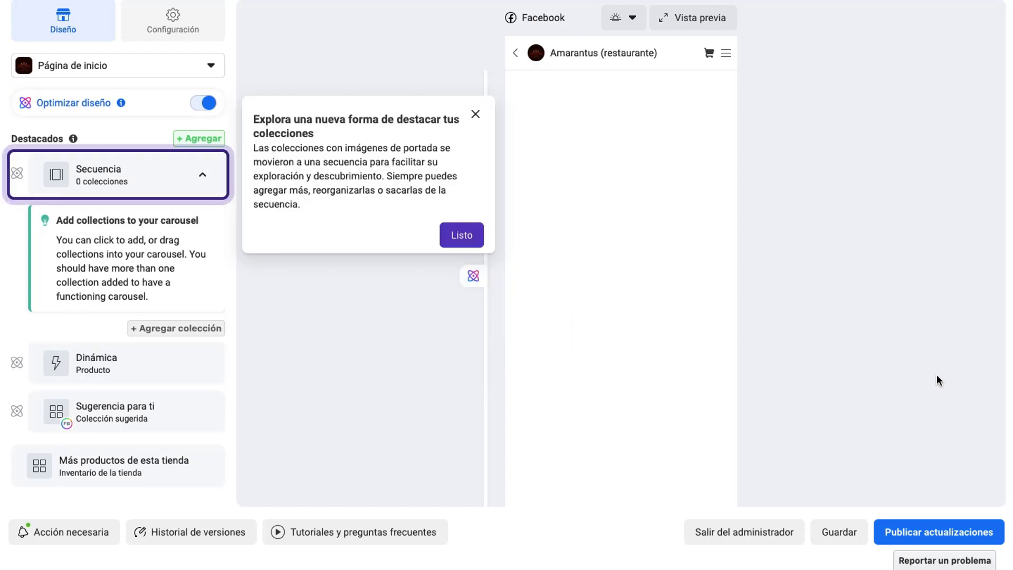
click(459, 240)
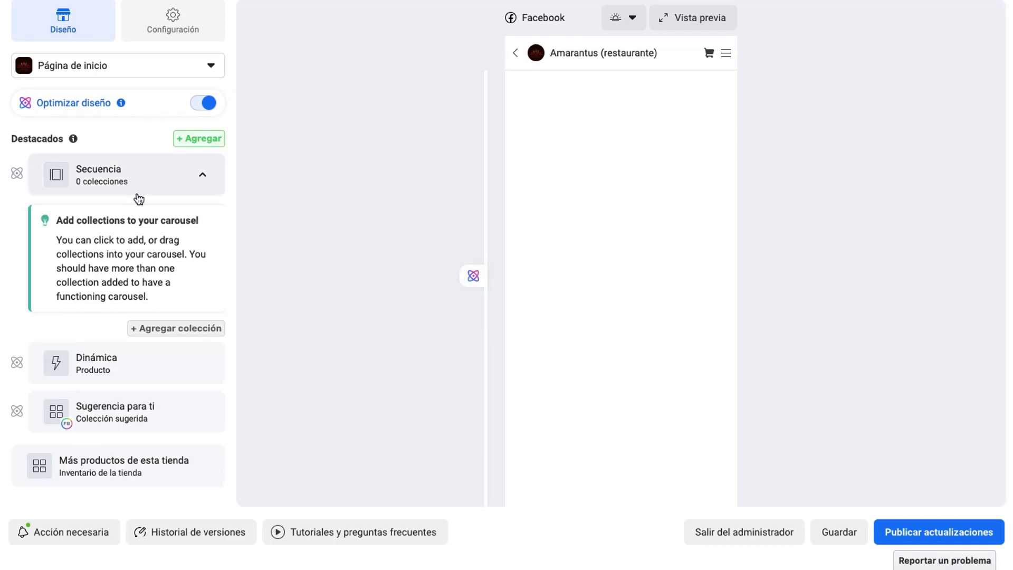
scroll(176, 331, down, 1)
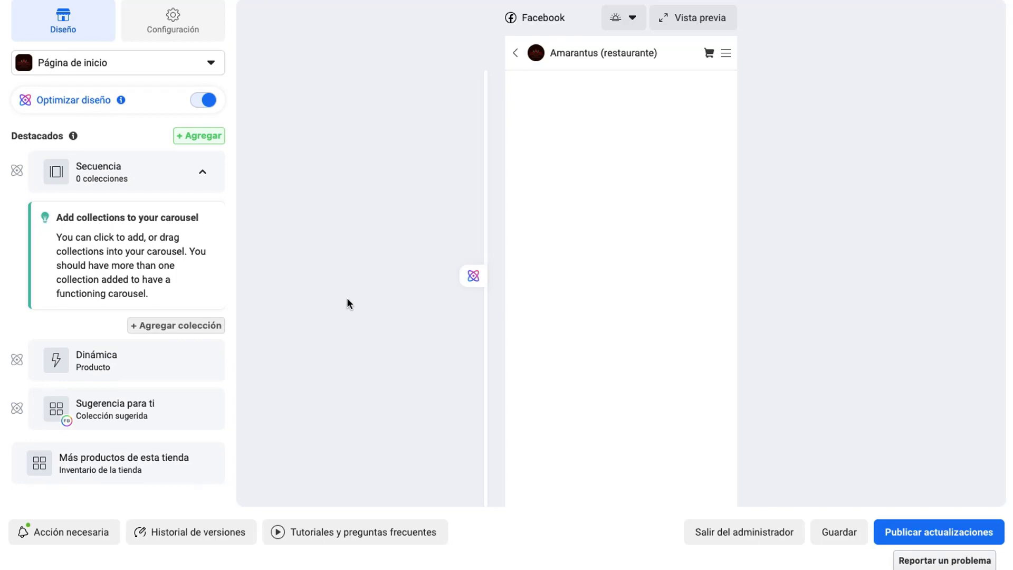
scroll(181, 217, up, 1)
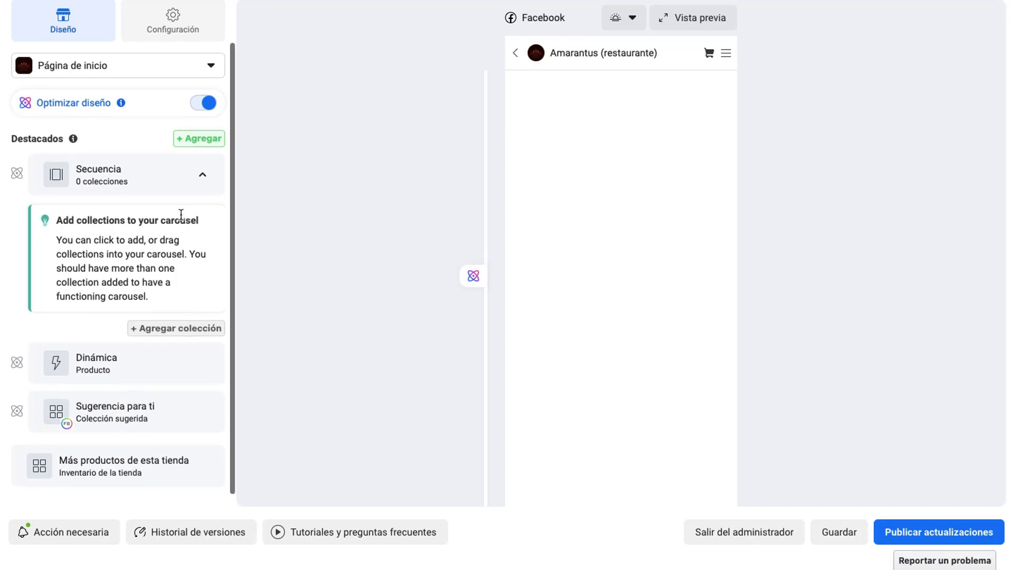
- Add Tenis Nike Spartan to the shop's home page as a manually selected featured product
click(199, 150)
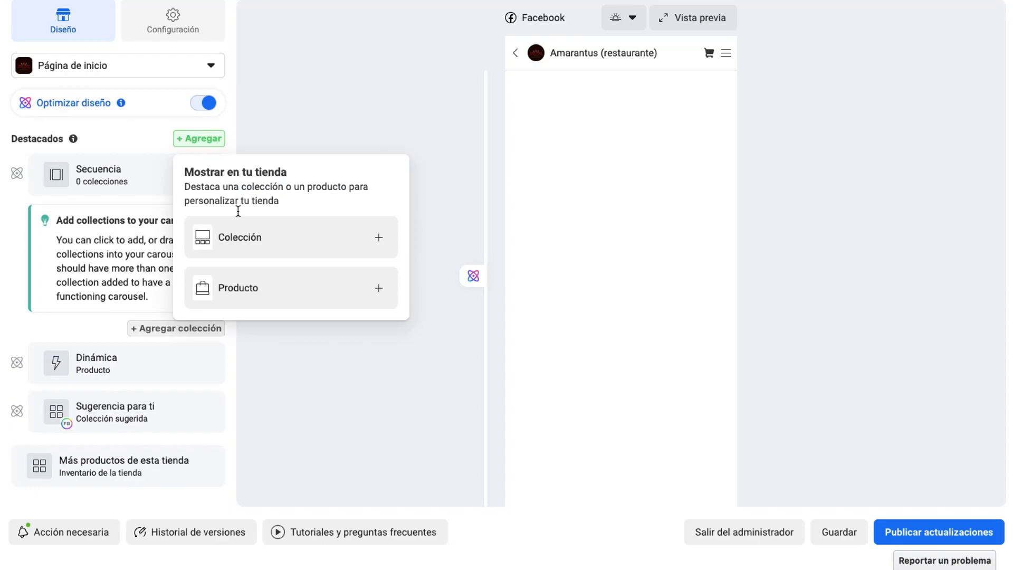
click(283, 291)
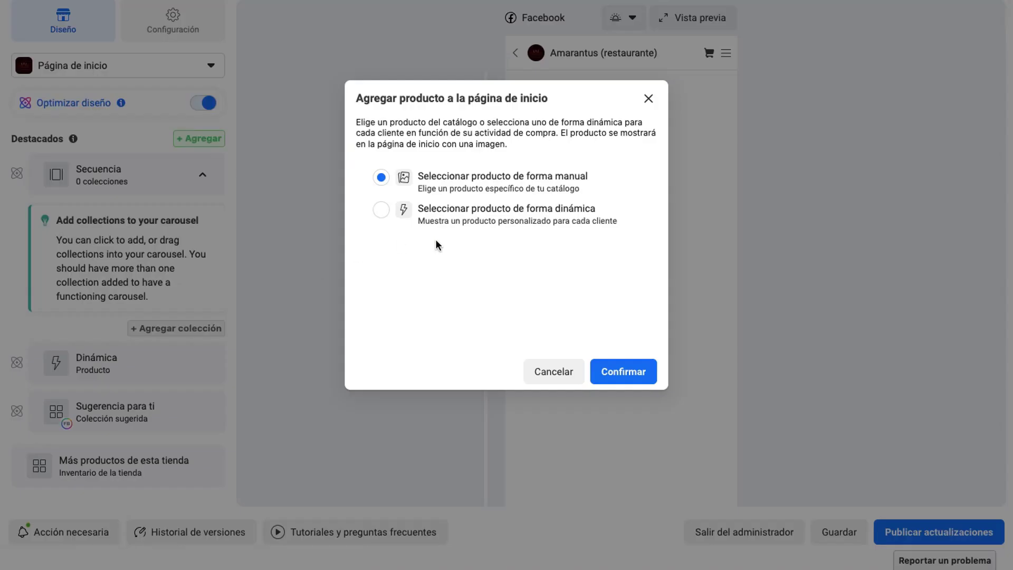
click(637, 367)
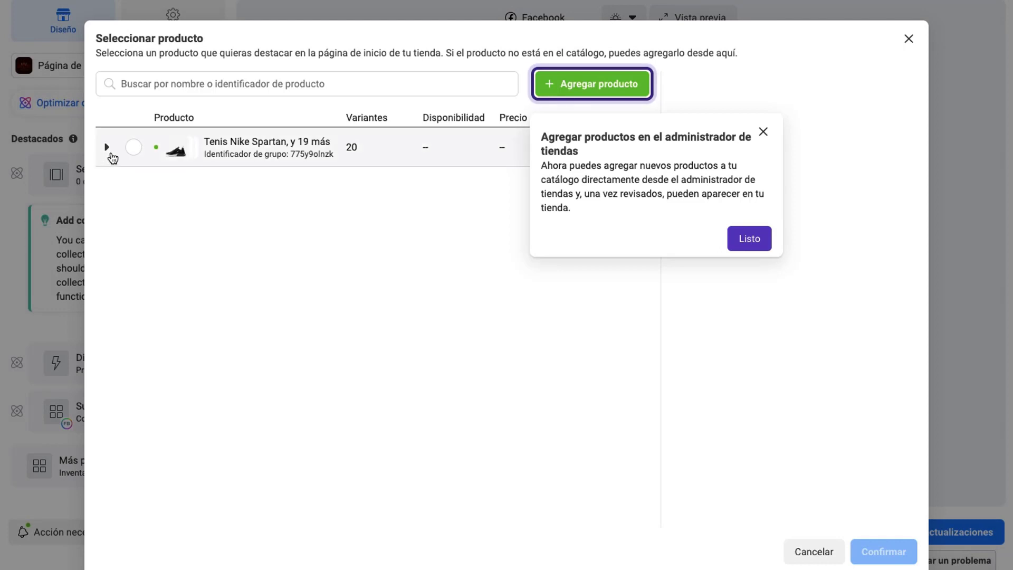
click(133, 148)
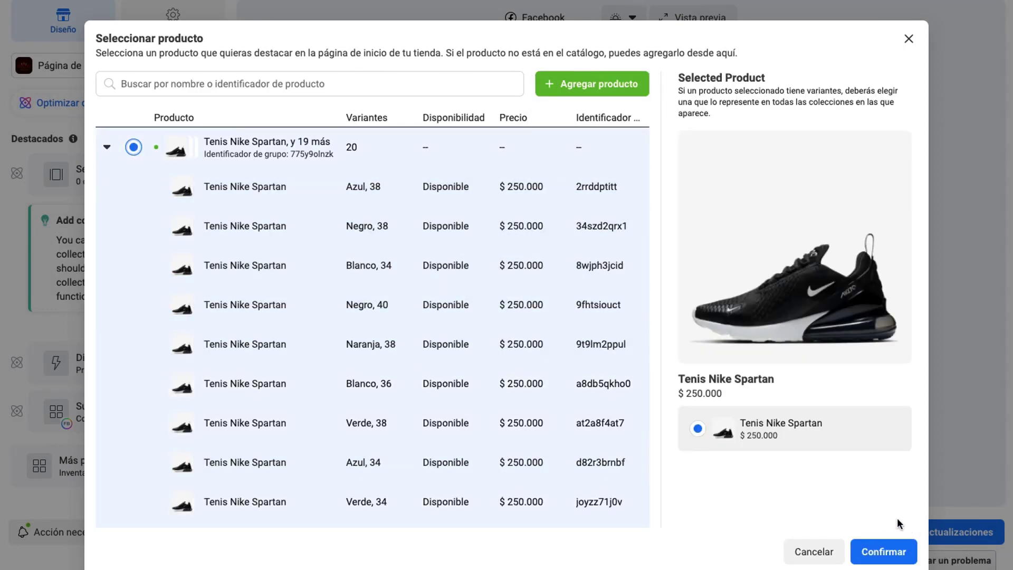
click(876, 549)
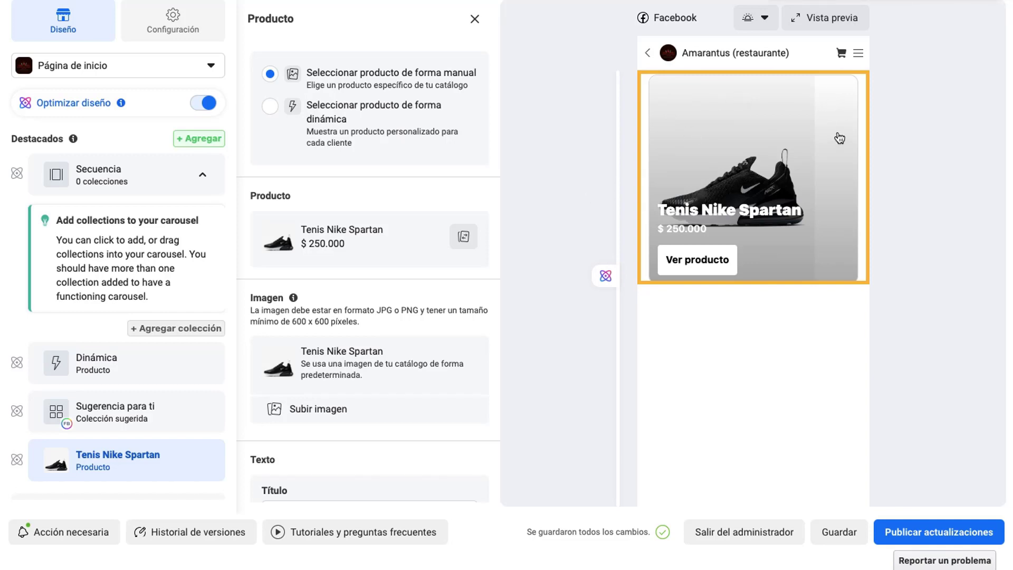
- Look through the featured product's image, text and button color settings, and preview the shop in dark and light modes
mouse_move(877, 17)
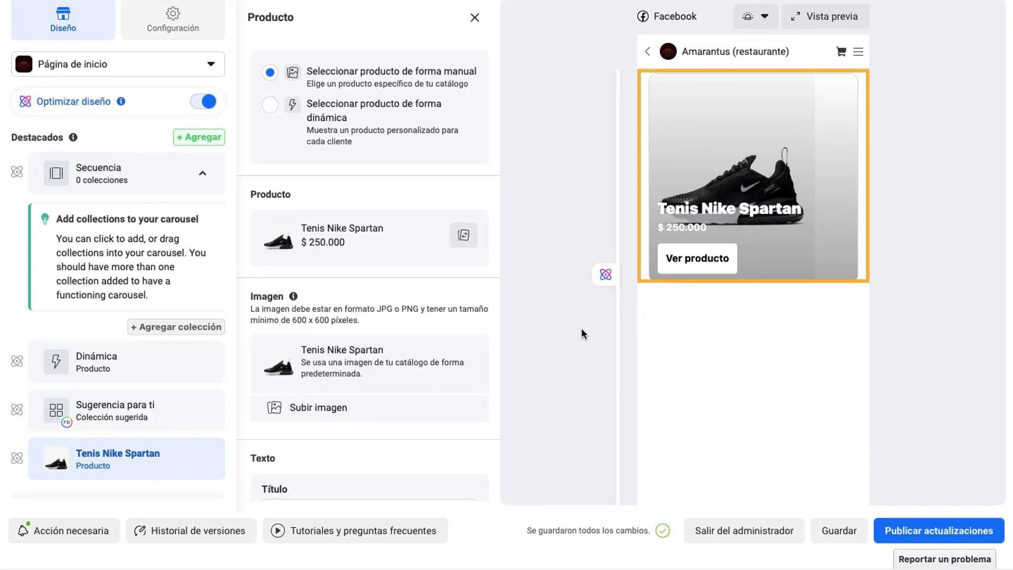
scroll(317, 364, down, 3)
scroll(318, 364, down, 5)
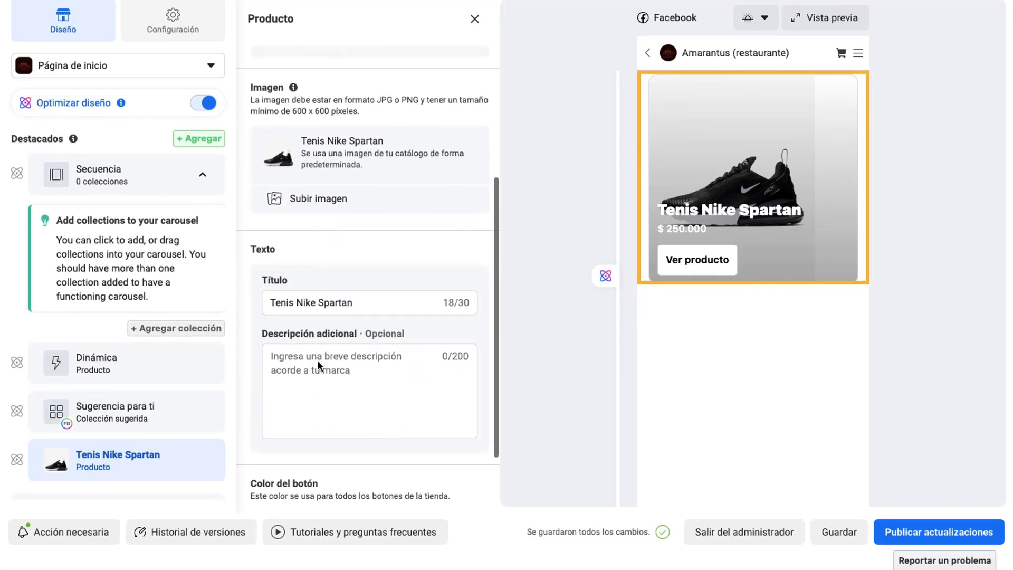
scroll(319, 362, down, 2)
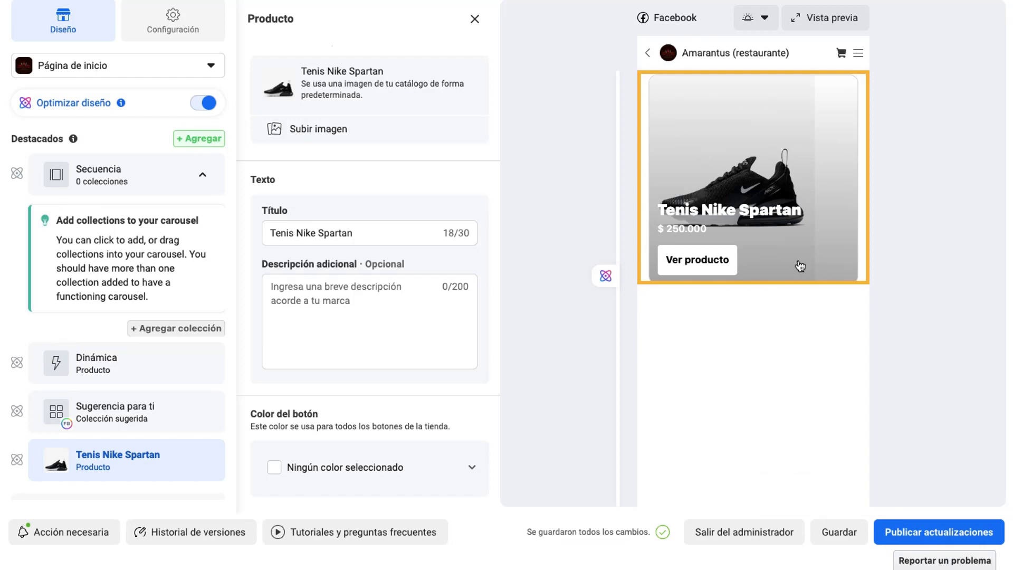
click(806, 20)
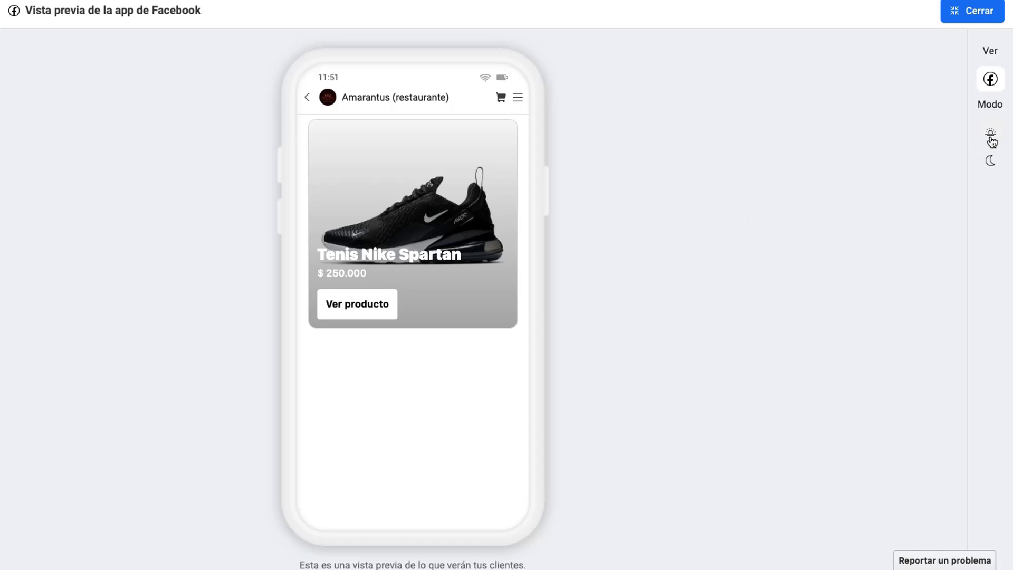
click(991, 161)
click(990, 133)
click(989, 152)
click(990, 138)
click(991, 161)
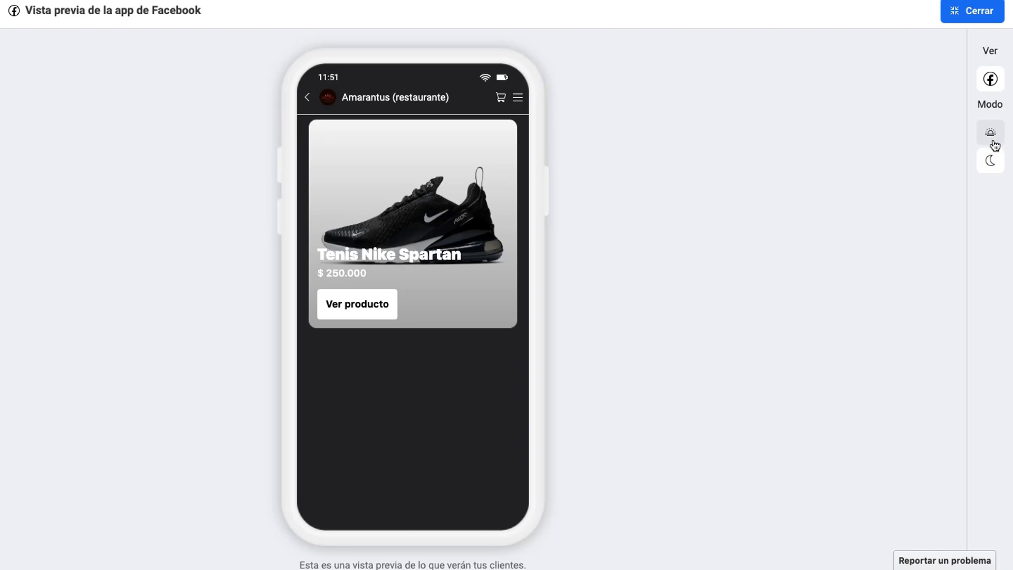
click(993, 140)
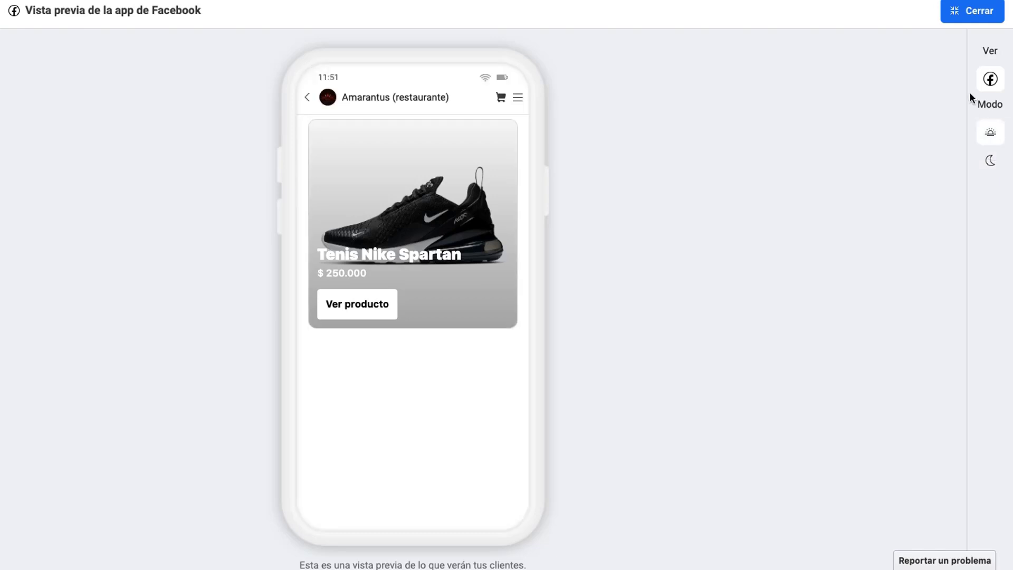
click(972, 12)
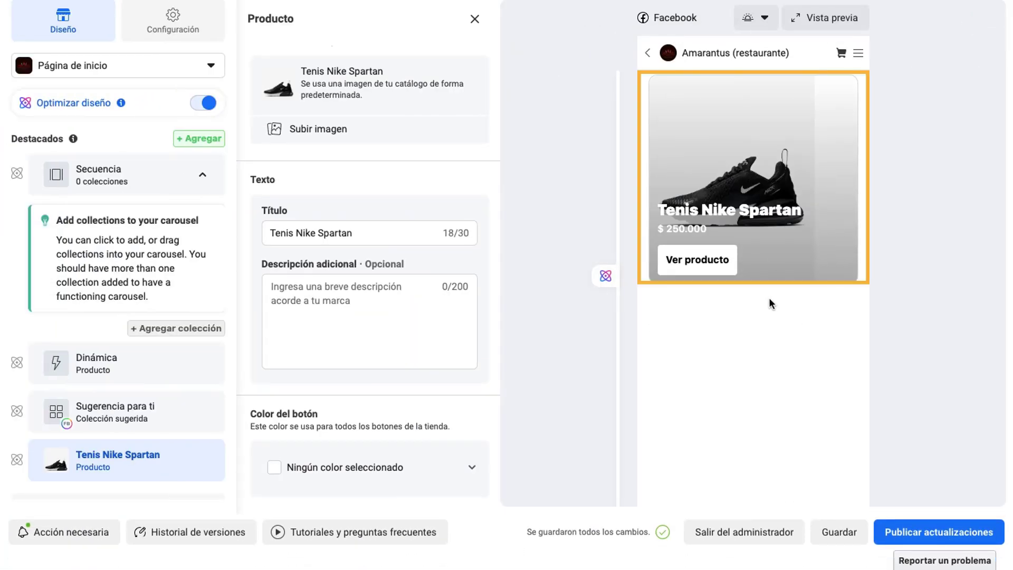
- Publish the shop updates and open the active shop from the shops list
click(904, 524)
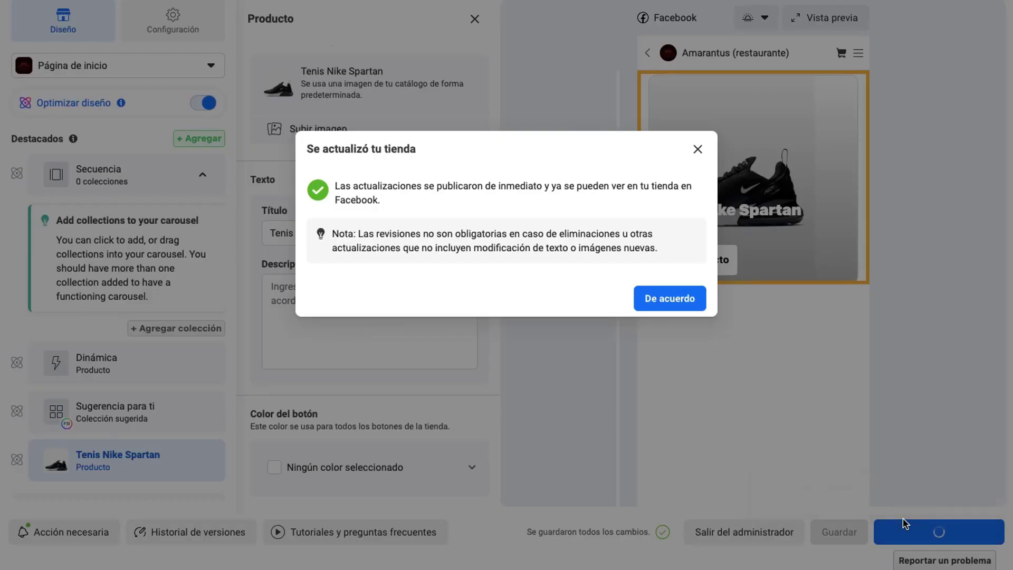
click(684, 306)
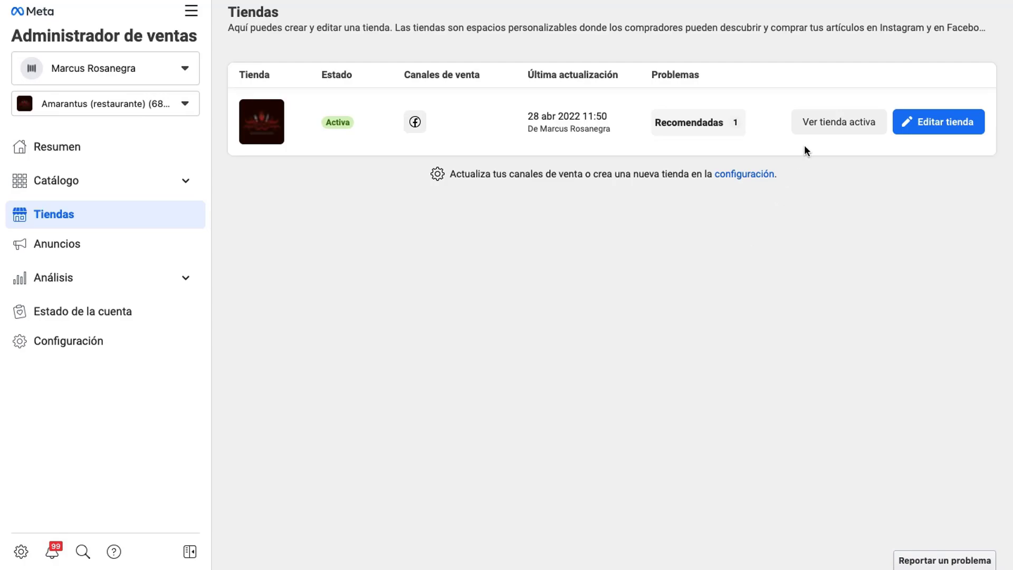
click(823, 121)
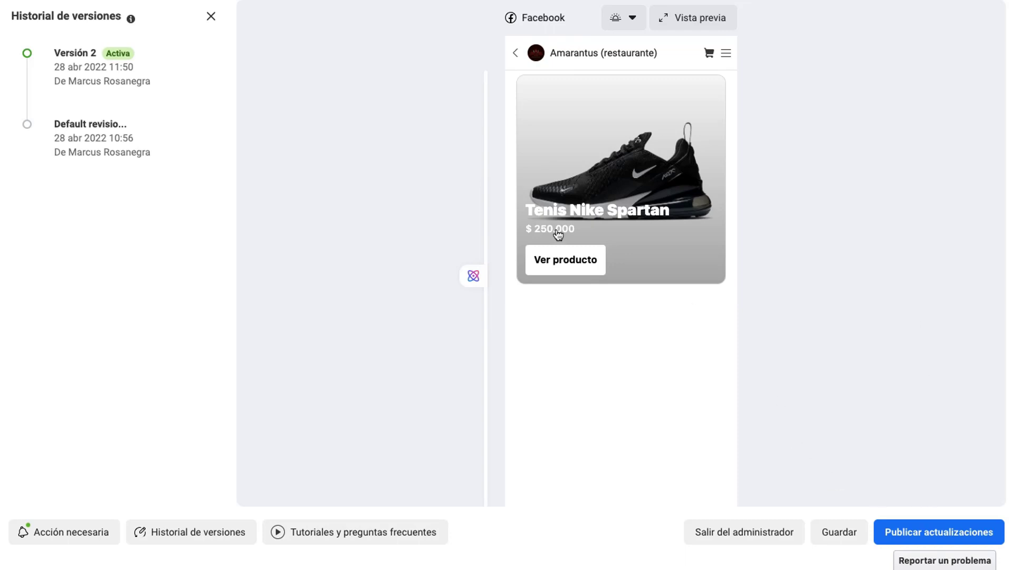
- Search Facebook for "amarantus" and open the Amarantus (restaurante) page from the results
key(alt+Left)
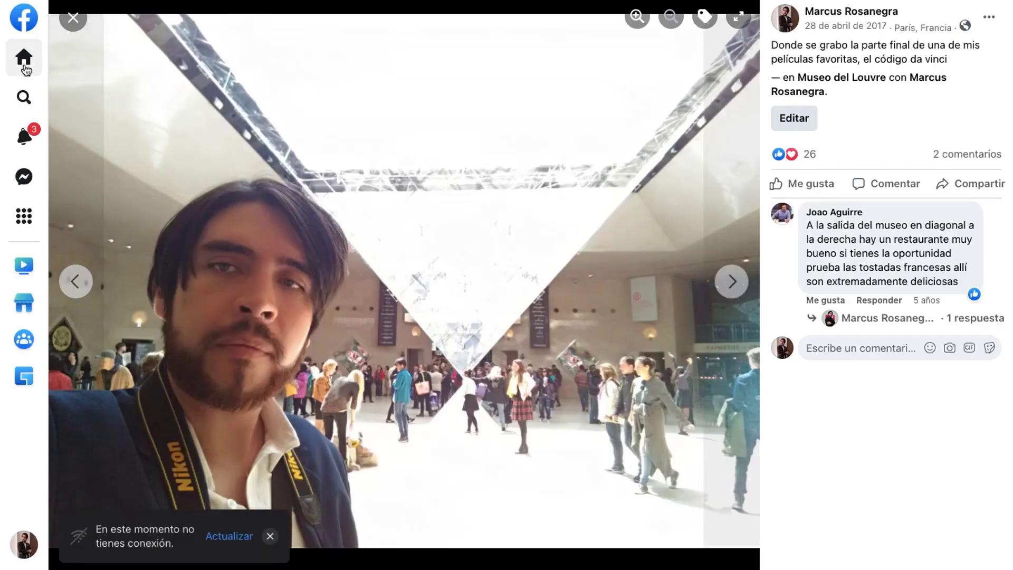
click(23, 99)
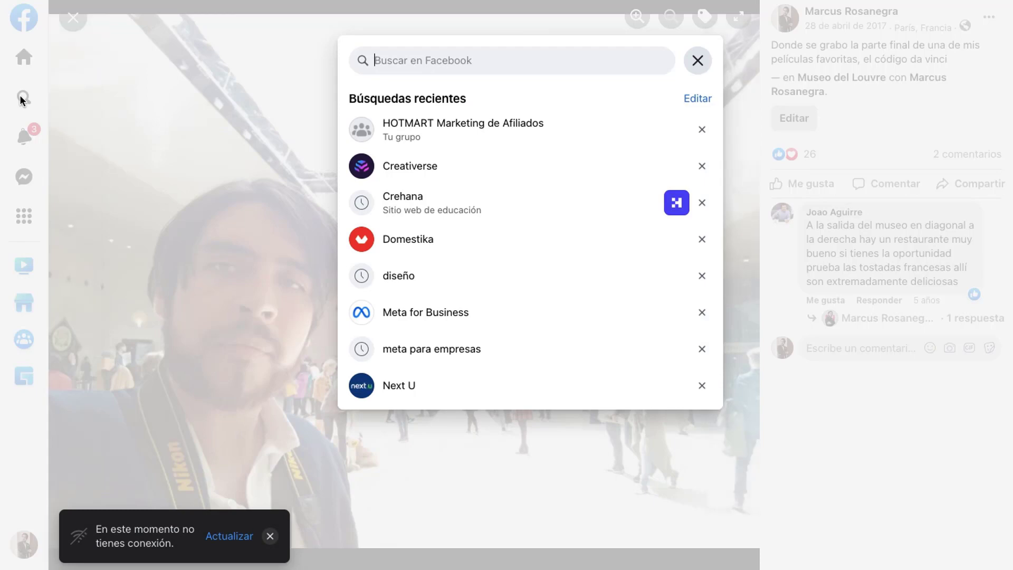
text(amarantus)
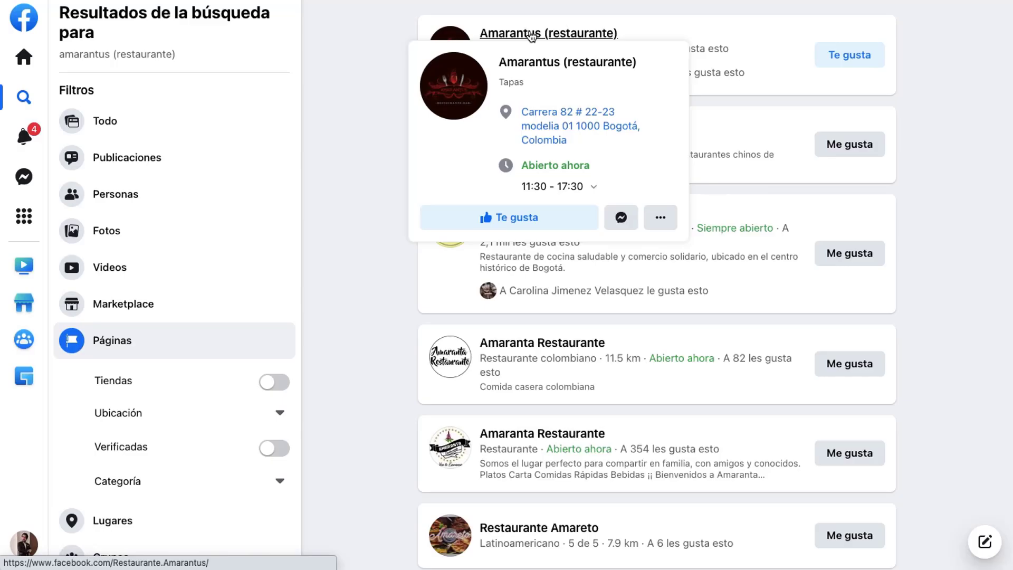
click(530, 30)
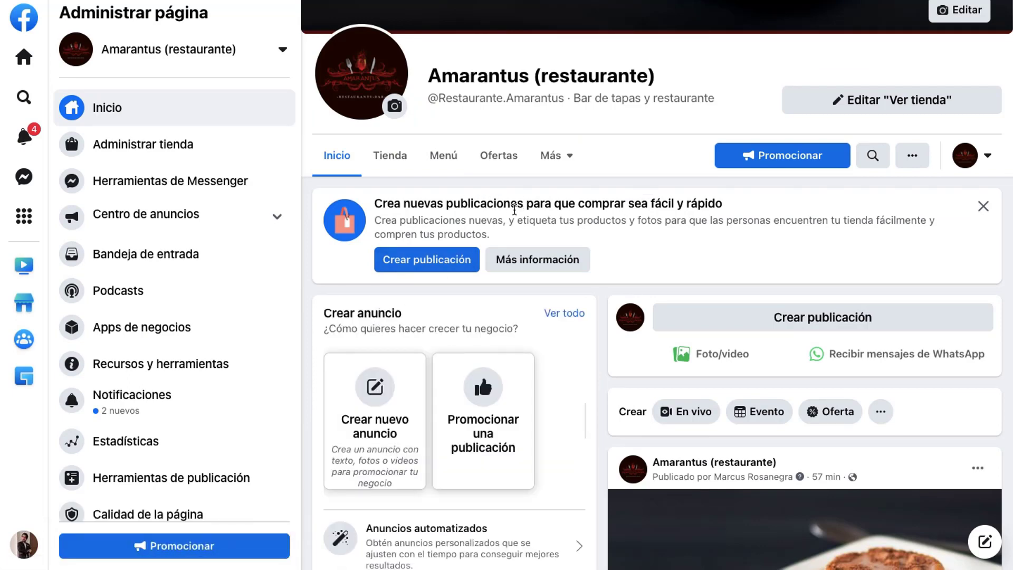
- Start tagging products in the page's "Domicilios" photo and place a product tag on the fish plate
scroll(586, 215, down, 6)
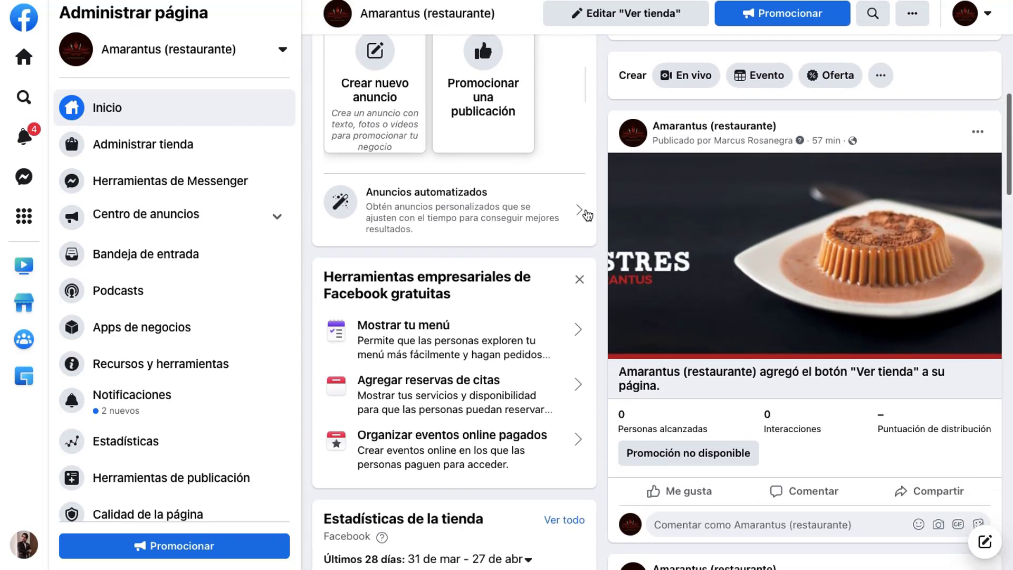
scroll(587, 215, down, 9)
click(727, 273)
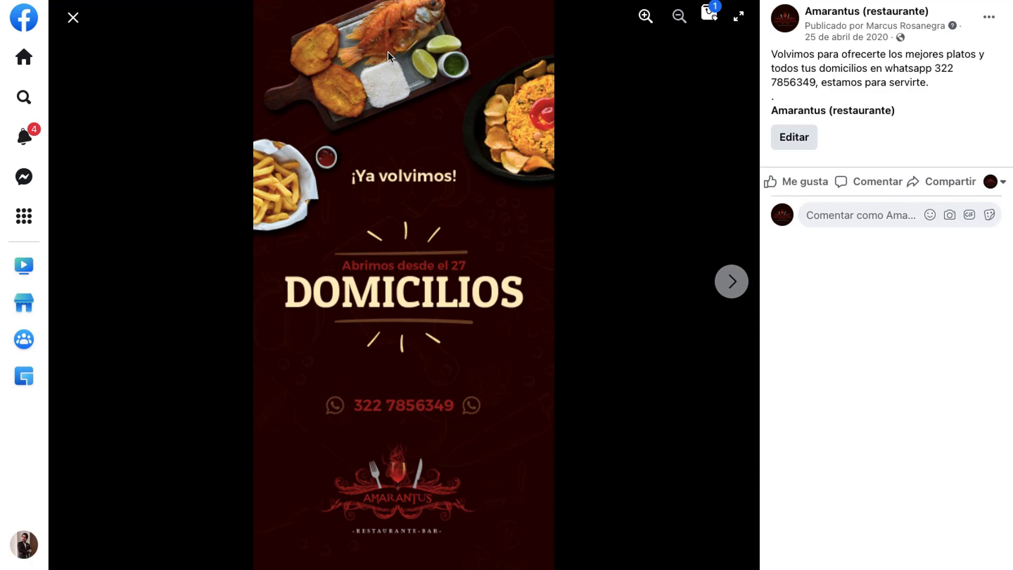
click(711, 20)
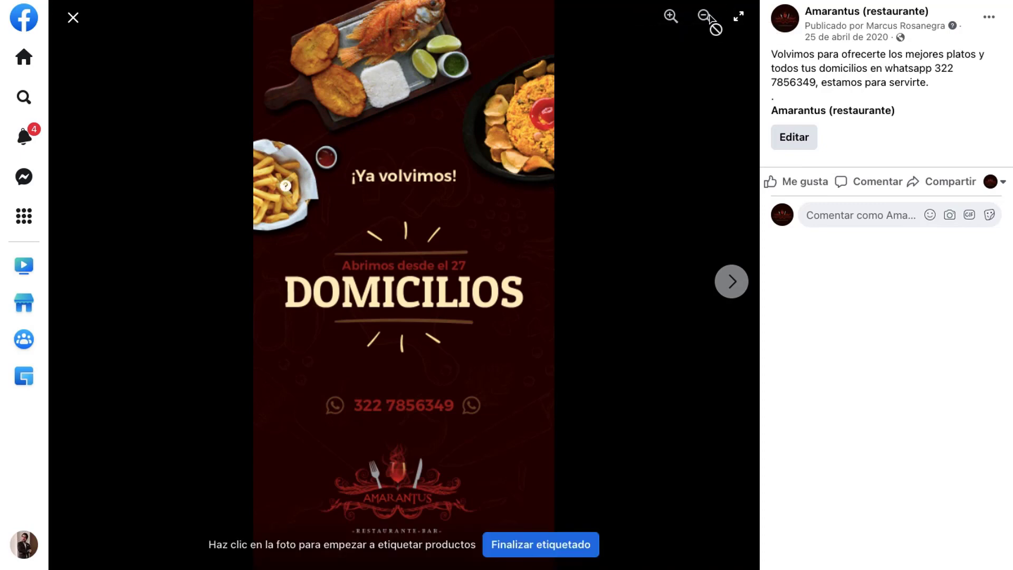
click(397, 61)
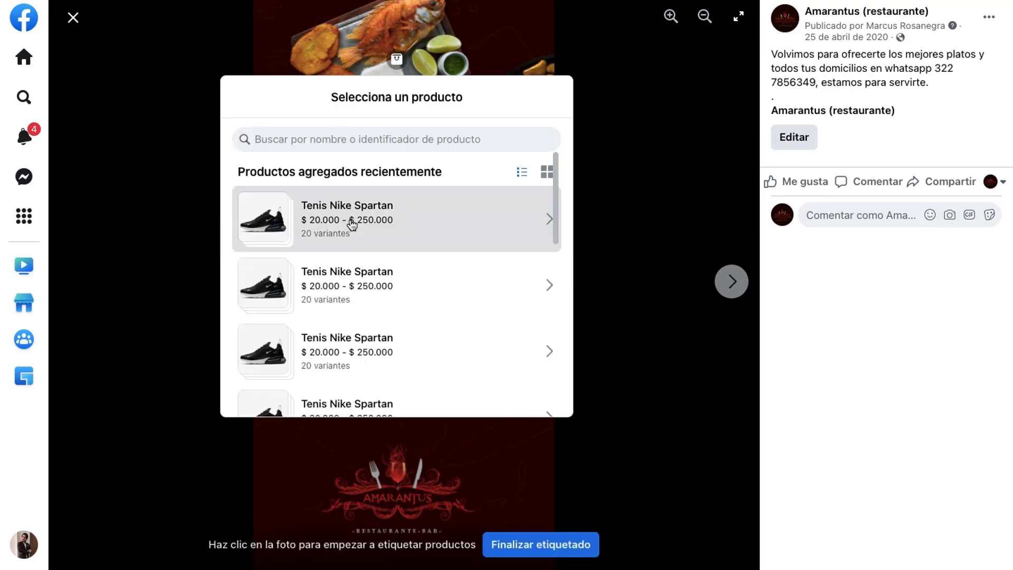